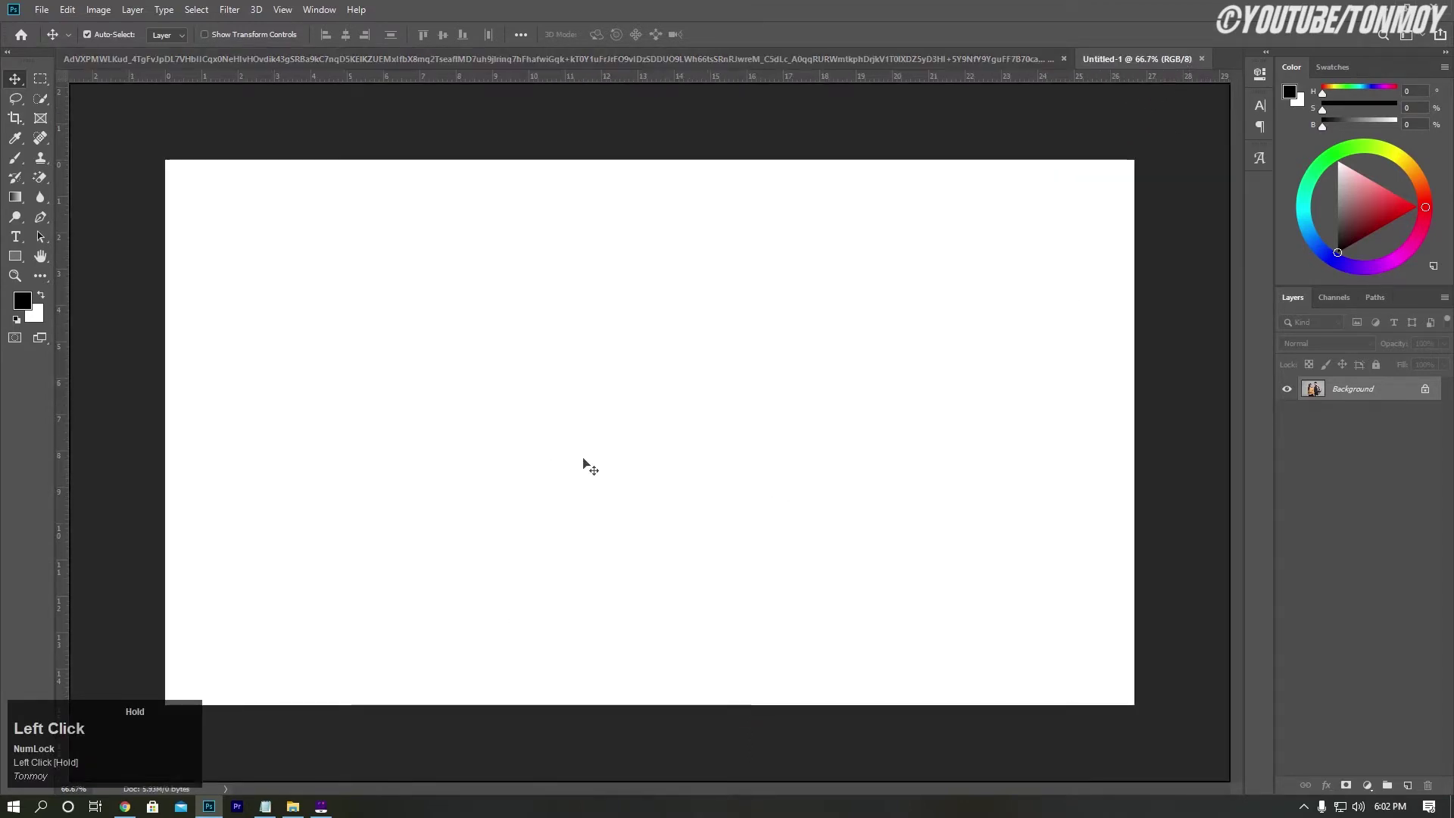
Convert the couple cutout layer to a smart object, then scale it to about 151% with its base on the canvas's lower edge
right_click(1320, 388)
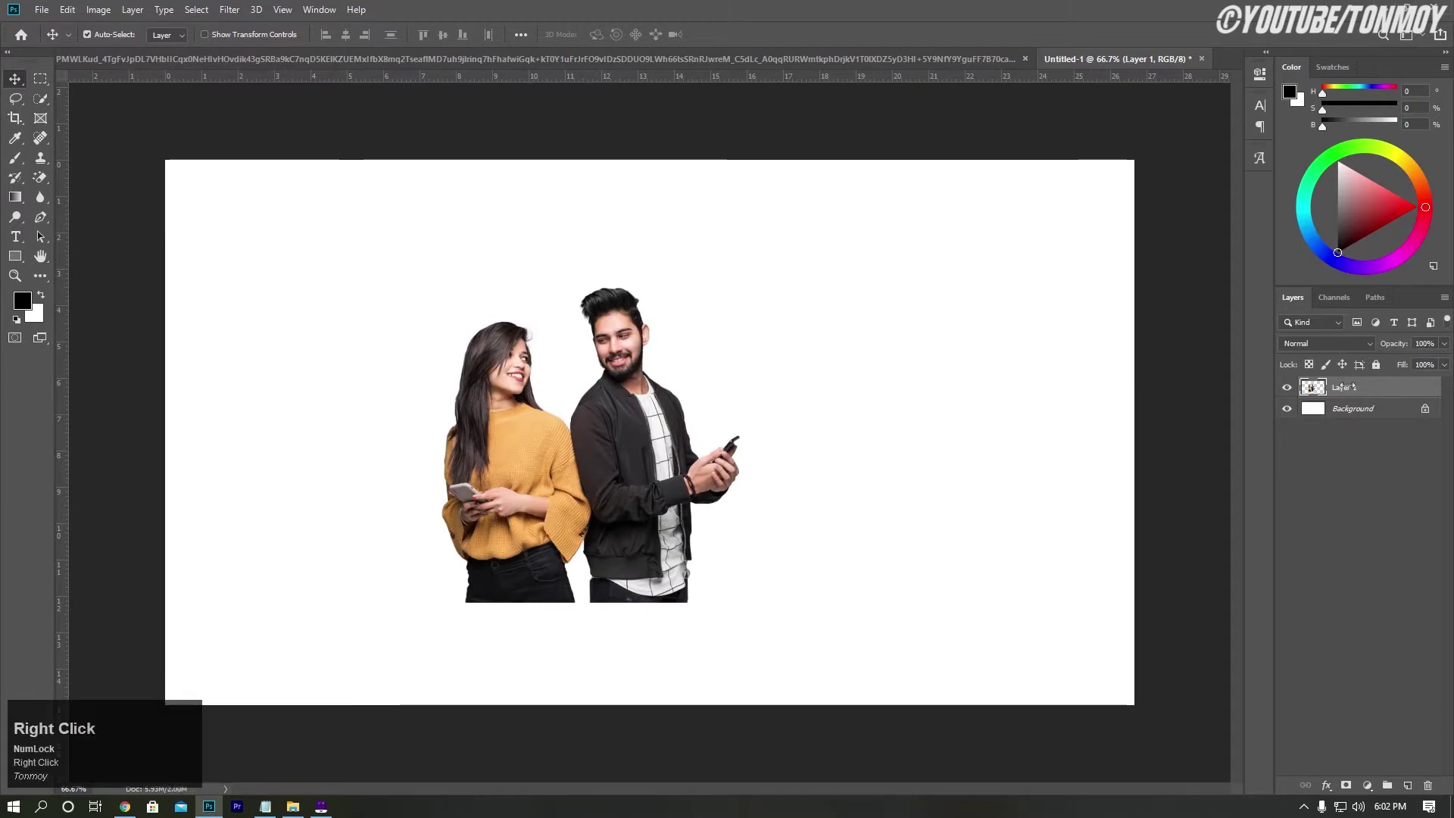
left_click(1194, 365)
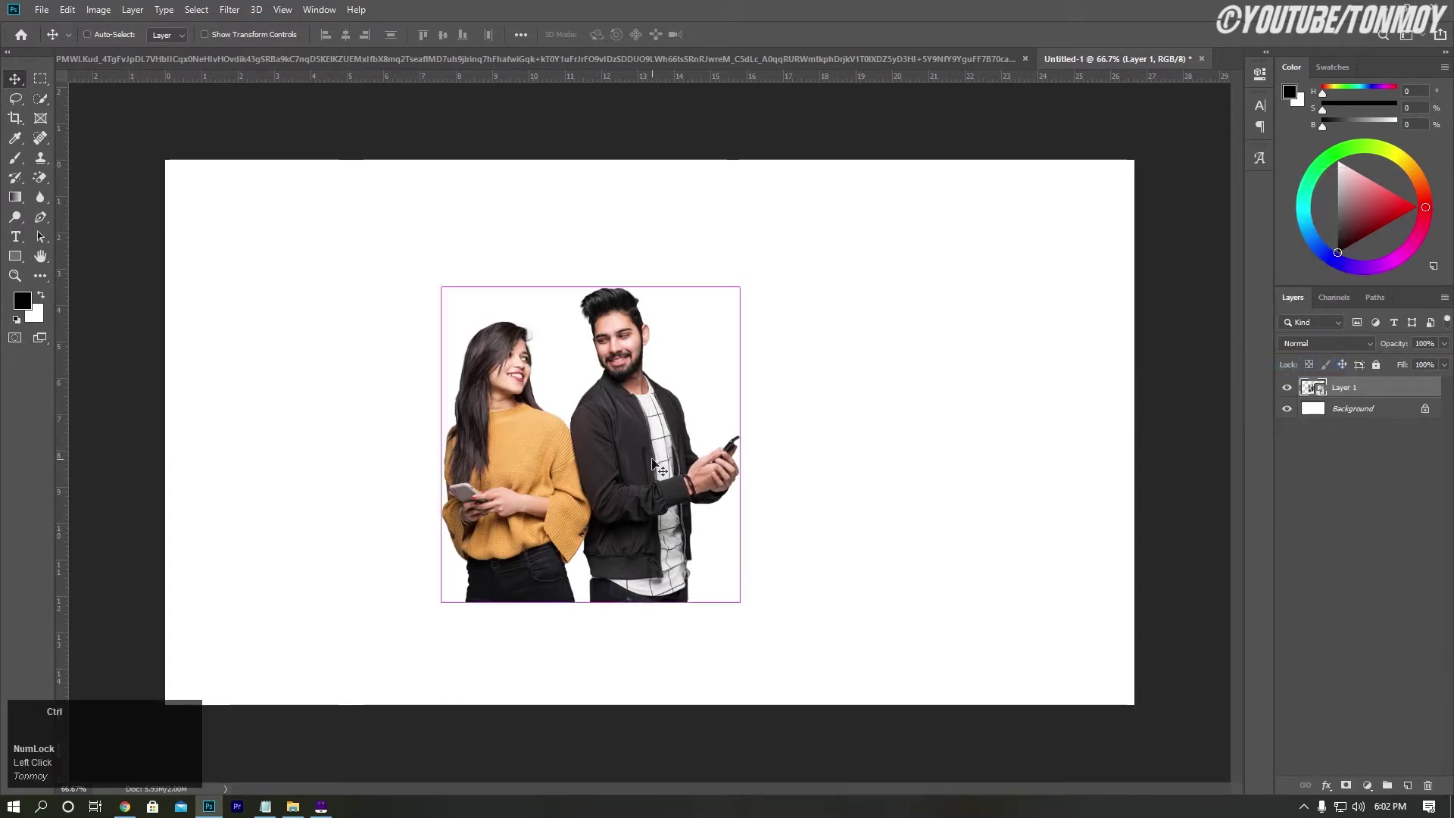
key("ctrl+t")
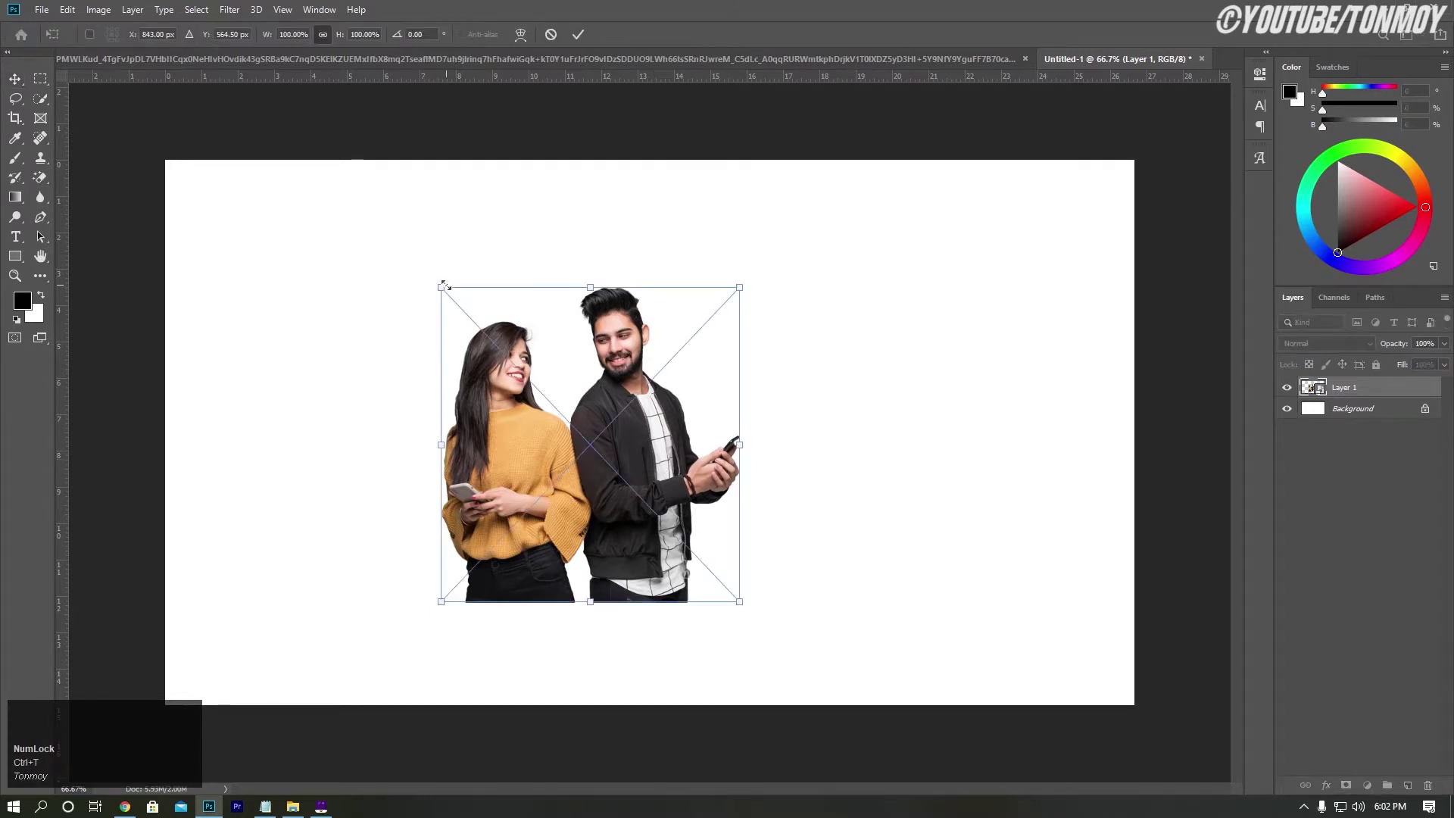
left_click_drag(442, 287, 371, 227)
left_click_drag(535, 489, 600, 582)
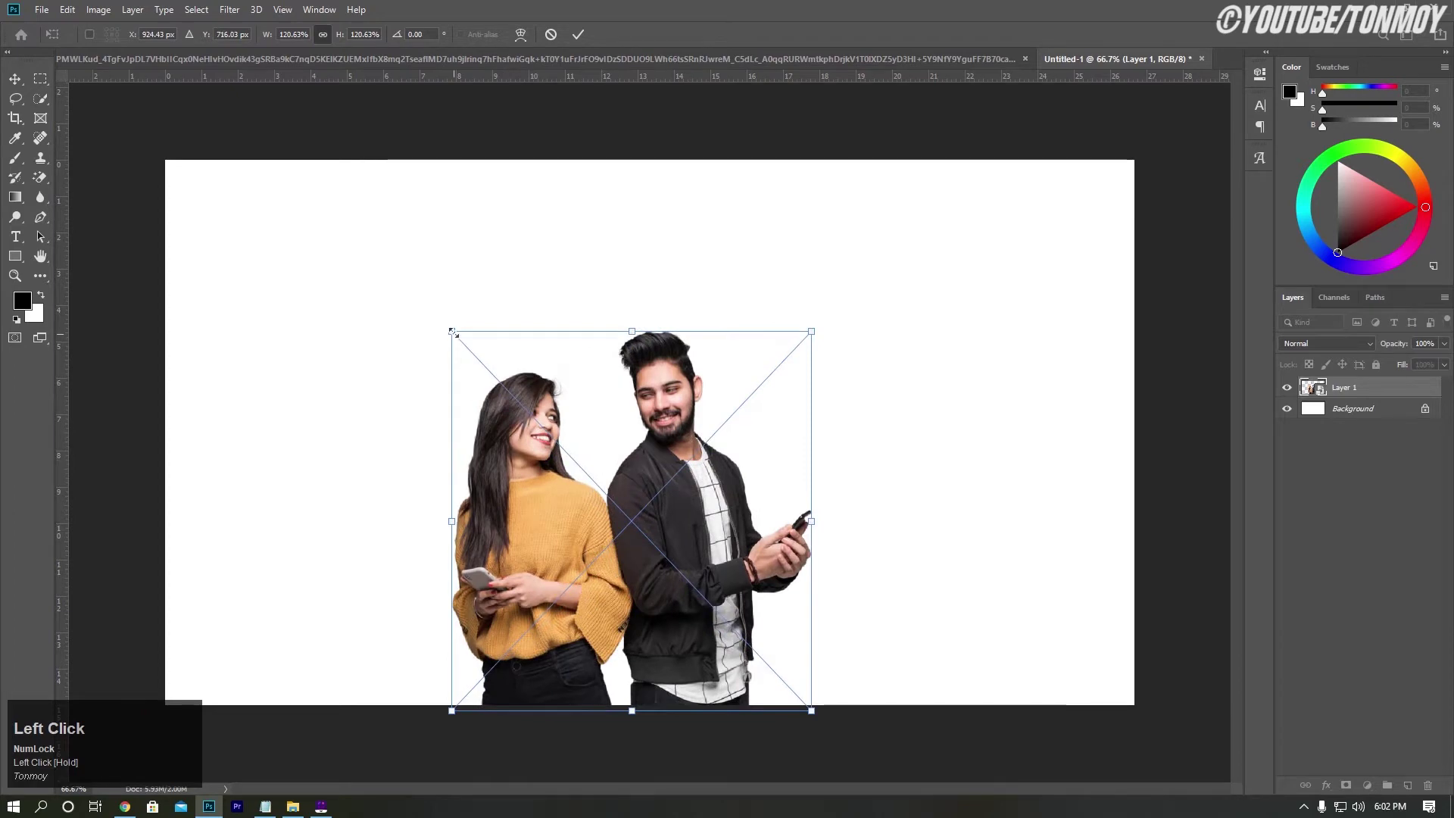
left_click_drag(452, 331, 361, 236)
left_click_drag(581, 551, 635, 549)
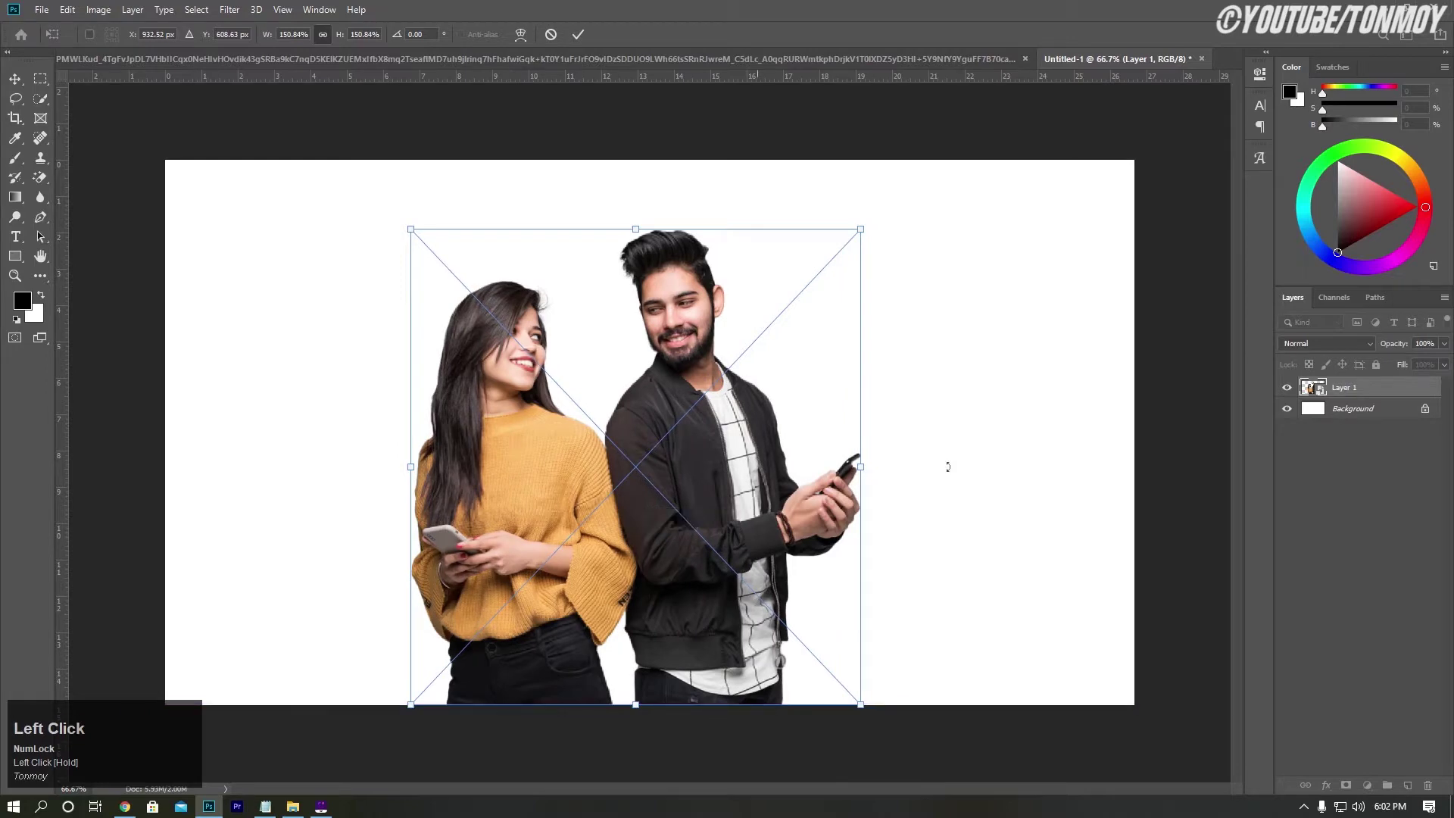
left_click(578, 35)
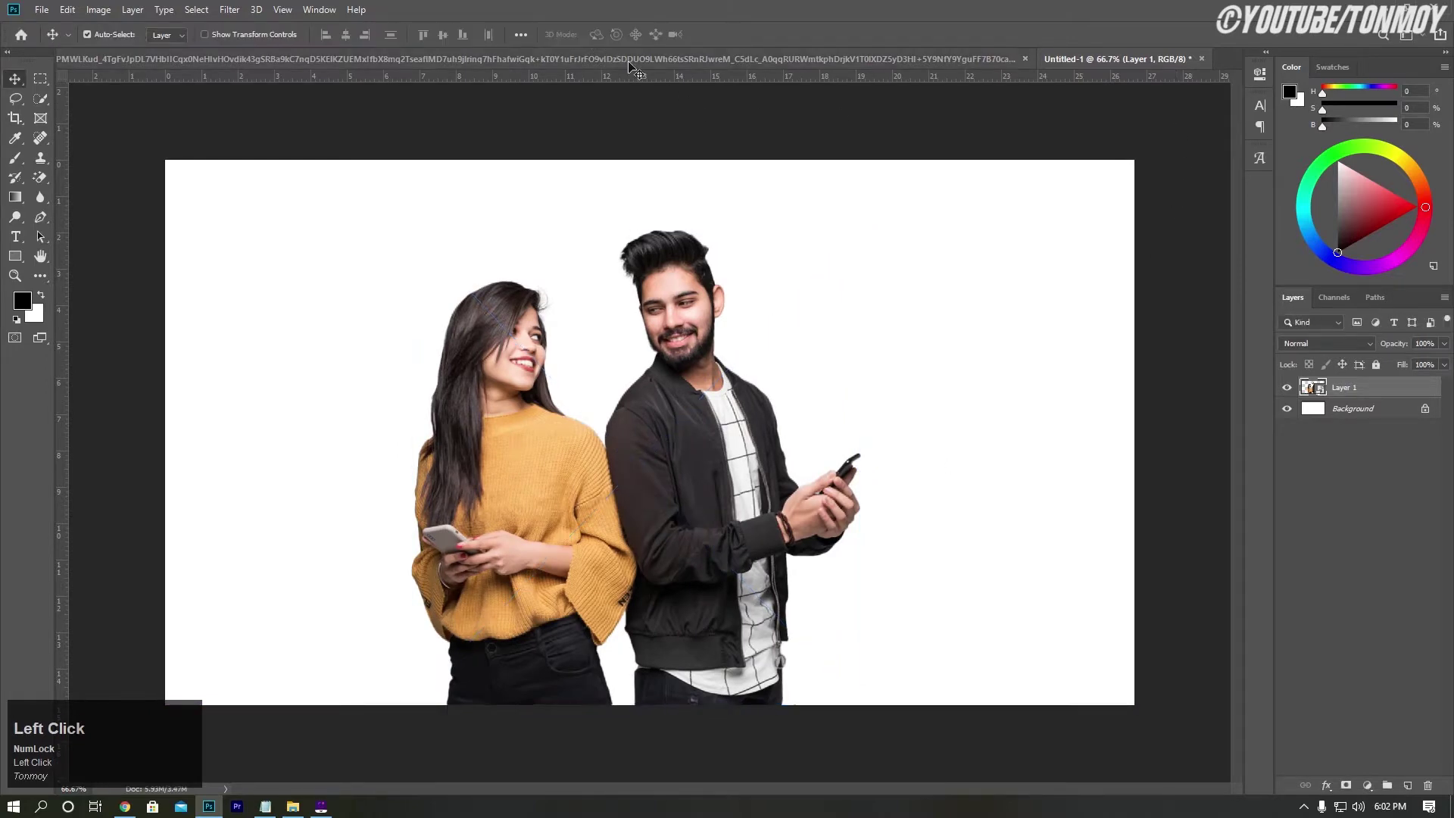
Close the source photo of the couple and centre the cutout horizontally on the white canvas
left_click(967, 59)
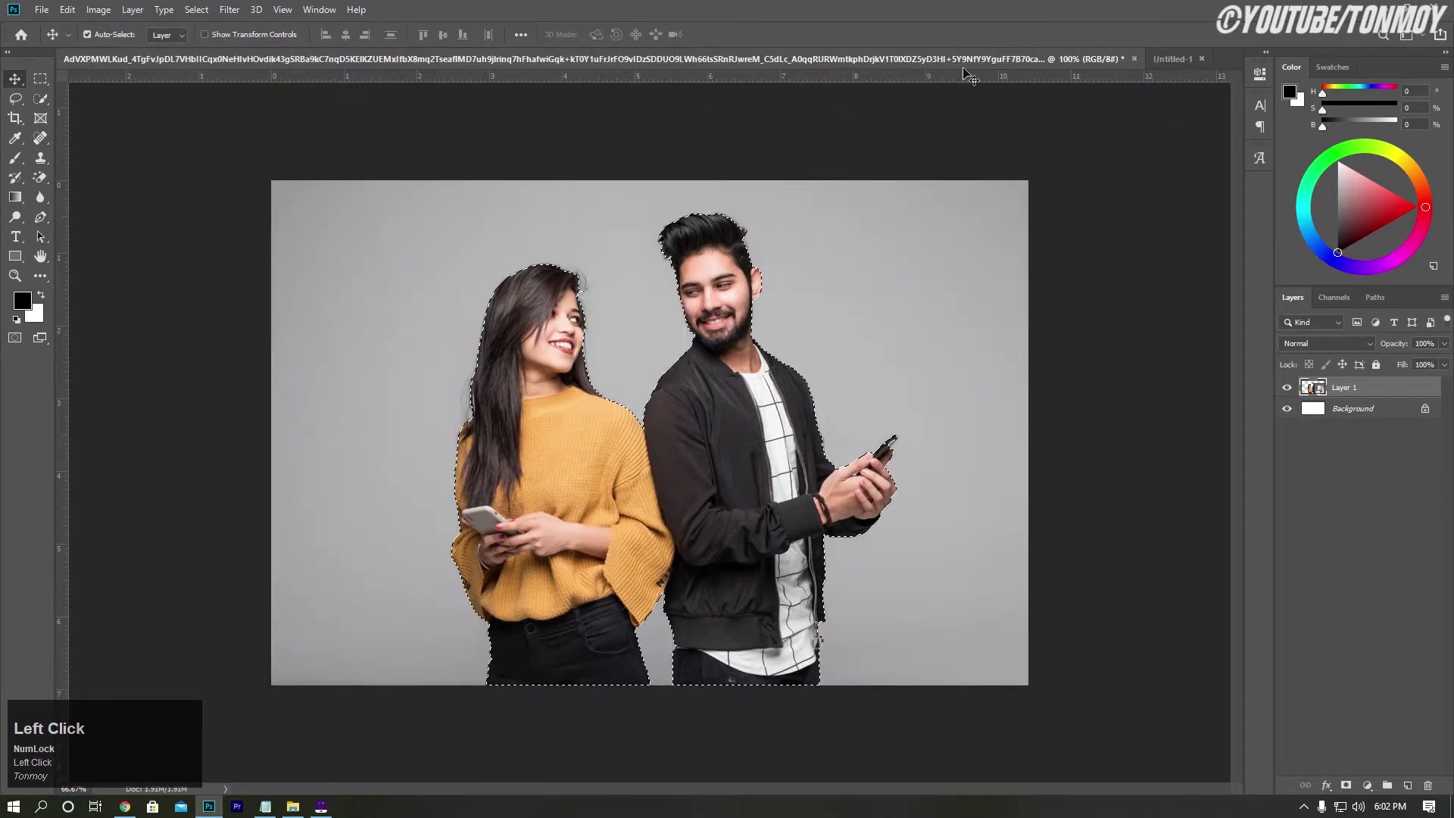
left_click(1134, 58)
left_click(743, 312)
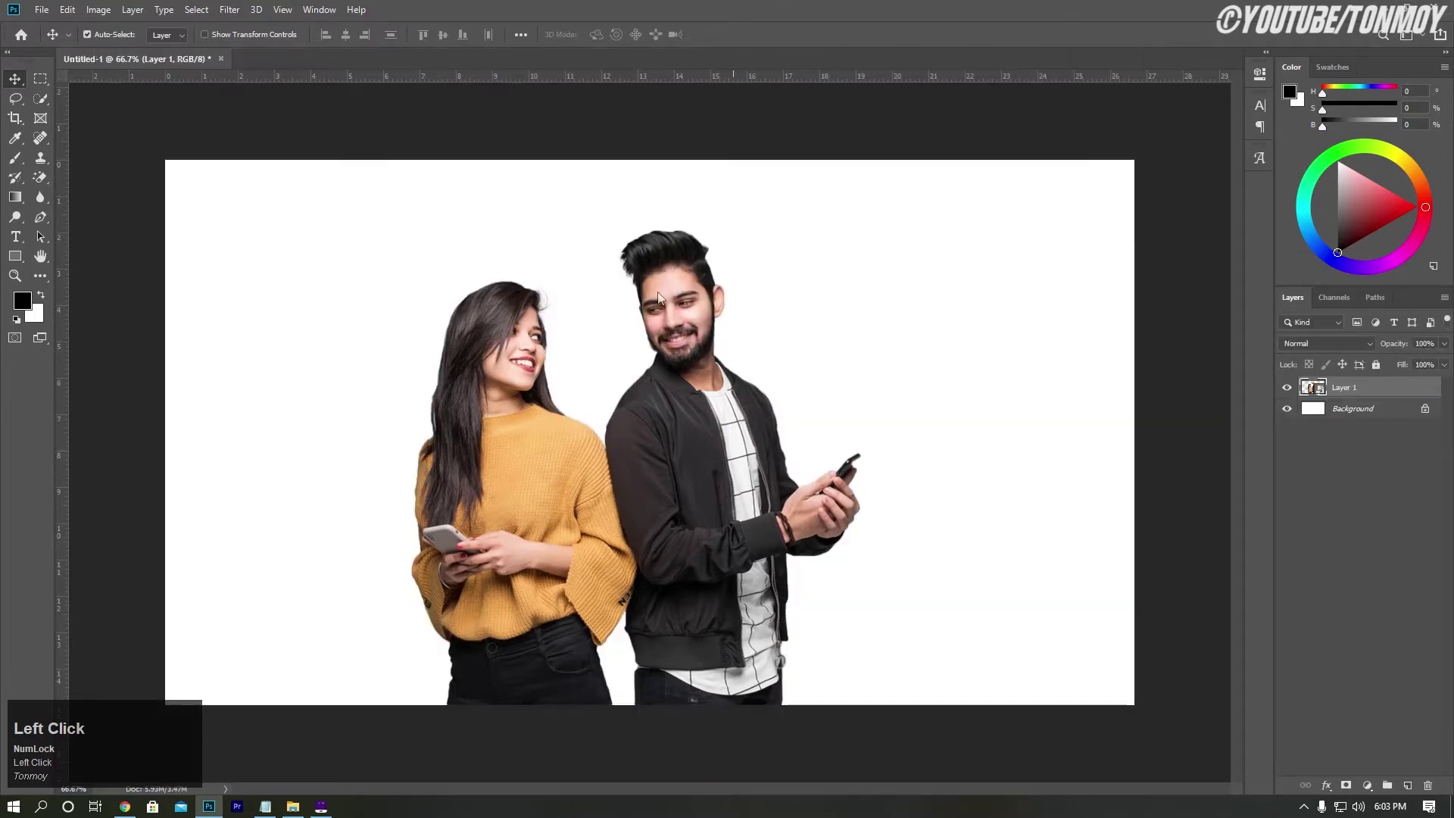
left_click_drag(623, 434, 637, 435)
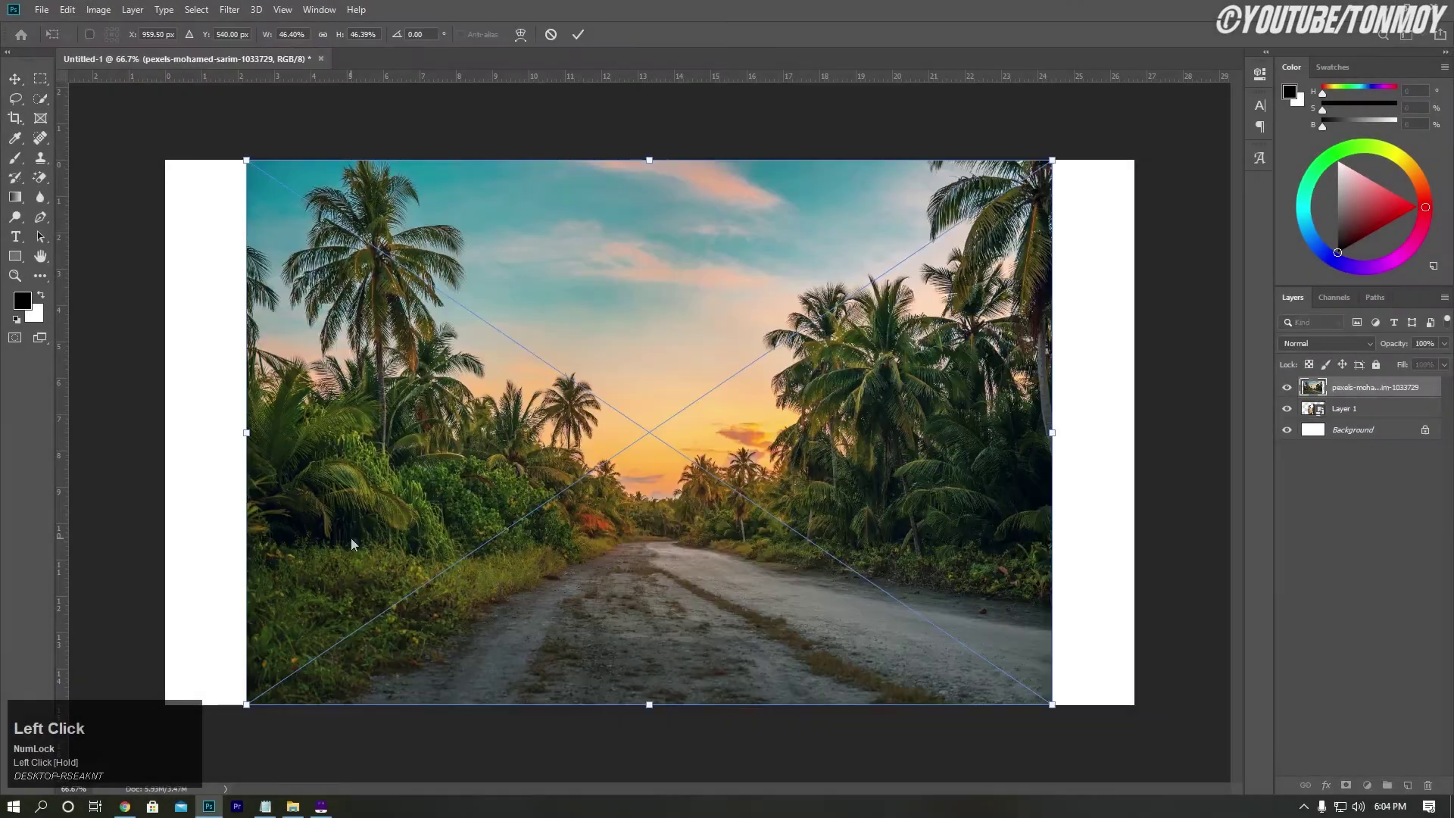
Scale the placed palm-road photo proportionally to about 68% so it covers the whole canvas
left_click_drag(246, 161, 152, 96)
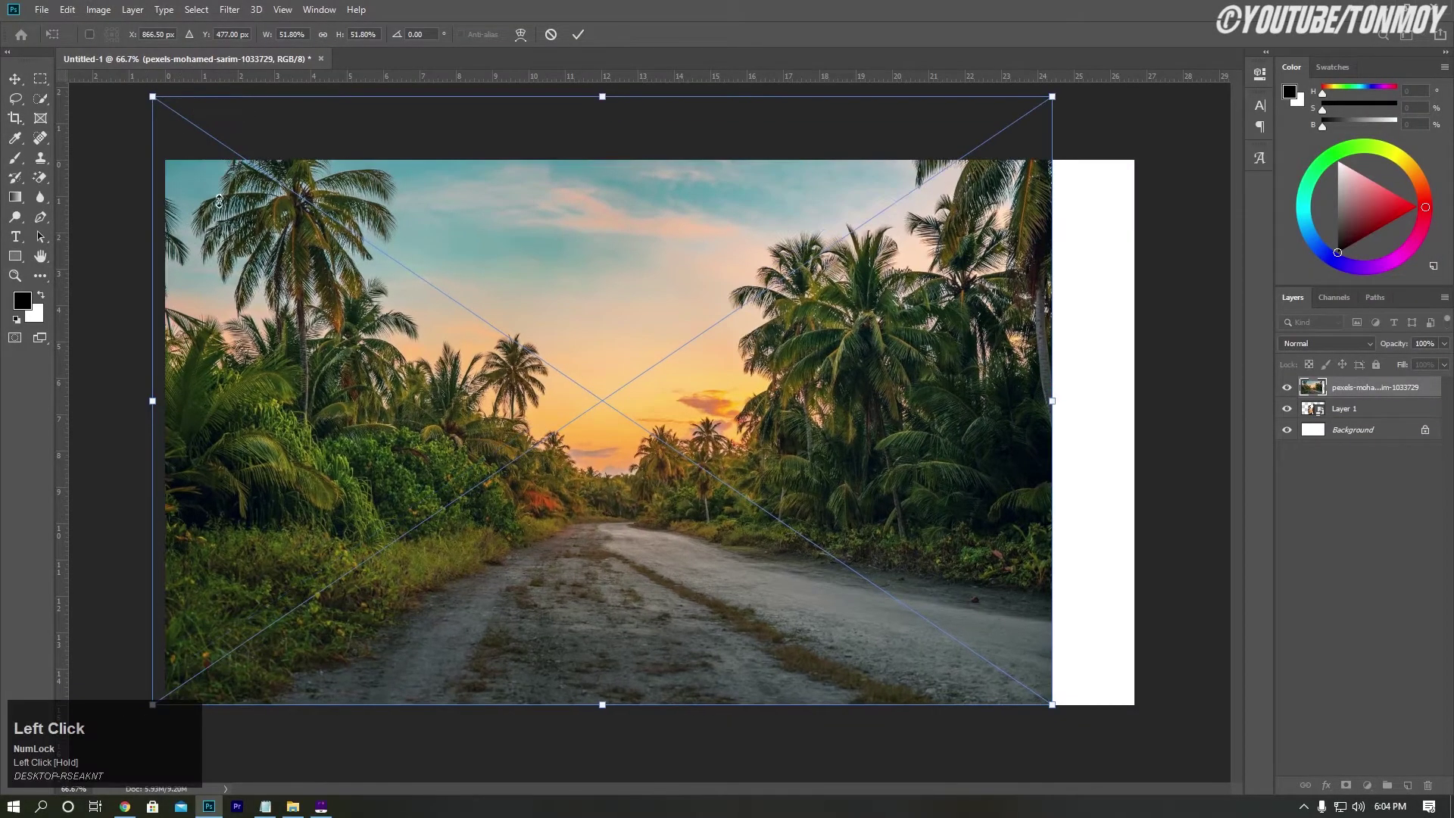
key("ctrl")
key("ctrl+minus")
key("ctrl+minus")
key("ctrl+minus")
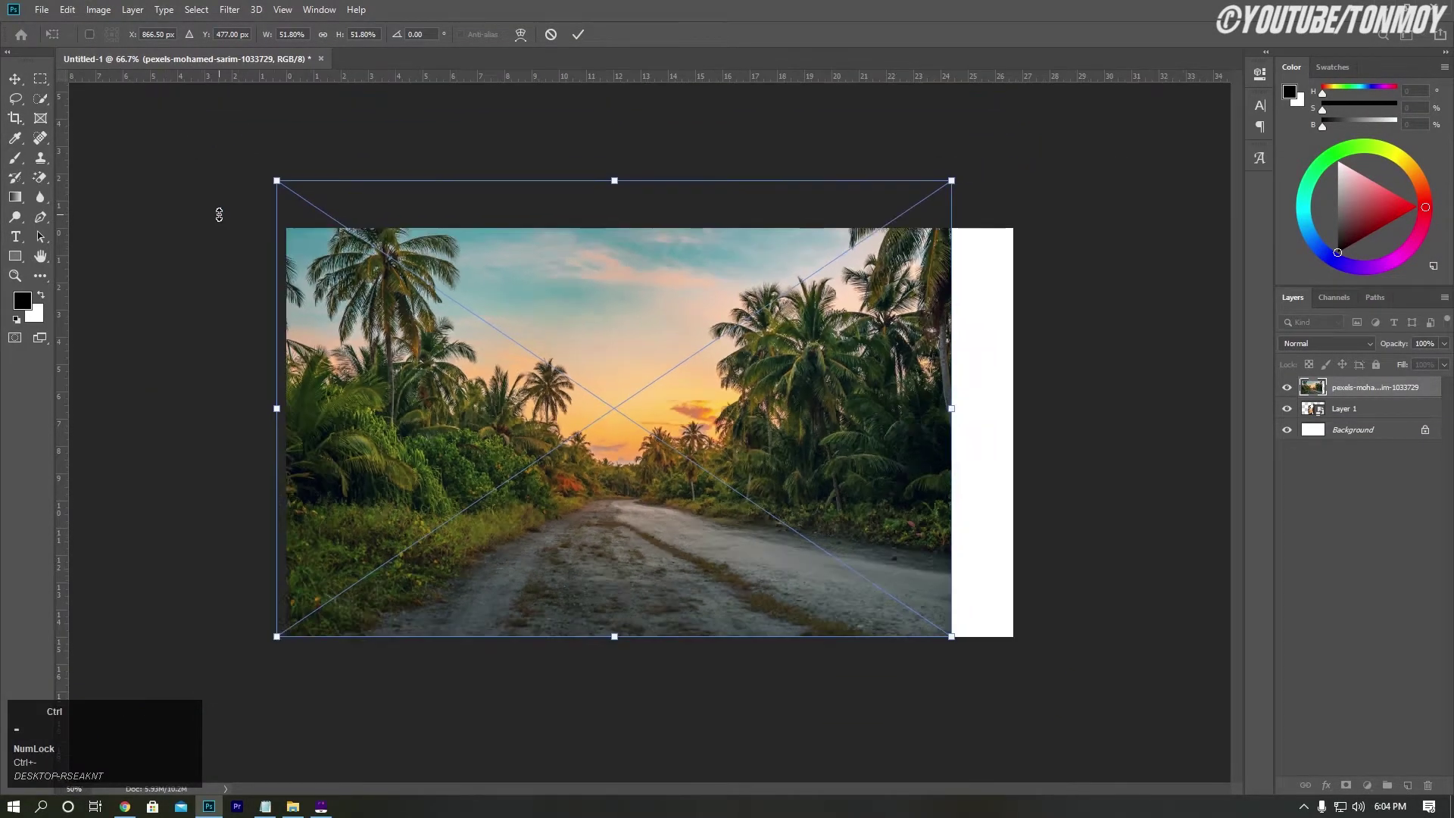
left_click_drag(463, 308, 439, 290)
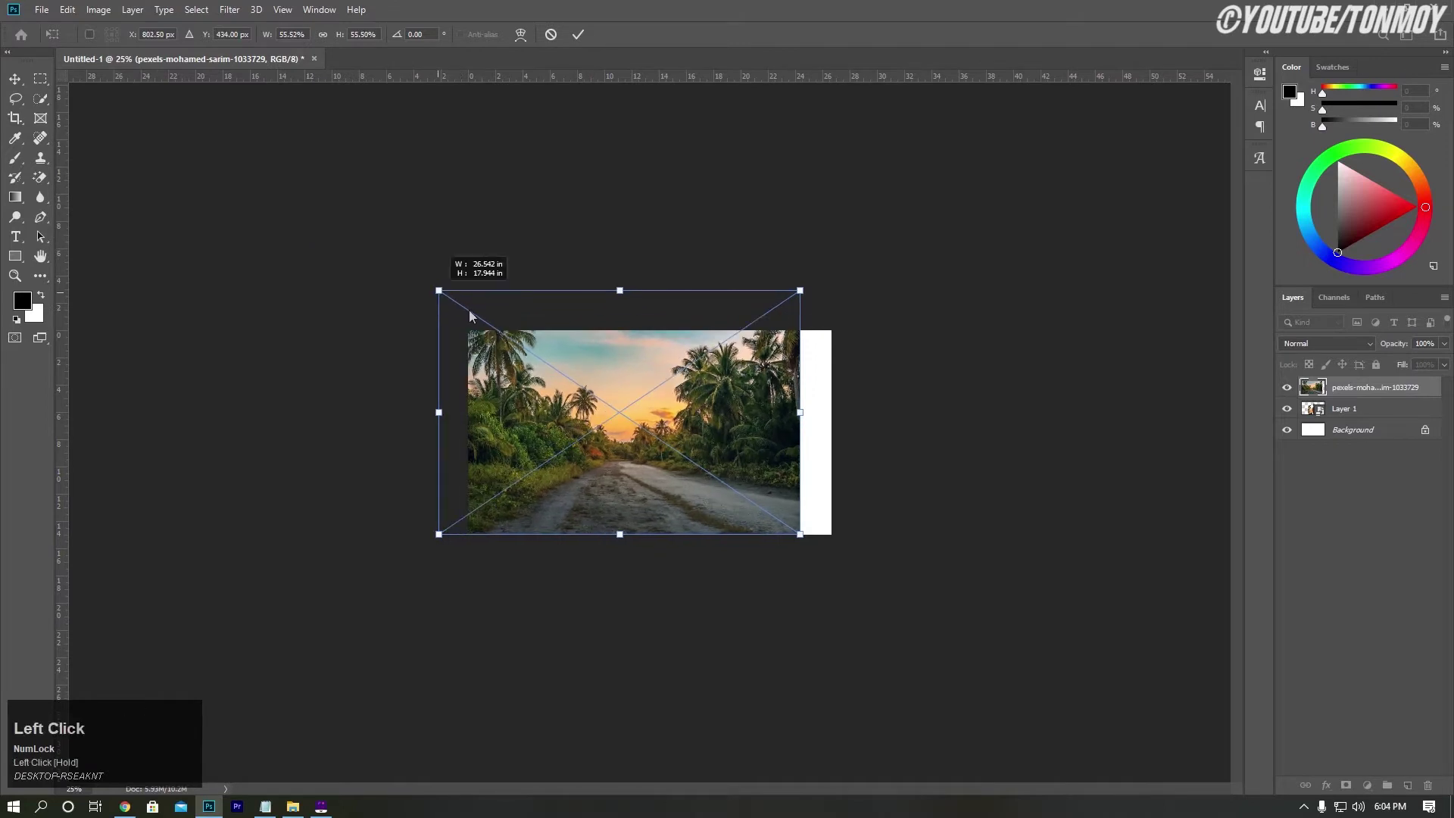
left_click_drag(799, 534, 877, 585)
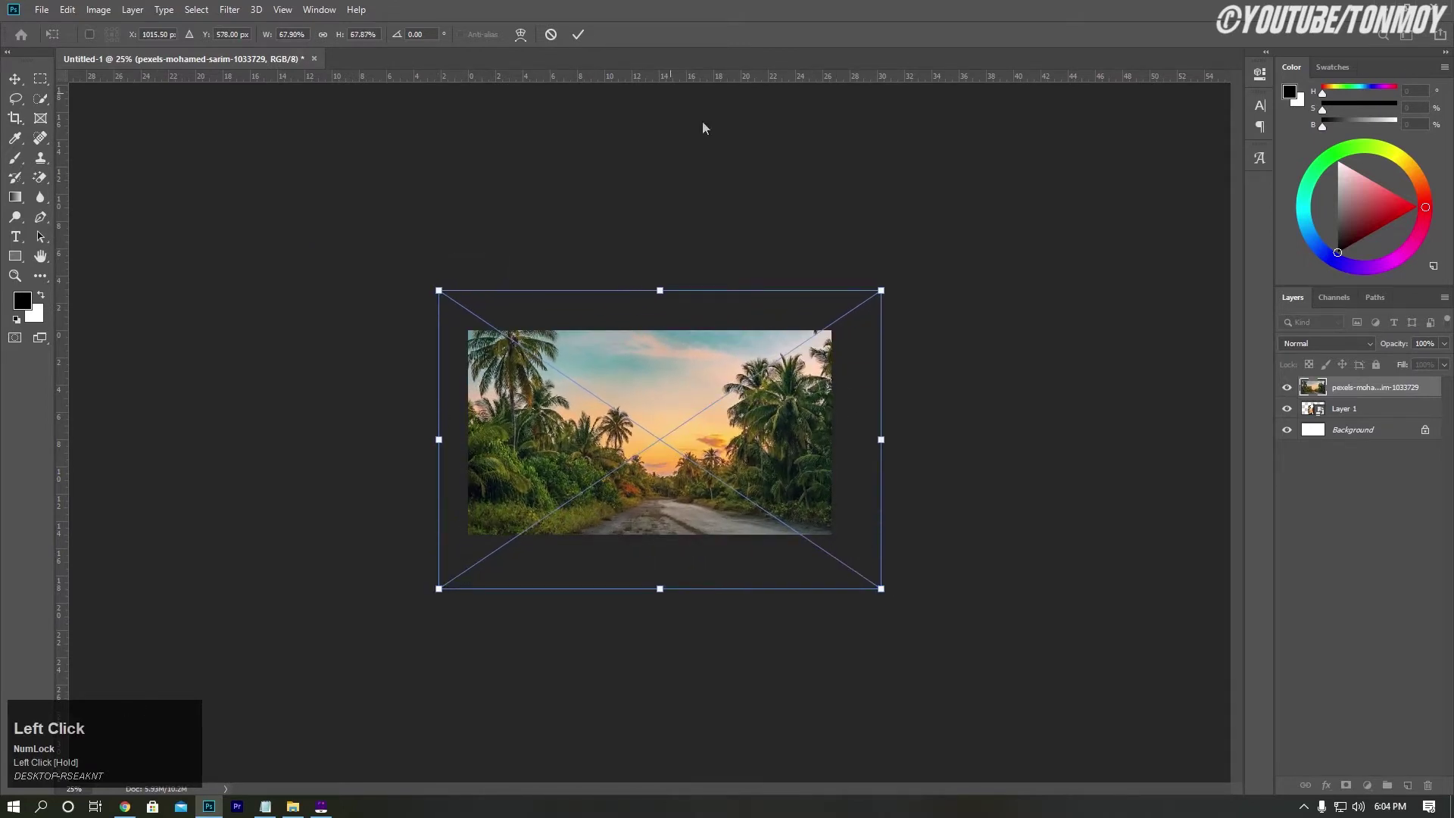
left_click(578, 34)
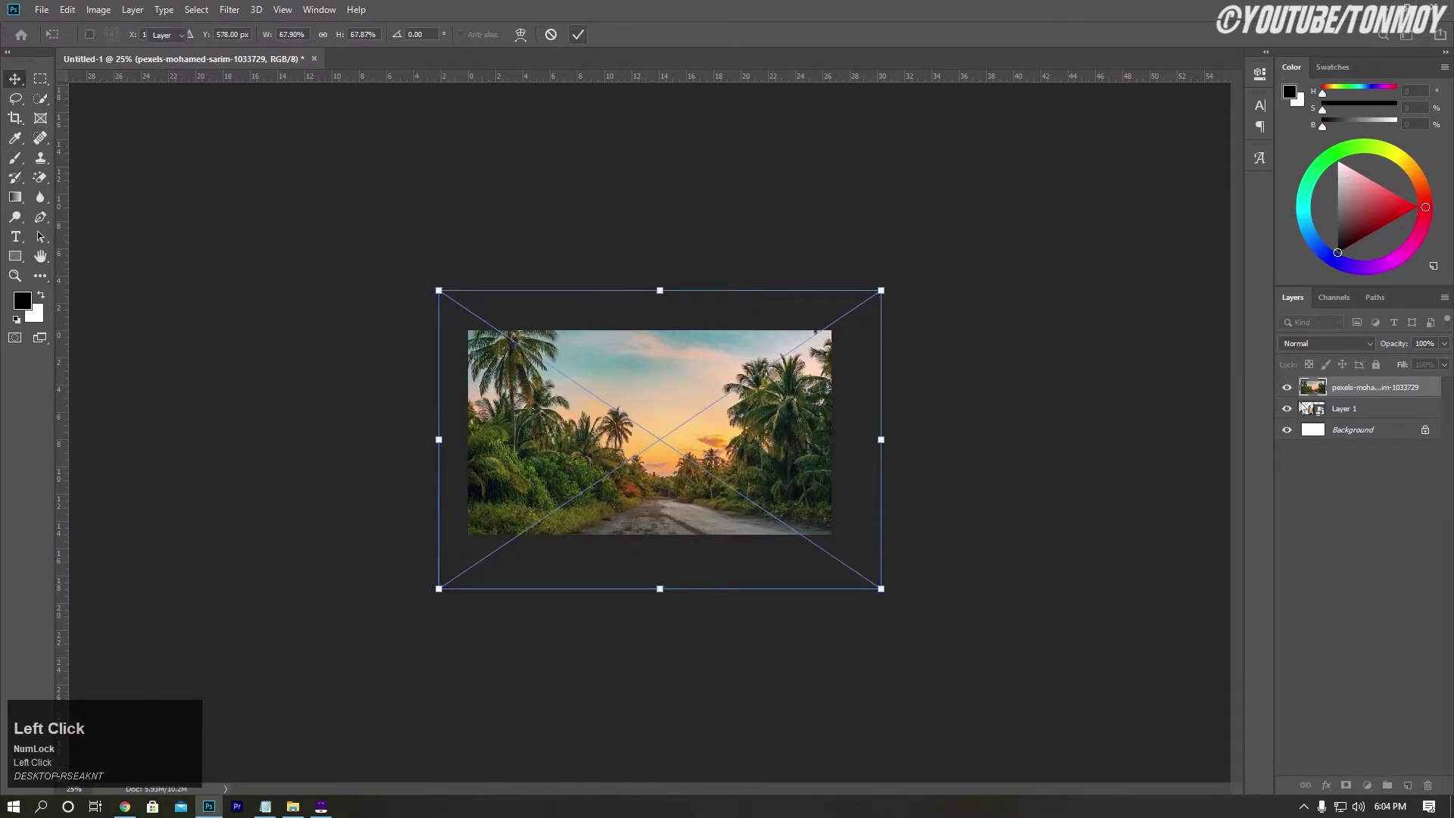
Bring the couple layer above the palm-road photo and shift the couple slightly to the right of the canvas centre
left_click(1360, 409)
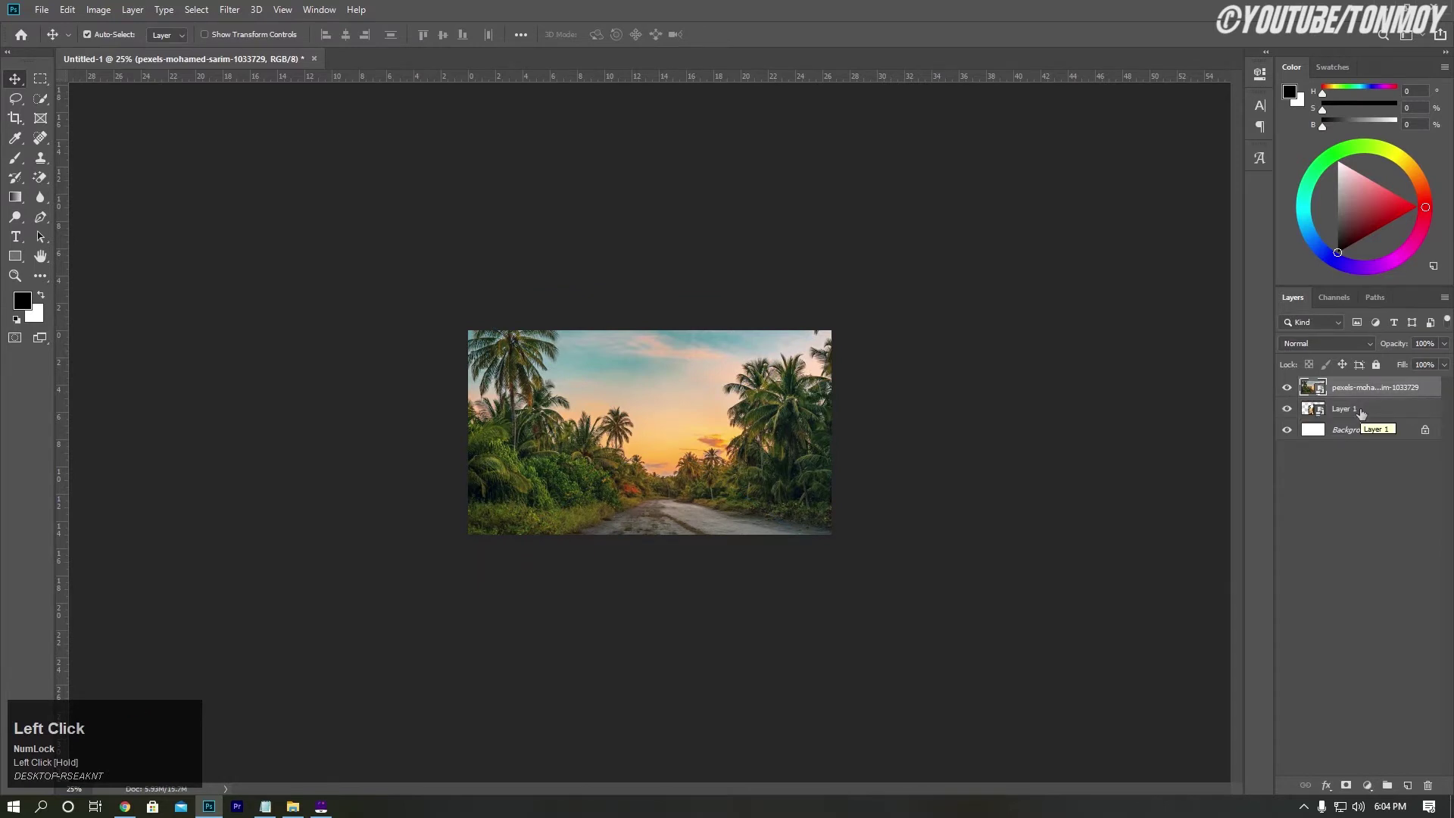
left_click_drag(1360, 413, 1353, 380)
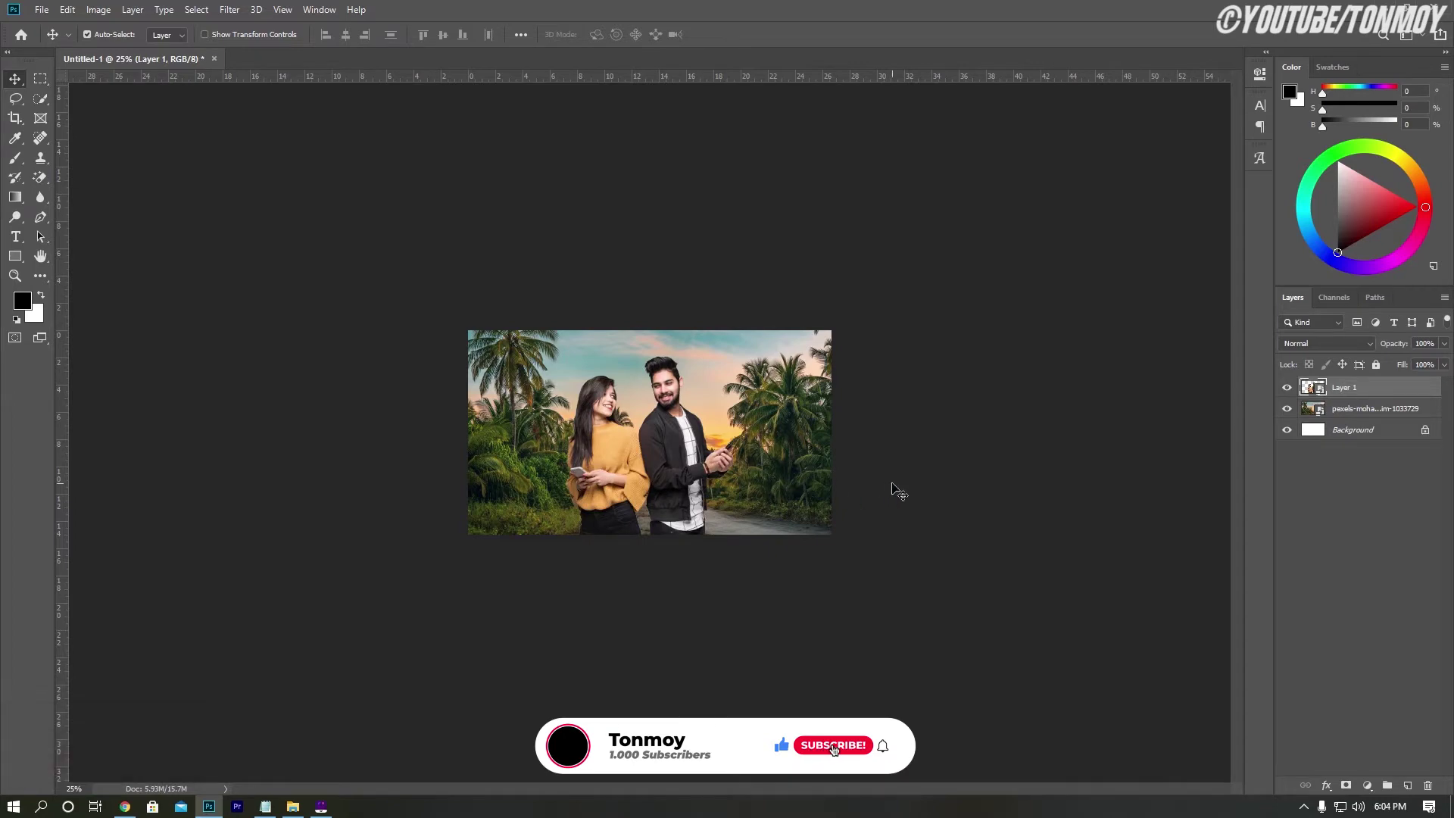
key("ctrl+0")
key("ctrl+minus")
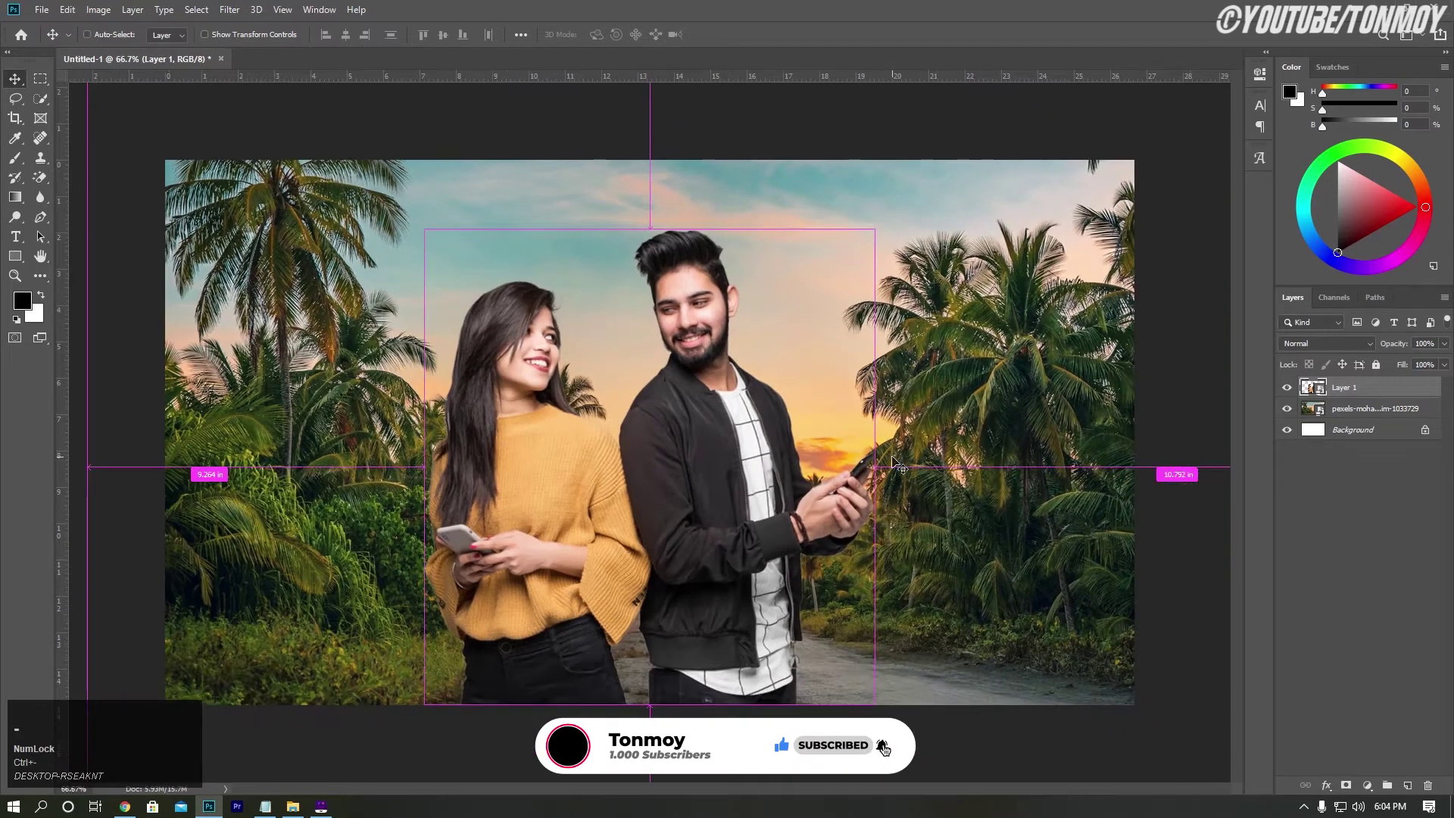
left_click_drag(650, 478, 677, 478)
key("ctrl")
key("ctrl+minus")
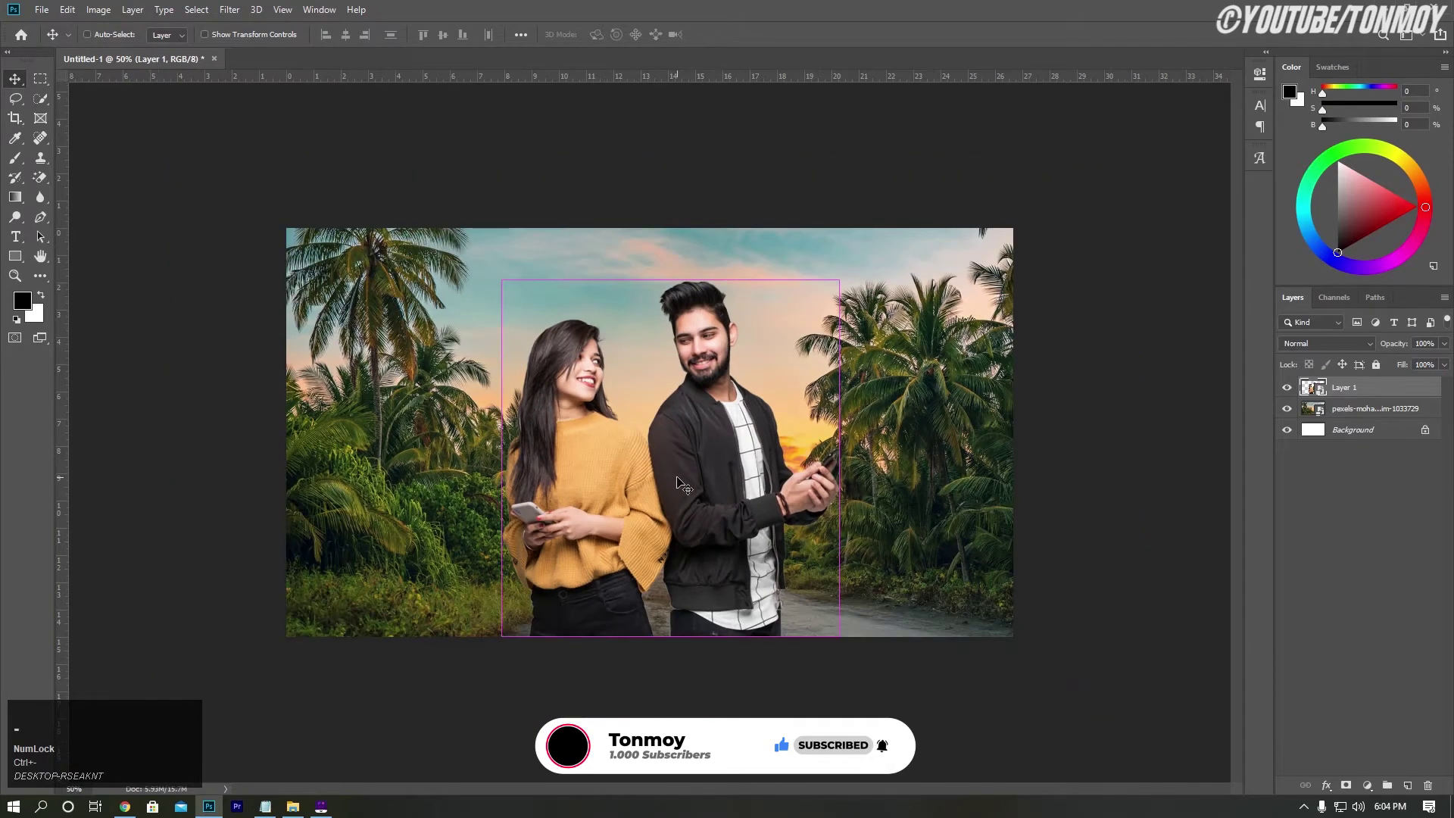
Enlarge the palm-road photo to about 191% and shift it down so sunset sky and palm tops fill the canvas behind the couple
left_click(823, 443, "ctrl")
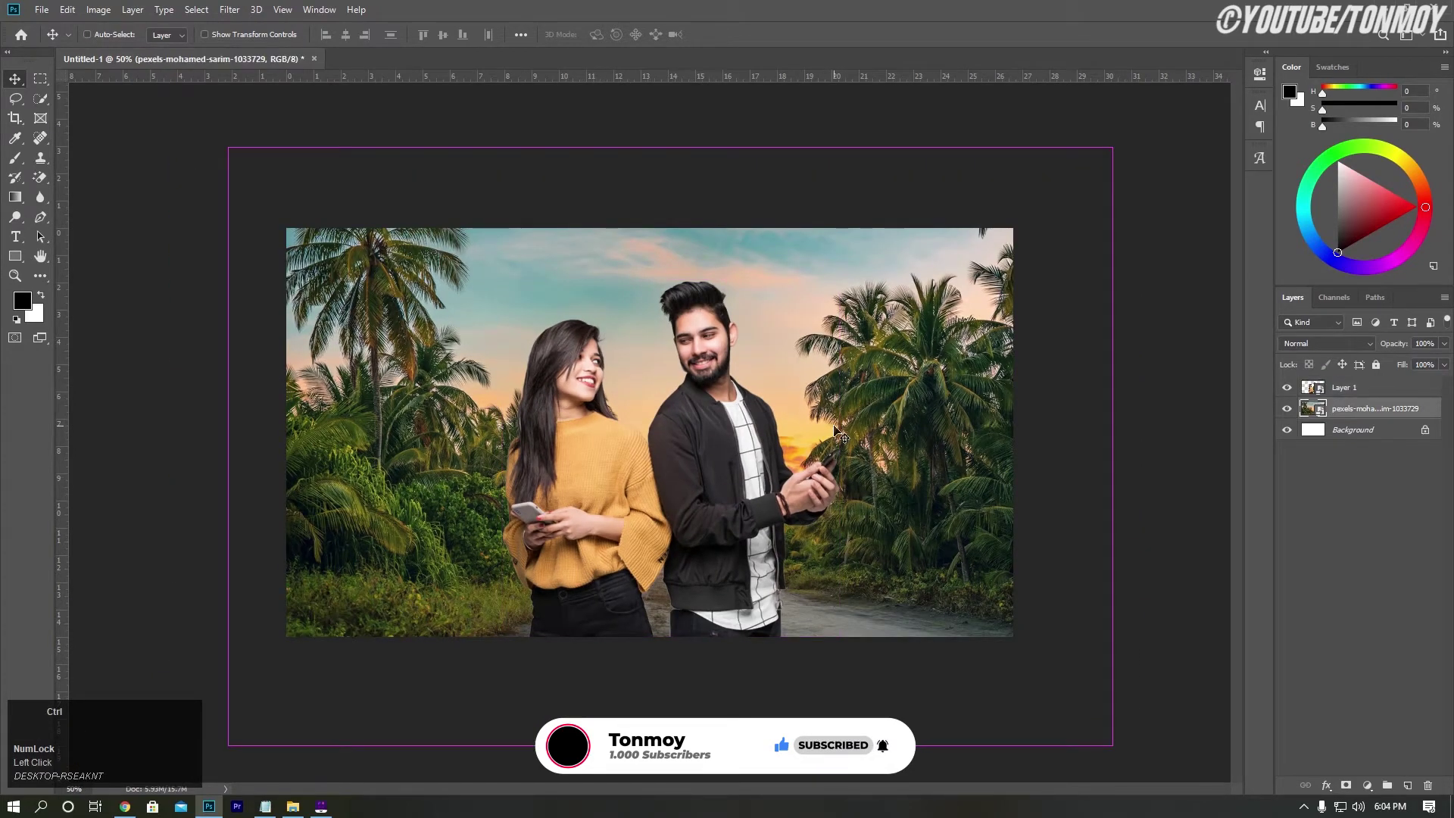
key("ctrl+t")
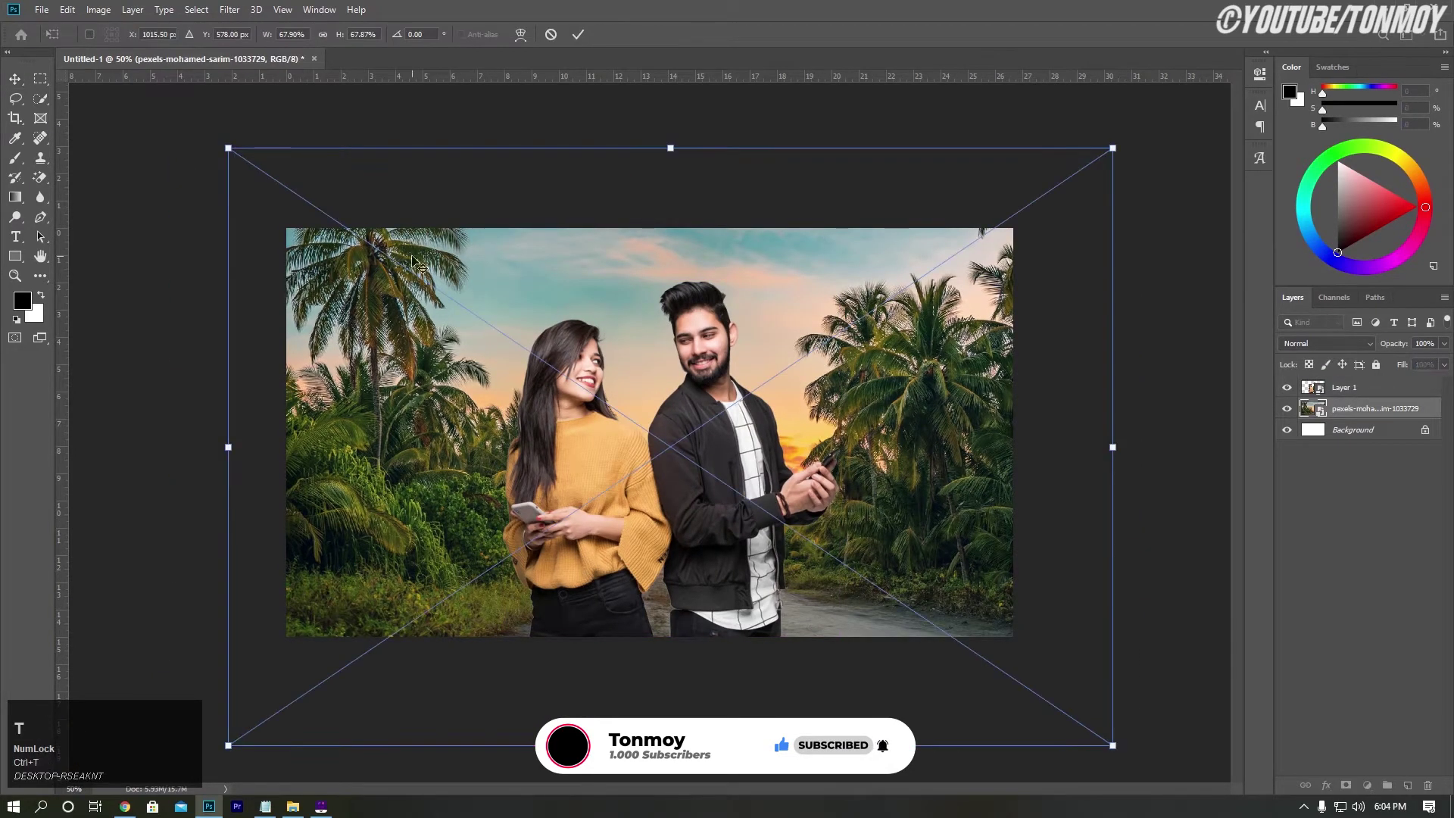
key("ctrl+minus")
key("ctrl+minus")
key("ctrl+minus")
key("ctrl+minus")
key("ctrl+minus")
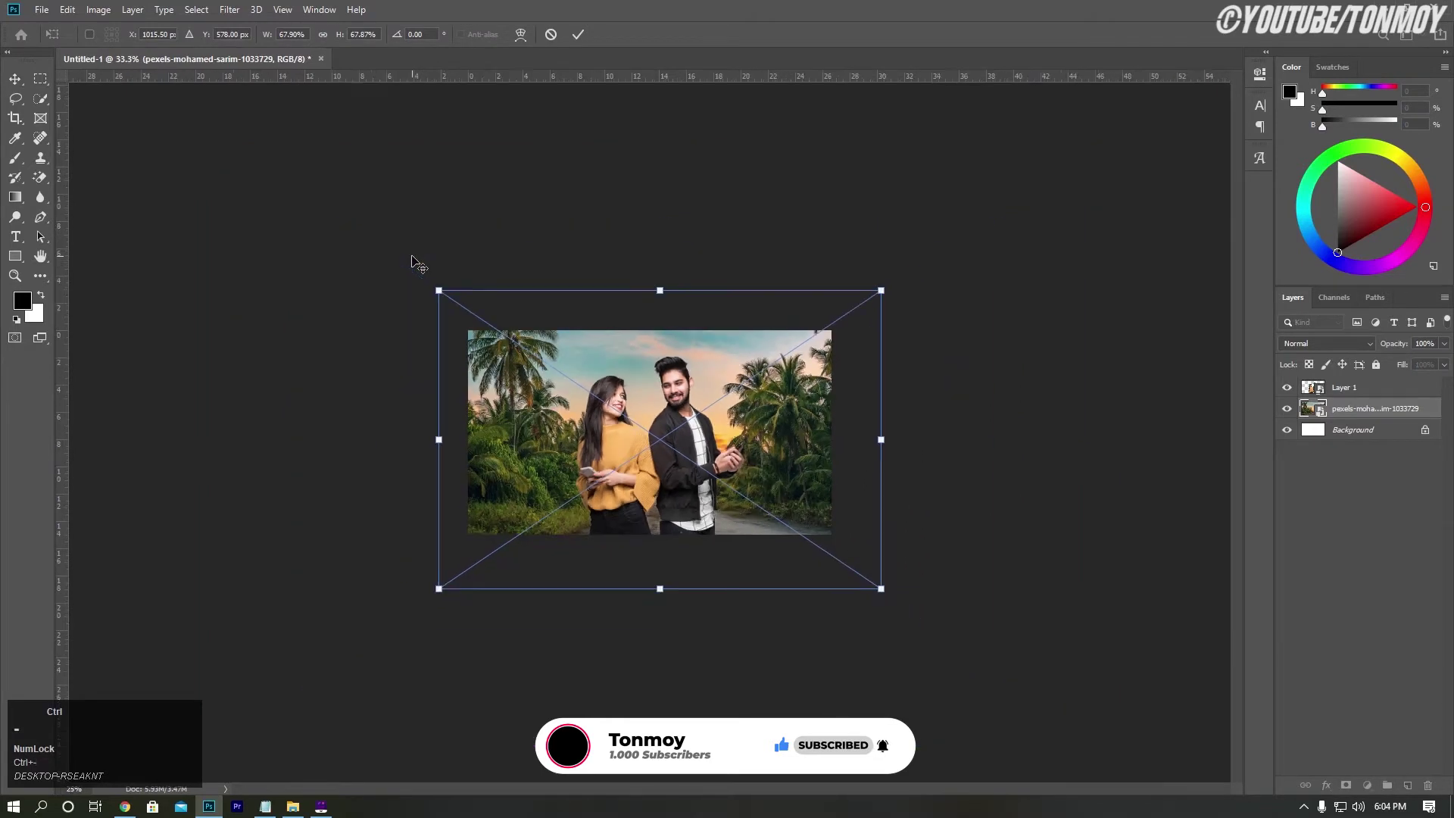
left_click_drag(585, 384, 438, 288)
left_click_drag(726, 485, 851, 569)
left_click_drag(786, 530, 779, 573)
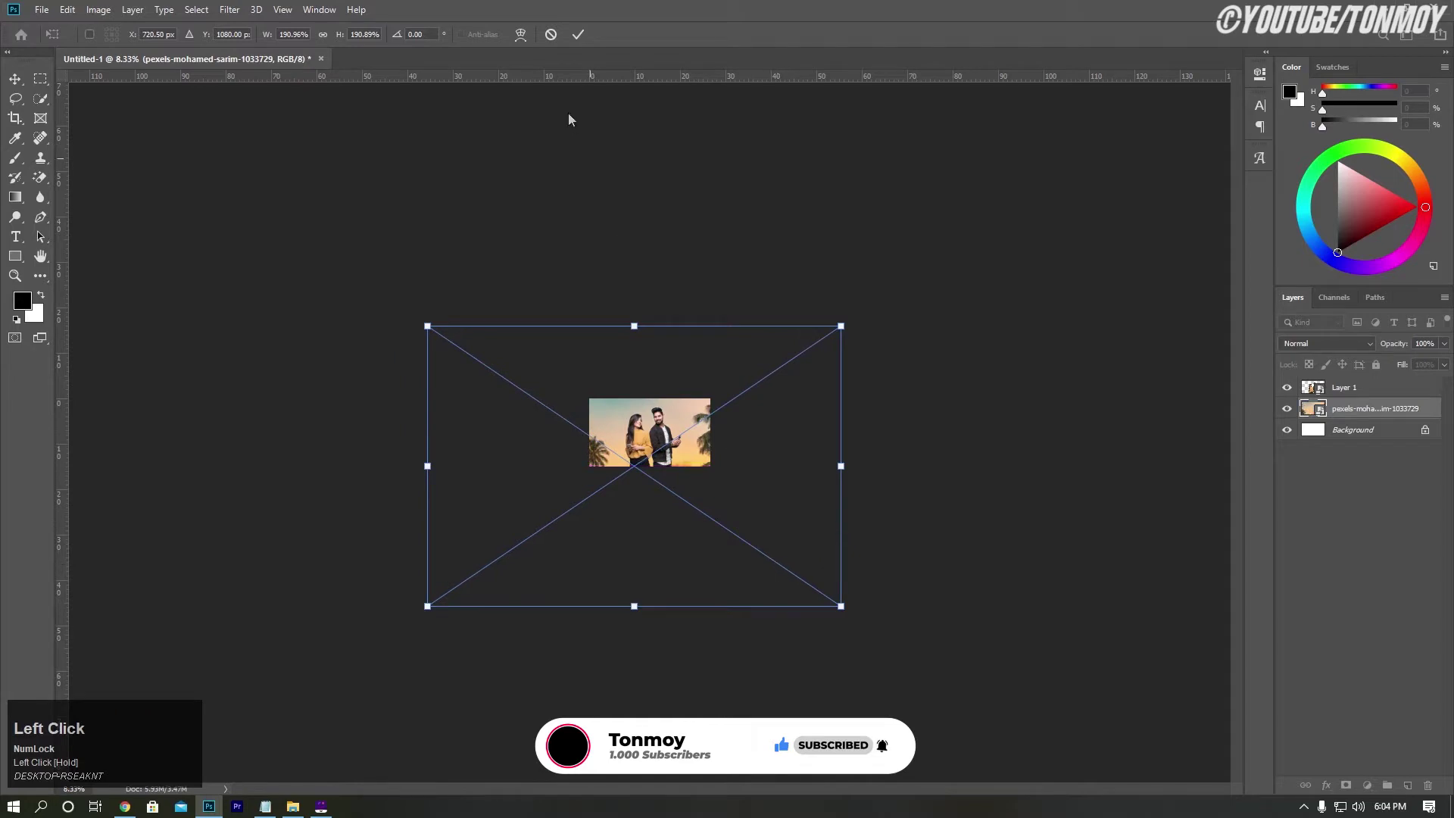
left_click(580, 35)
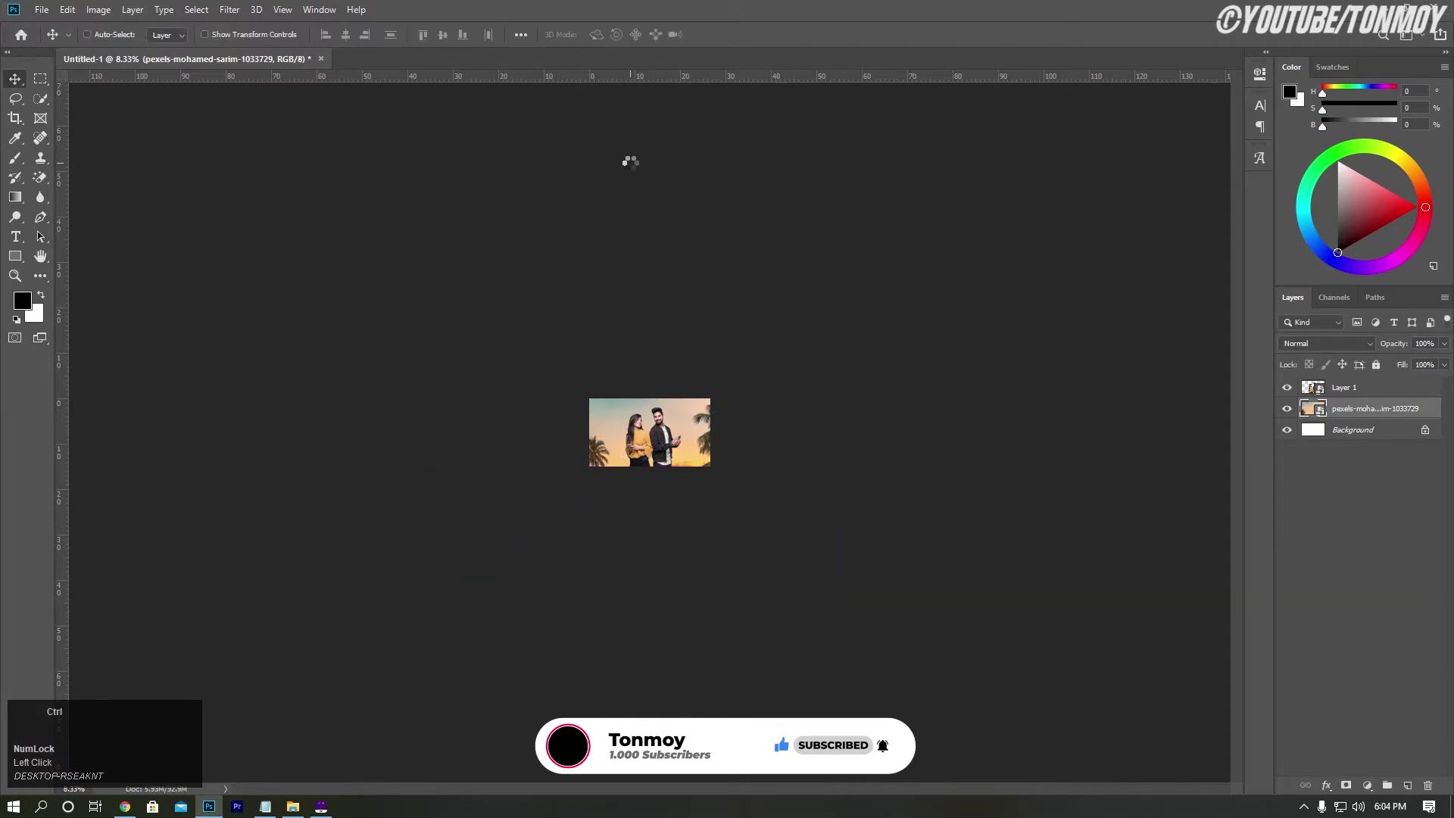
key("ctrl+0")
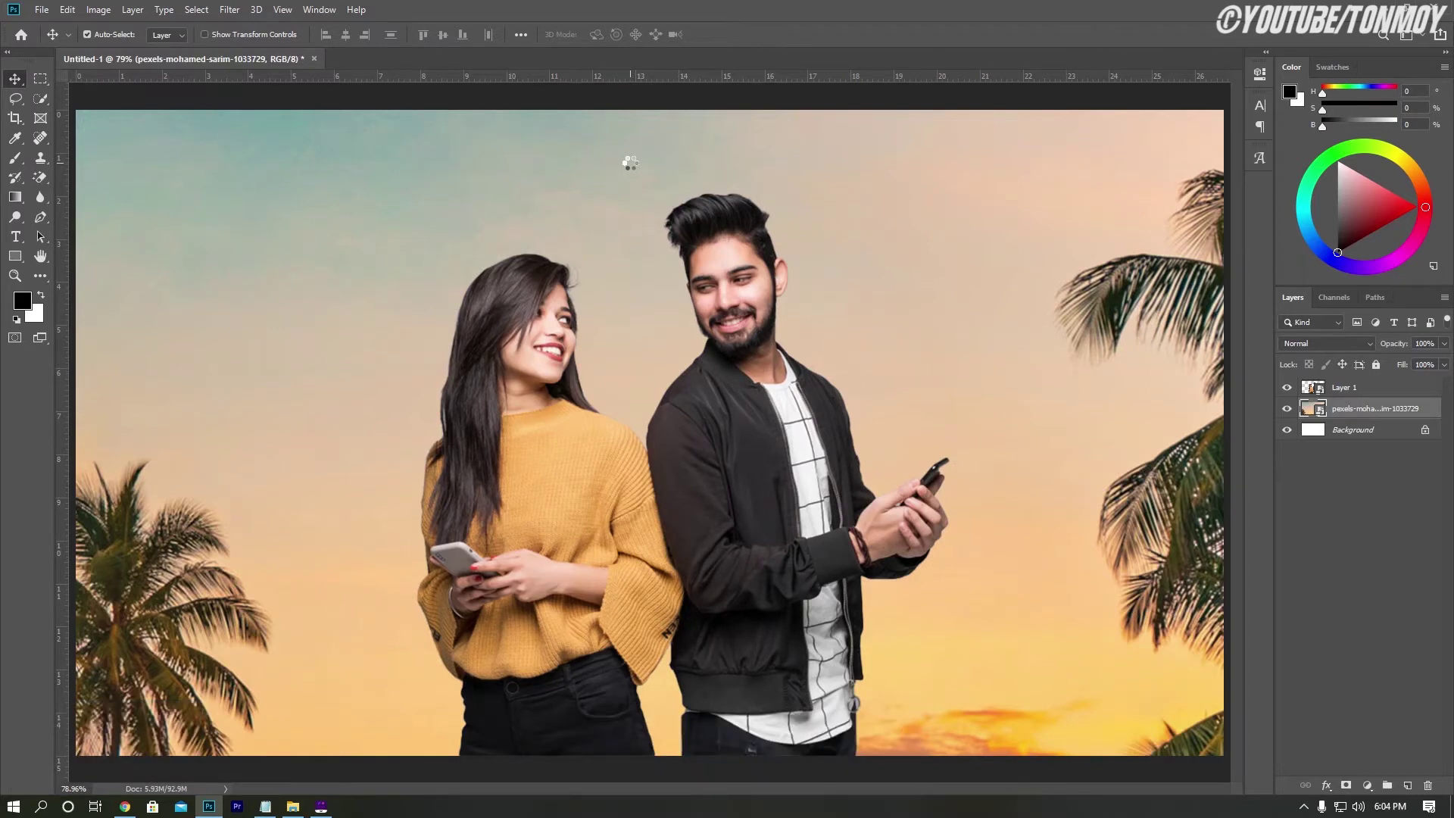
key("ctrl")
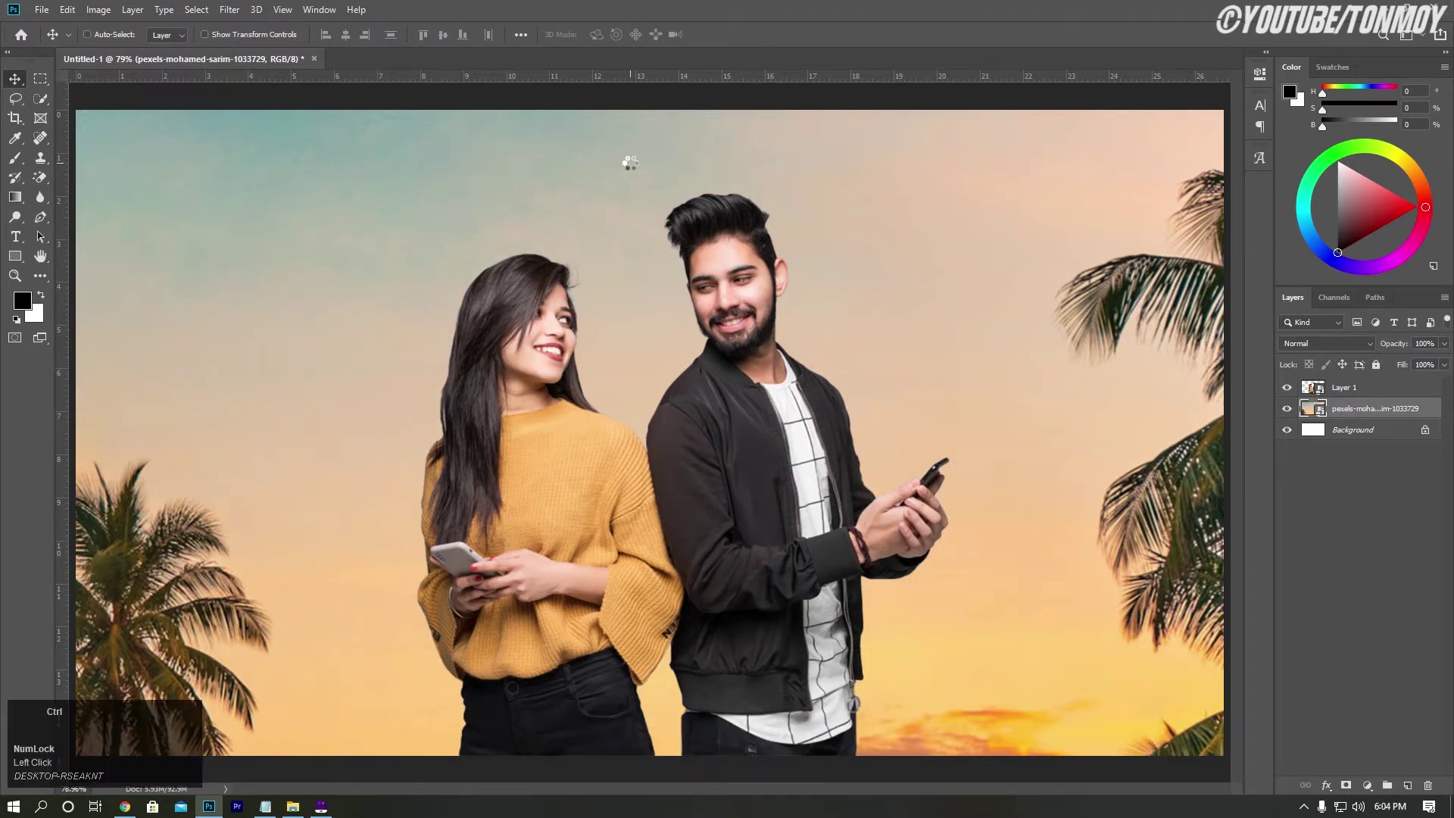
key("ctrl+minus")
key("ctrl+minus")
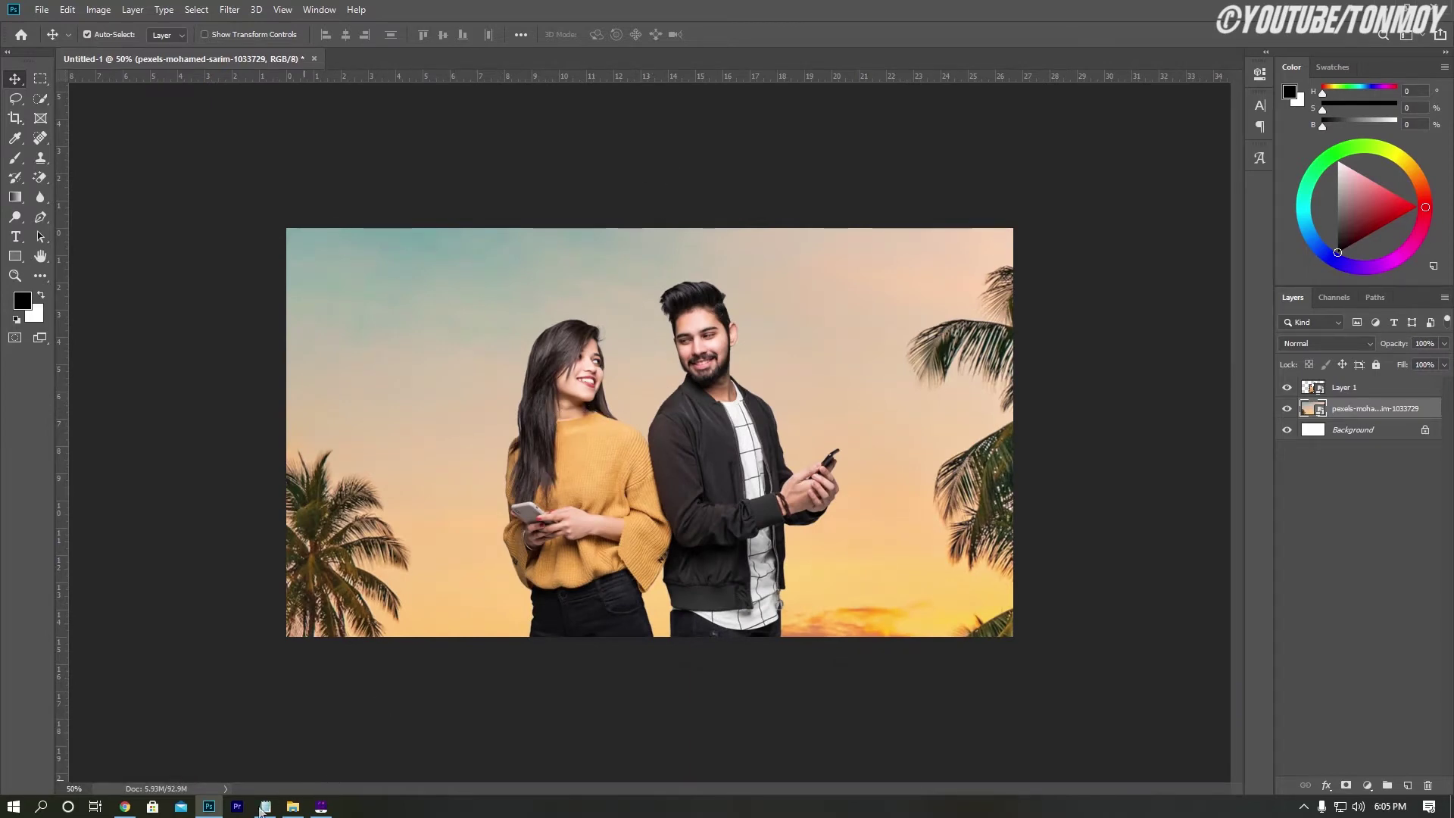
Switch to Notepad and copy the first line "Main Teri Ho Gayi" from Content text.txt
left_click(262, 809)
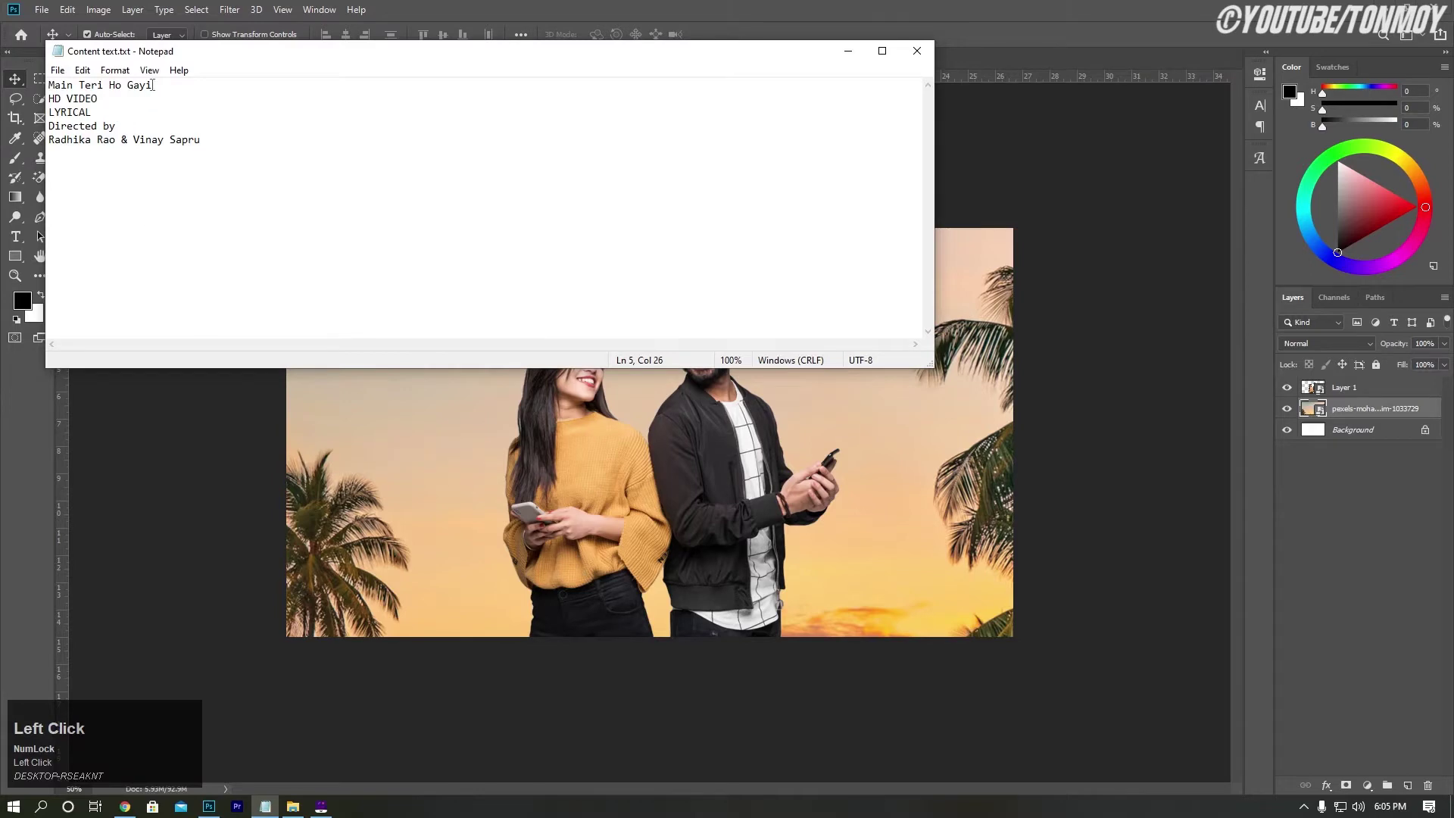
left_click_drag(153, 85, 76, 91)
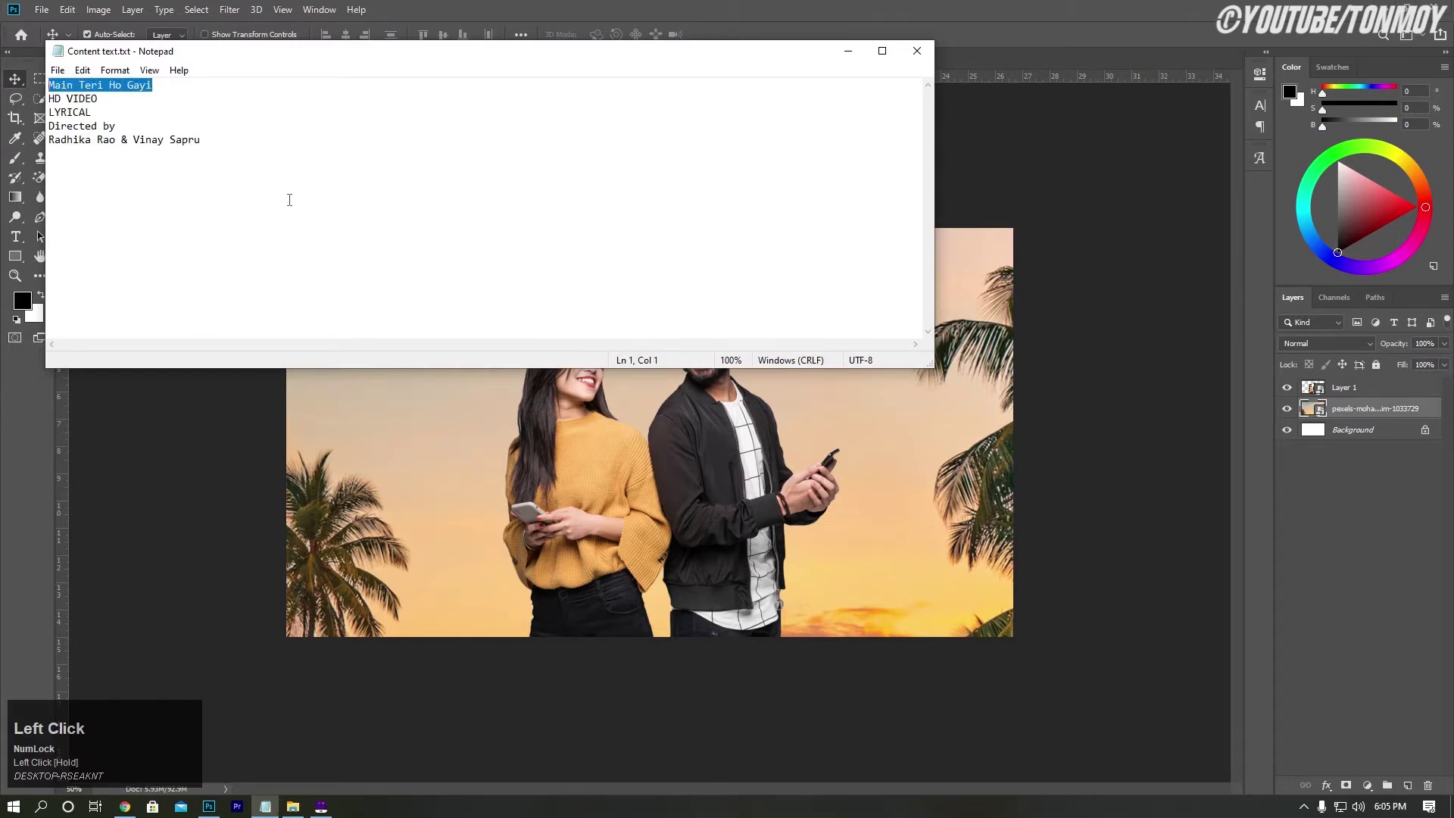
key("ctrl+c")
left_click(847, 50)
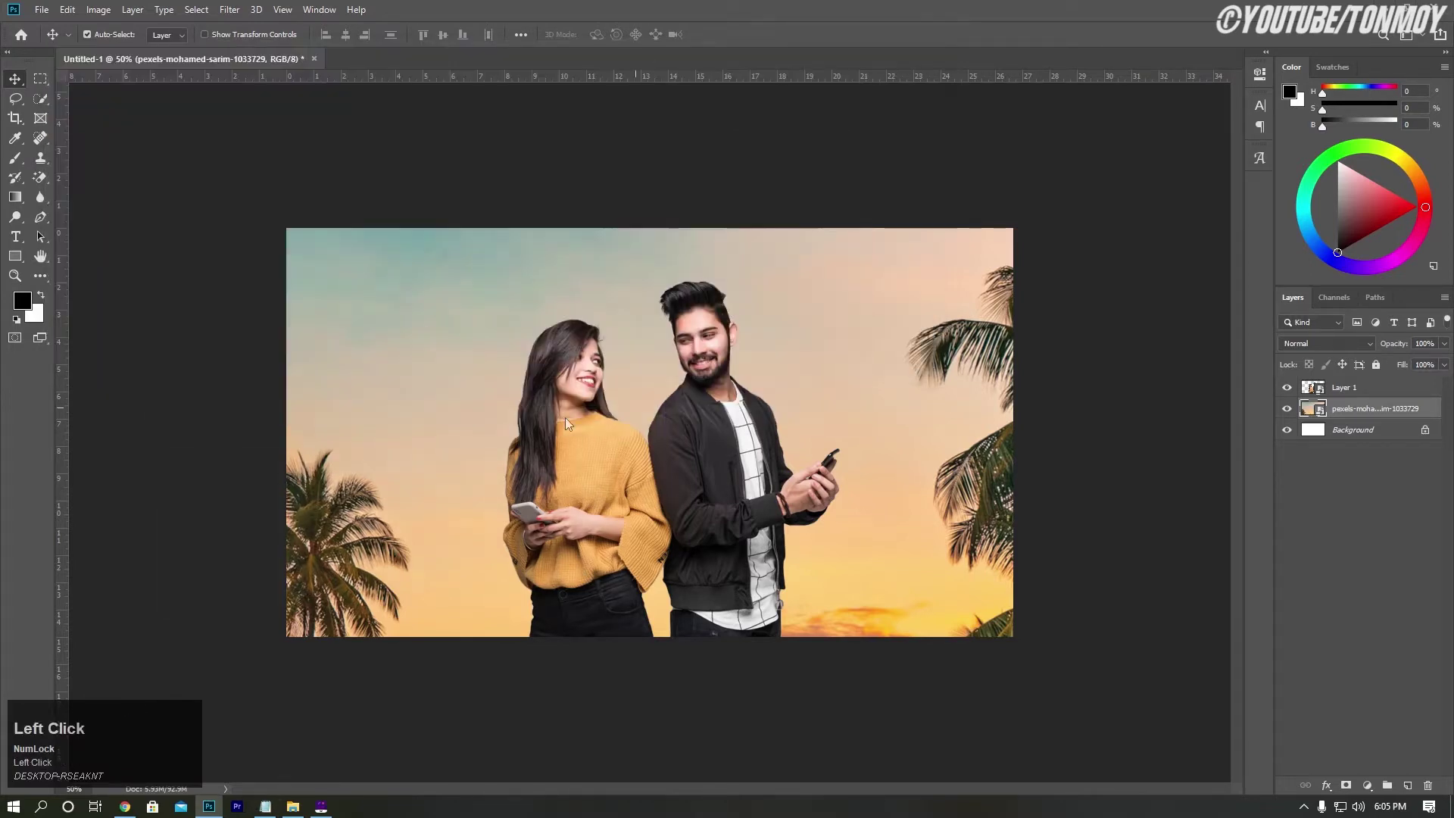
Add a text layer with the copied title "Main Teri Ho Gayi" in the sky above and to the left of the woman
left_click(16, 237)
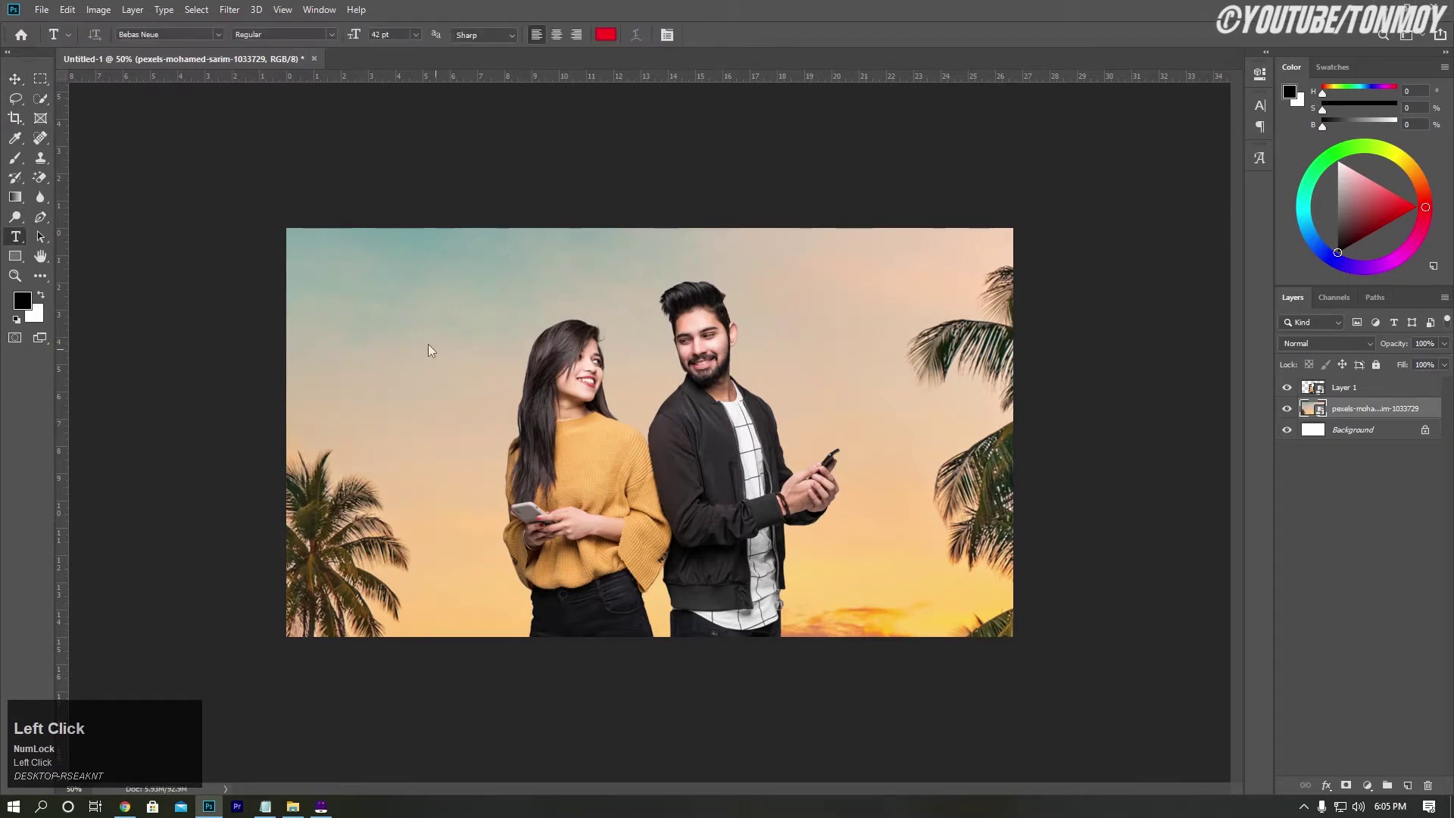
left_click(431, 306)
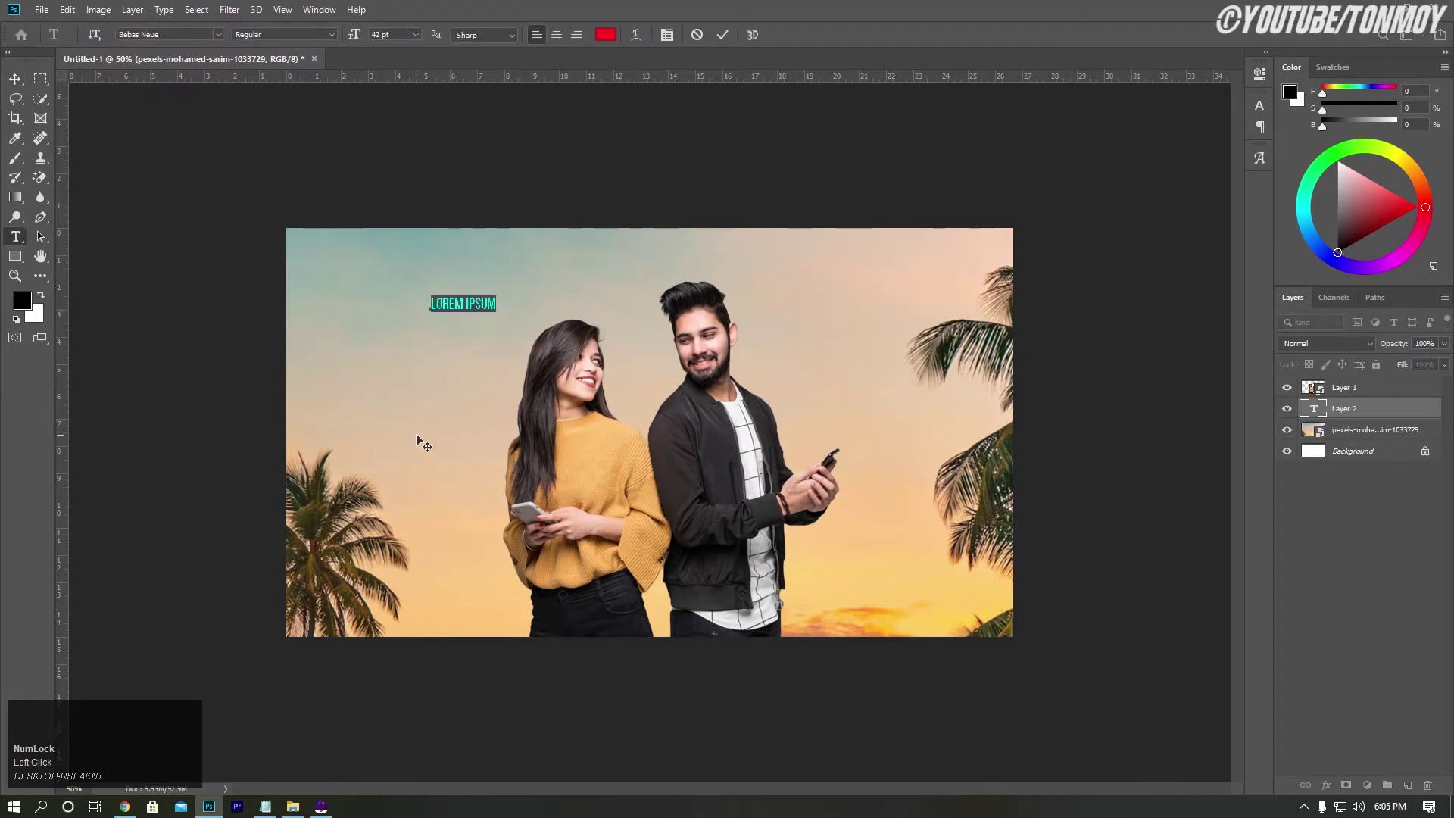
key("ctrl+v")
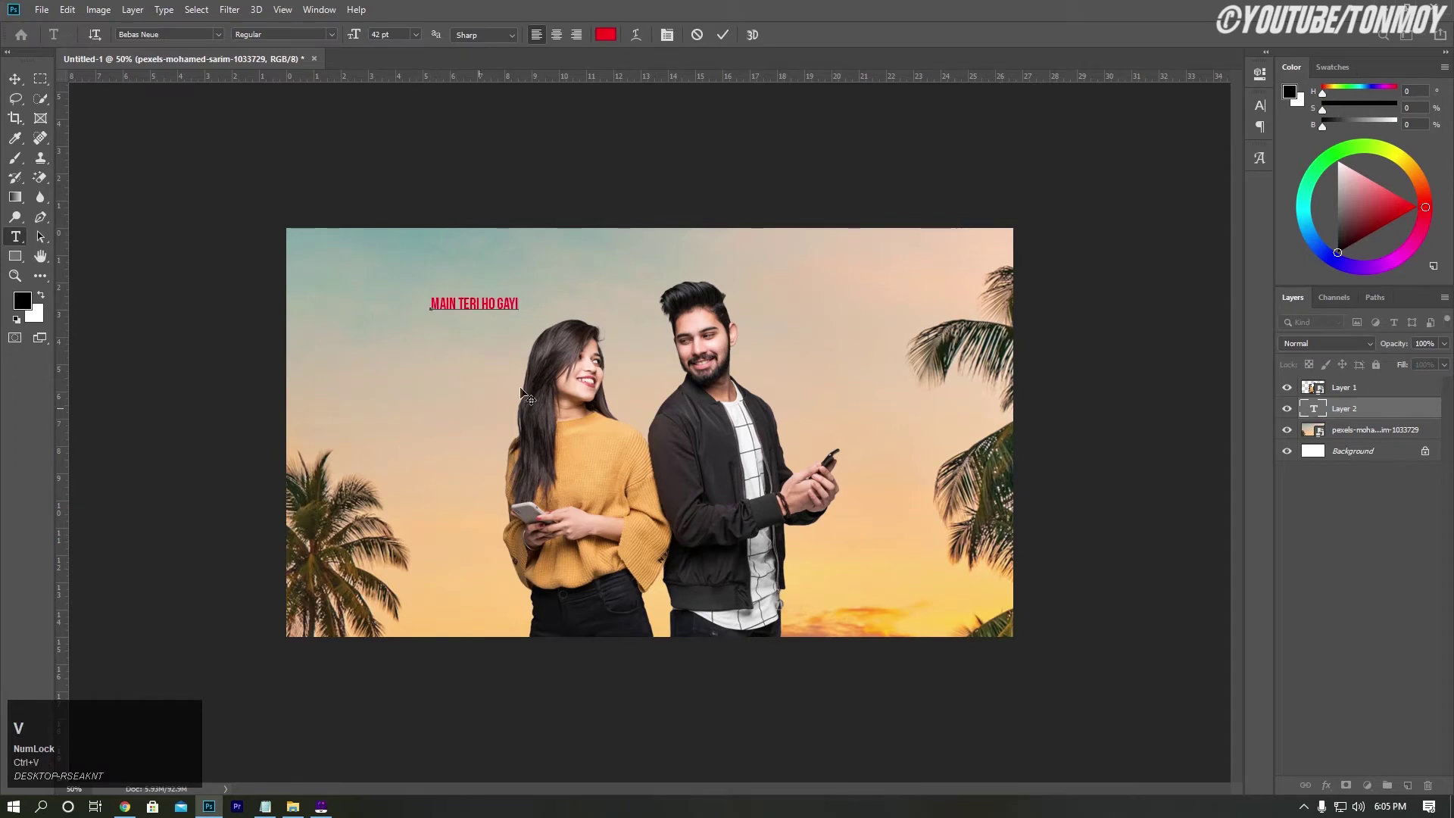
left_click(723, 36)
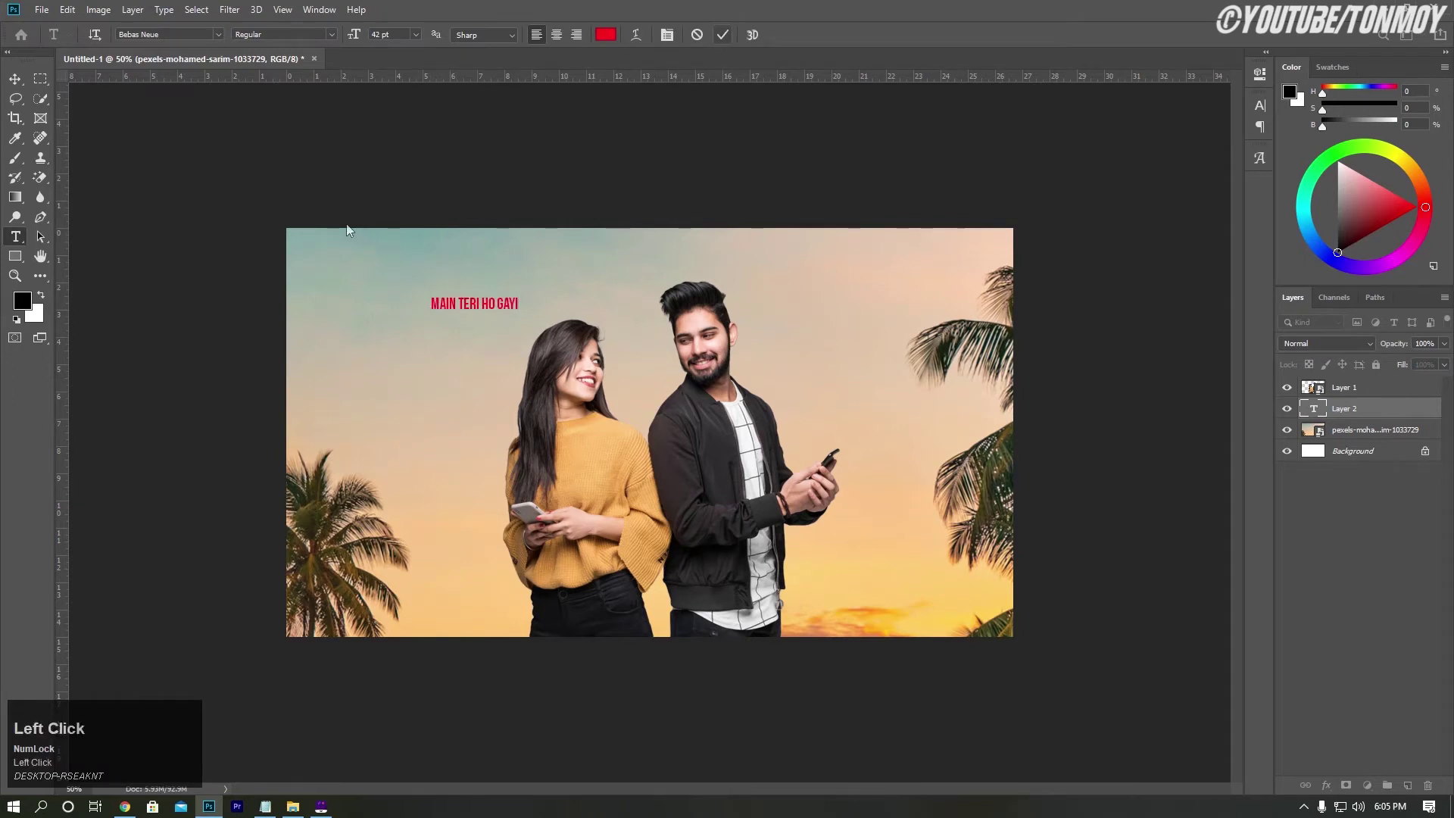
left_click(19, 86)
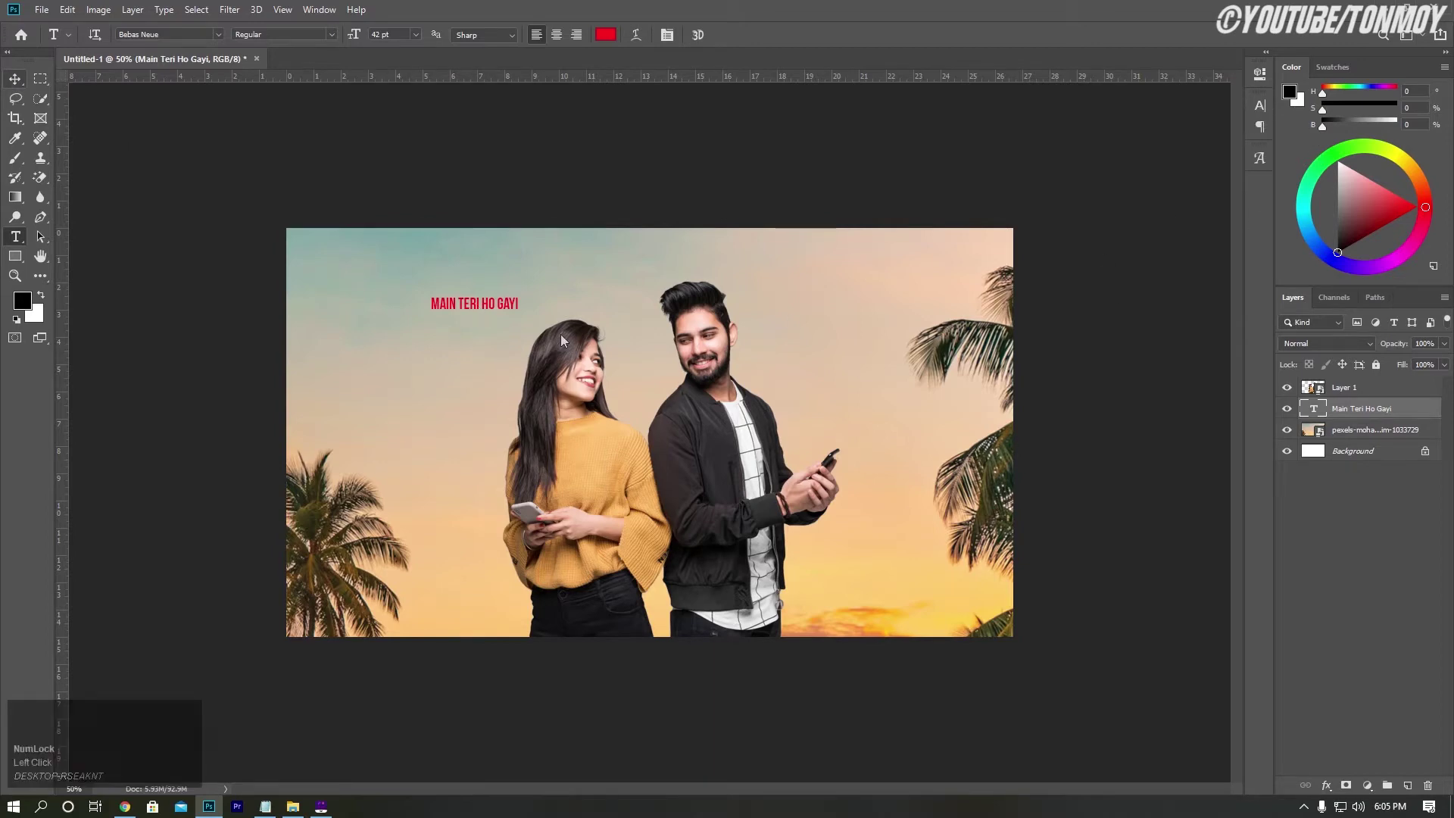
key("v")
Enlarge the "Main Teri Ho Gayi" title text to 162 pt
left_click(1260, 106)
left_click(1260, 106)
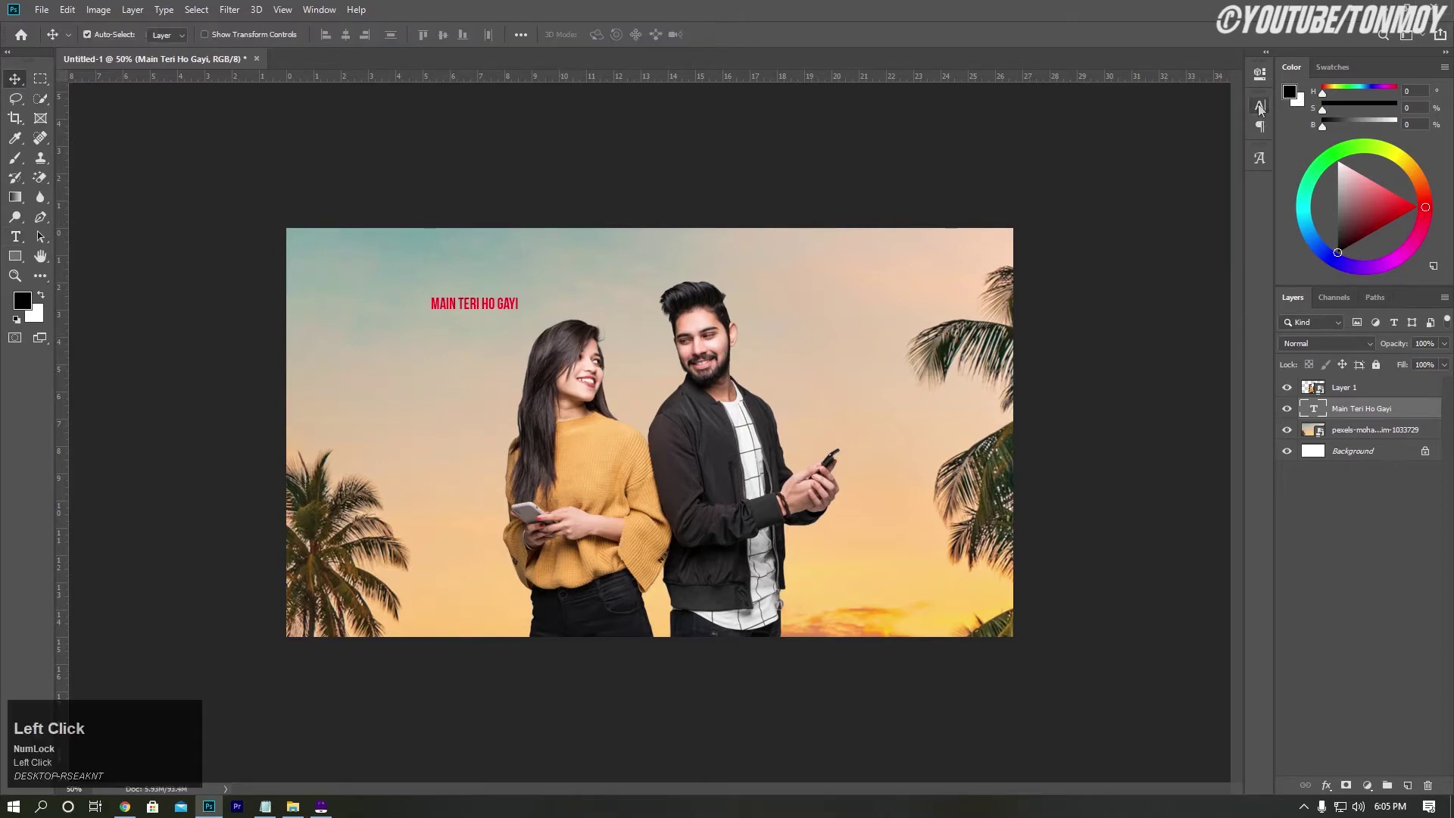
left_click(1260, 106)
left_click_drag(1089, 144, 1118, 149)
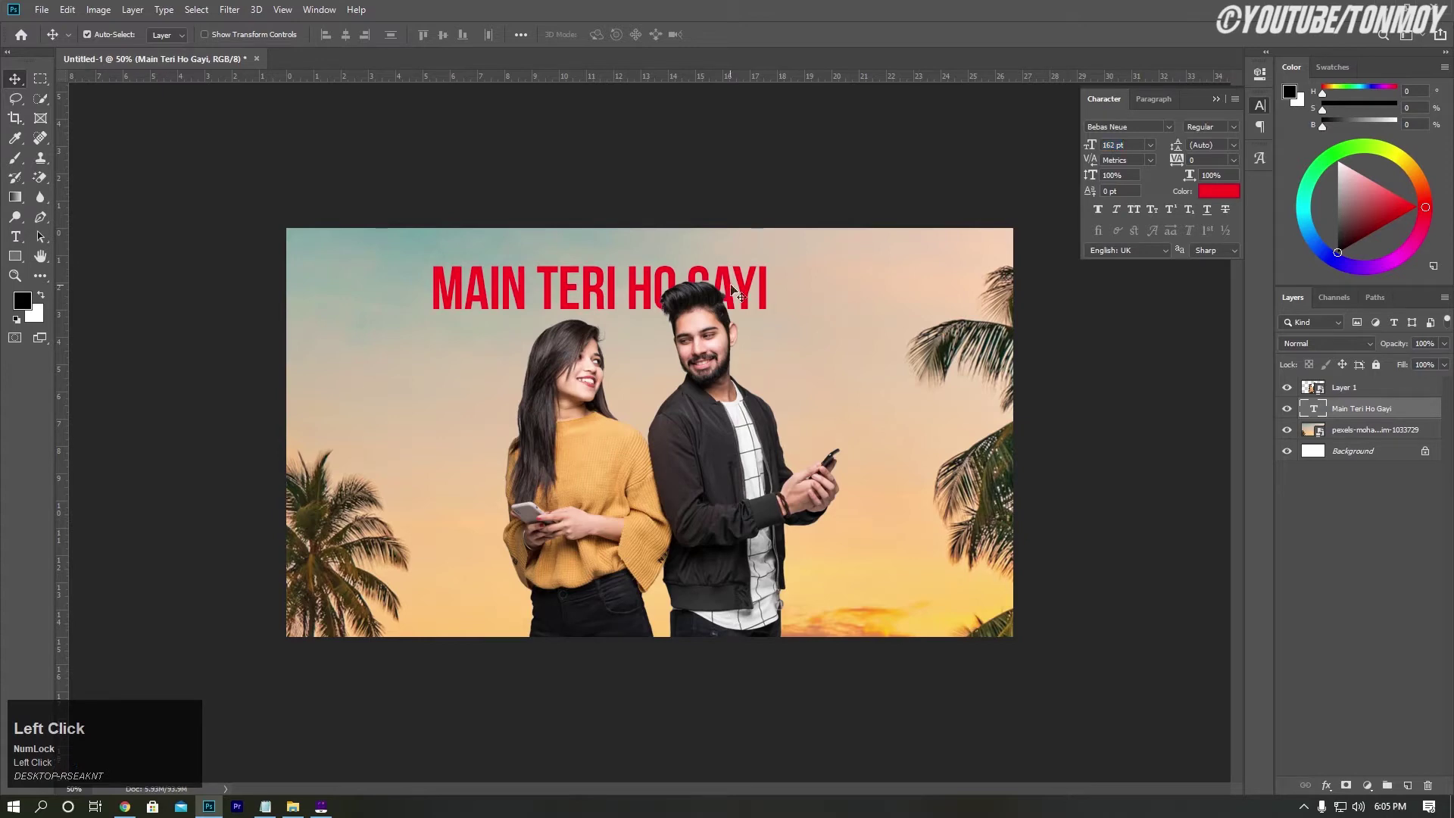
Bring the title layer above the couple layer and place the title across the couple's waists near the canvas's lower edge
left_click_drag(738, 297, 772, 497)
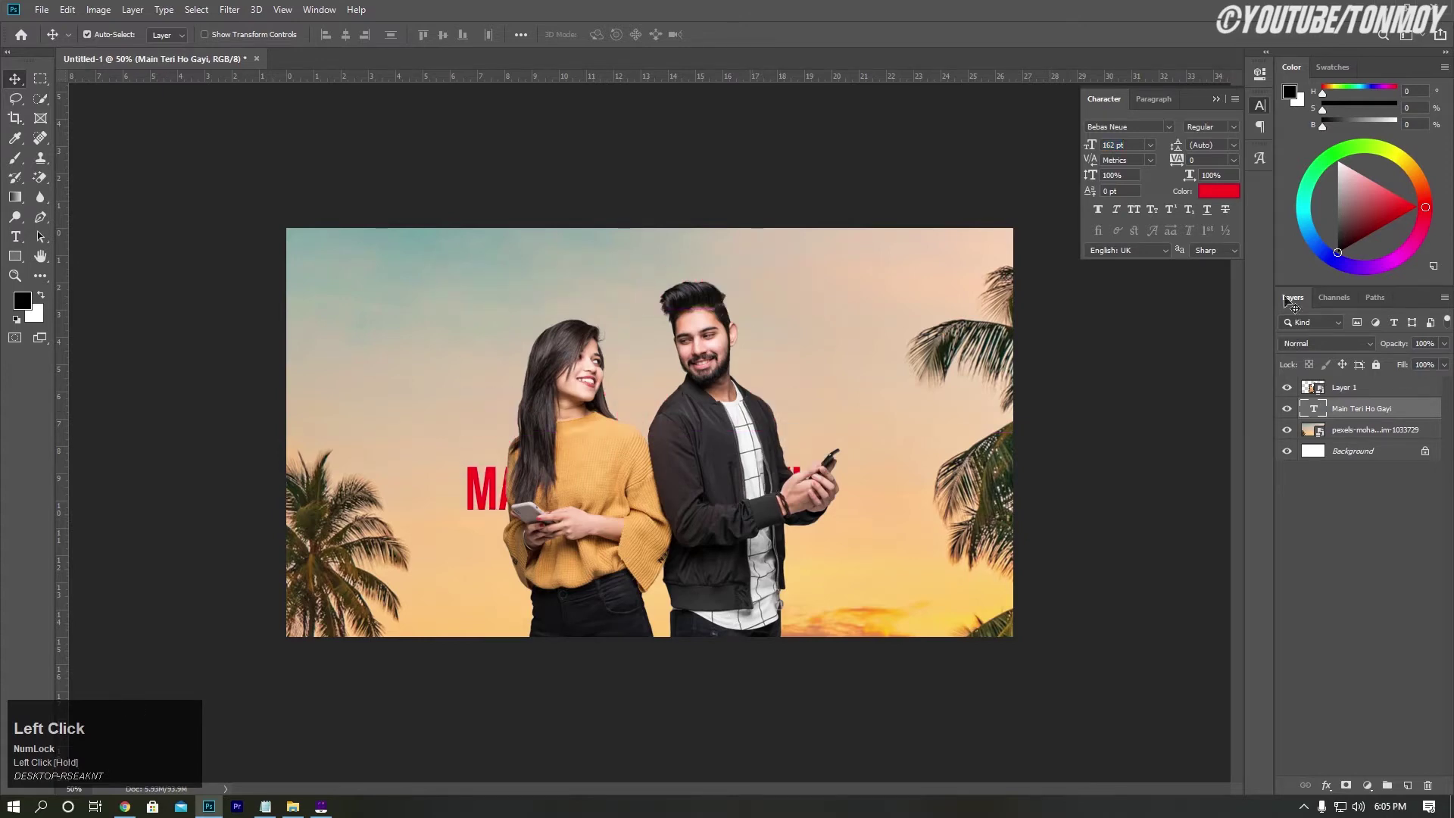
left_click(1217, 100)
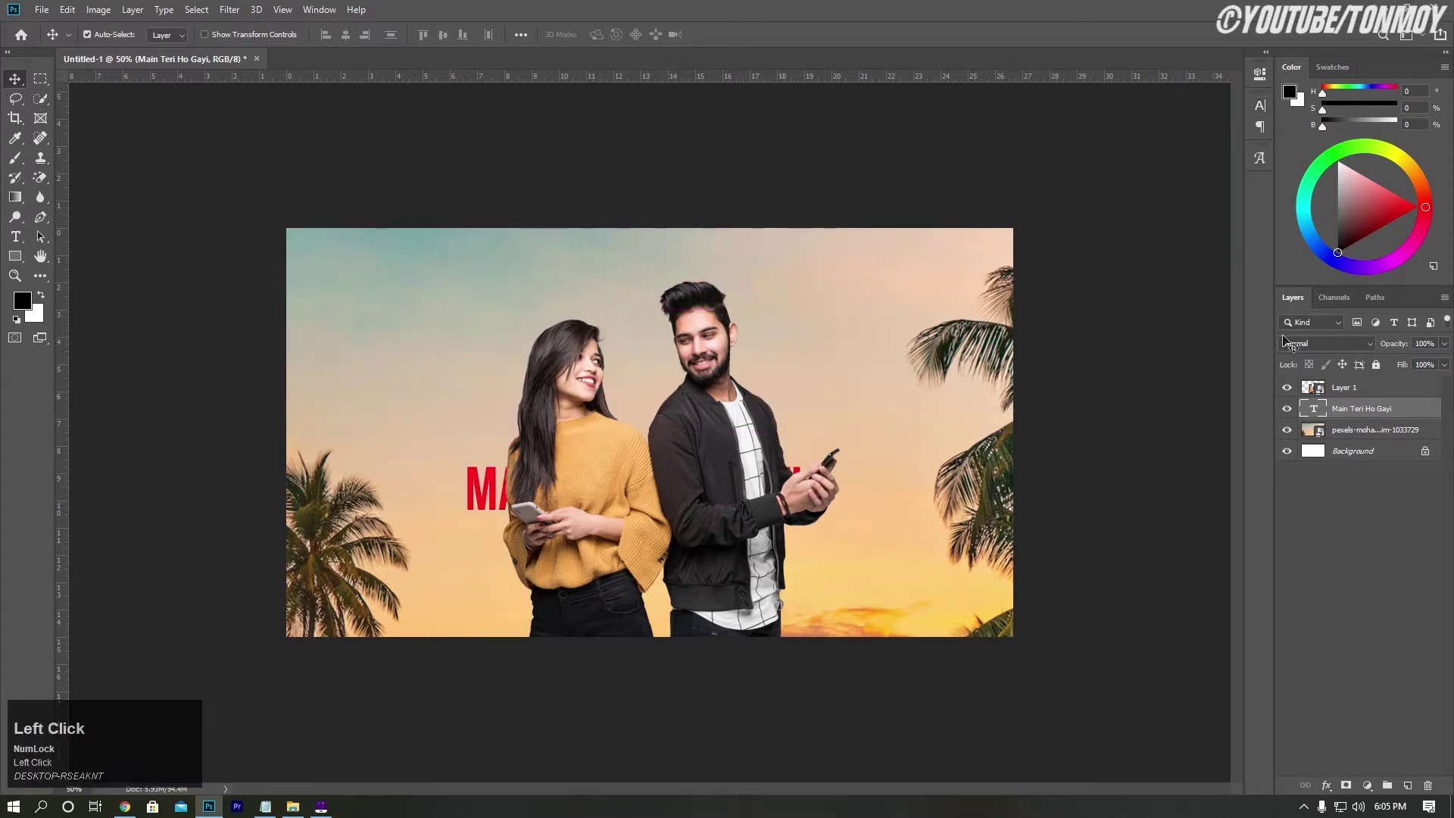
left_click_drag(1360, 412, 1353, 383)
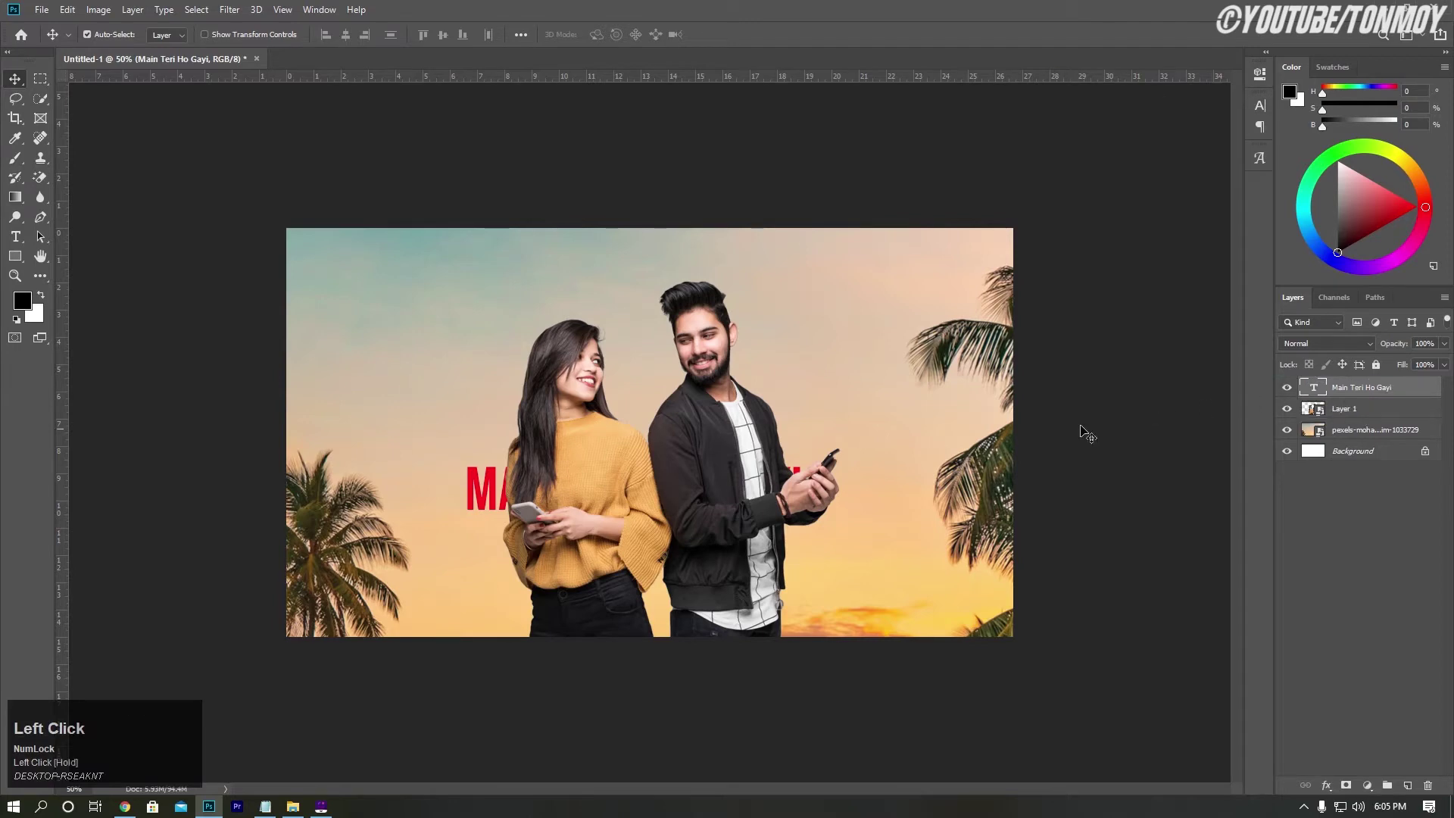
left_click_drag(745, 492, 780, 584)
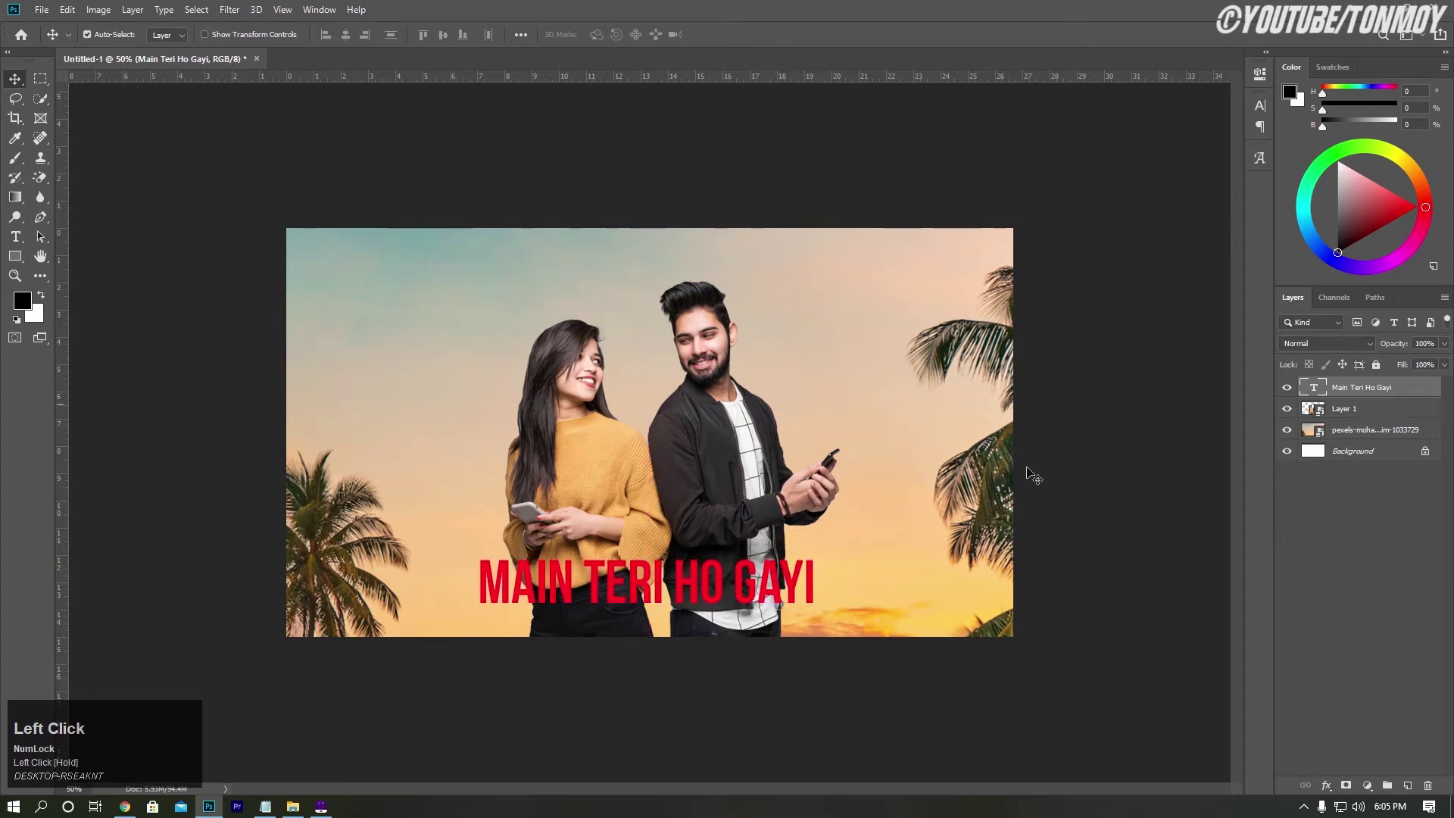
Browse the font list and change the title's font to Bafora Demo
left_click(1255, 114)
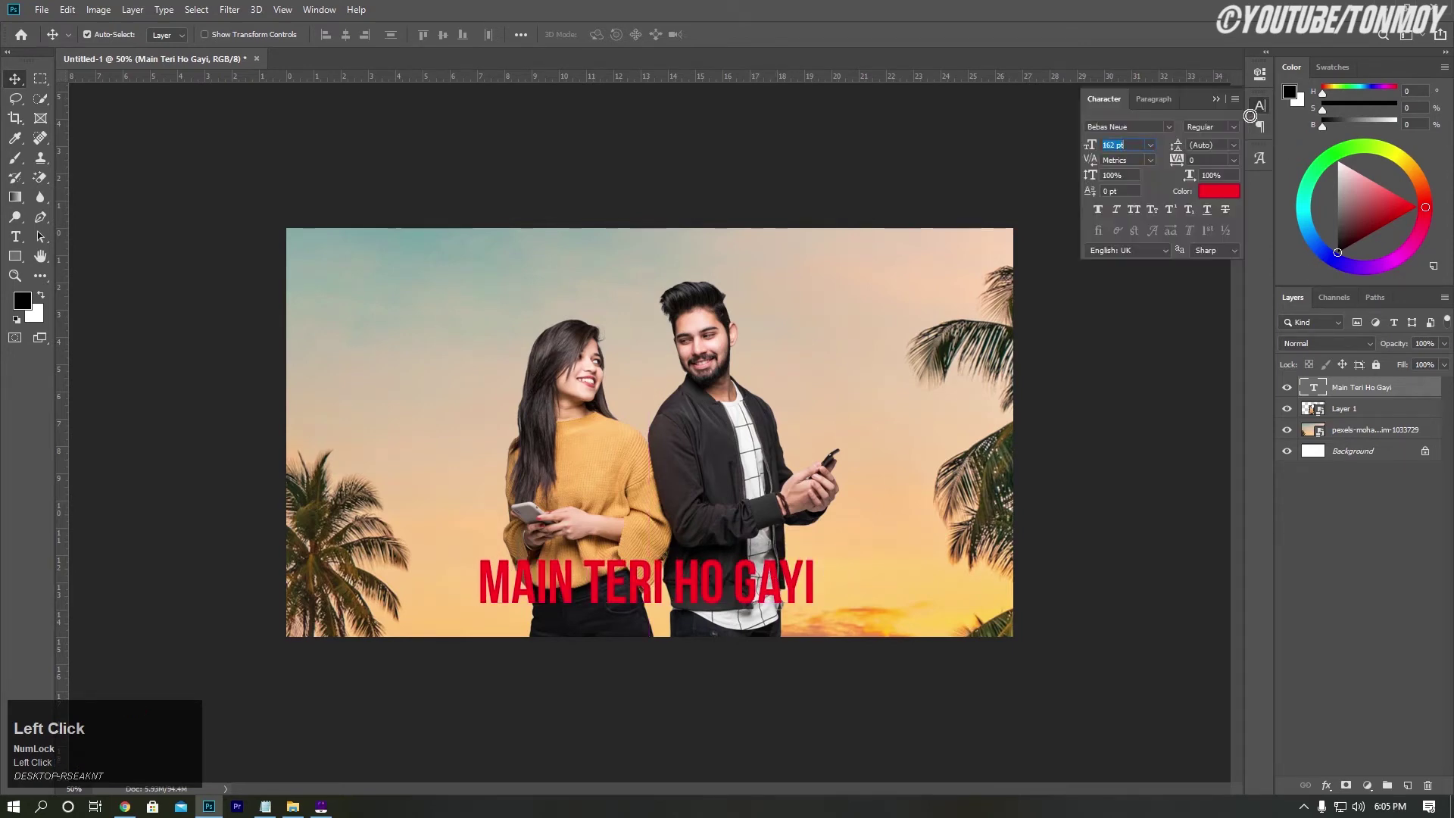
left_click(1169, 128)
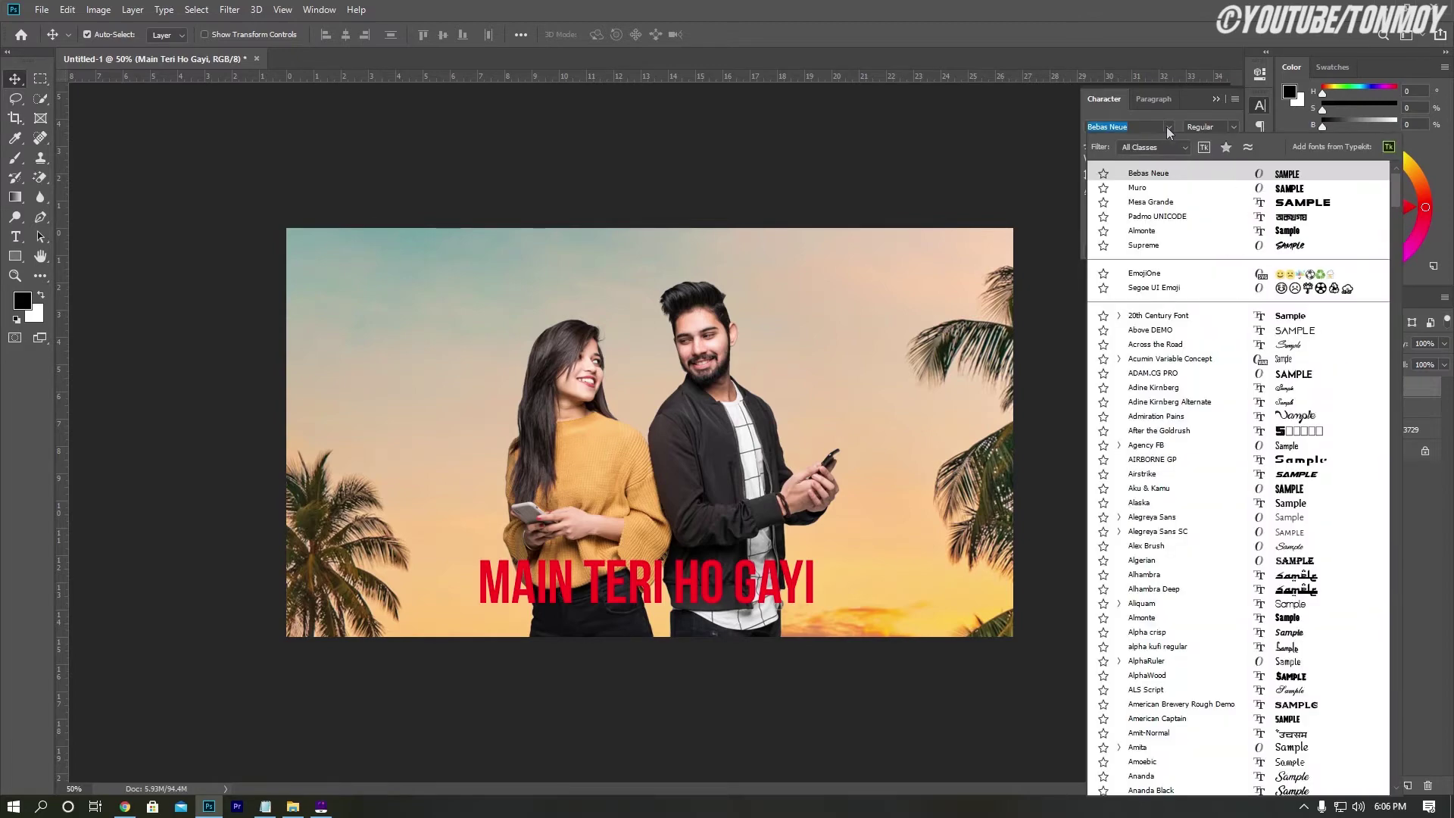
scroll(1185, 583, "down", 3)
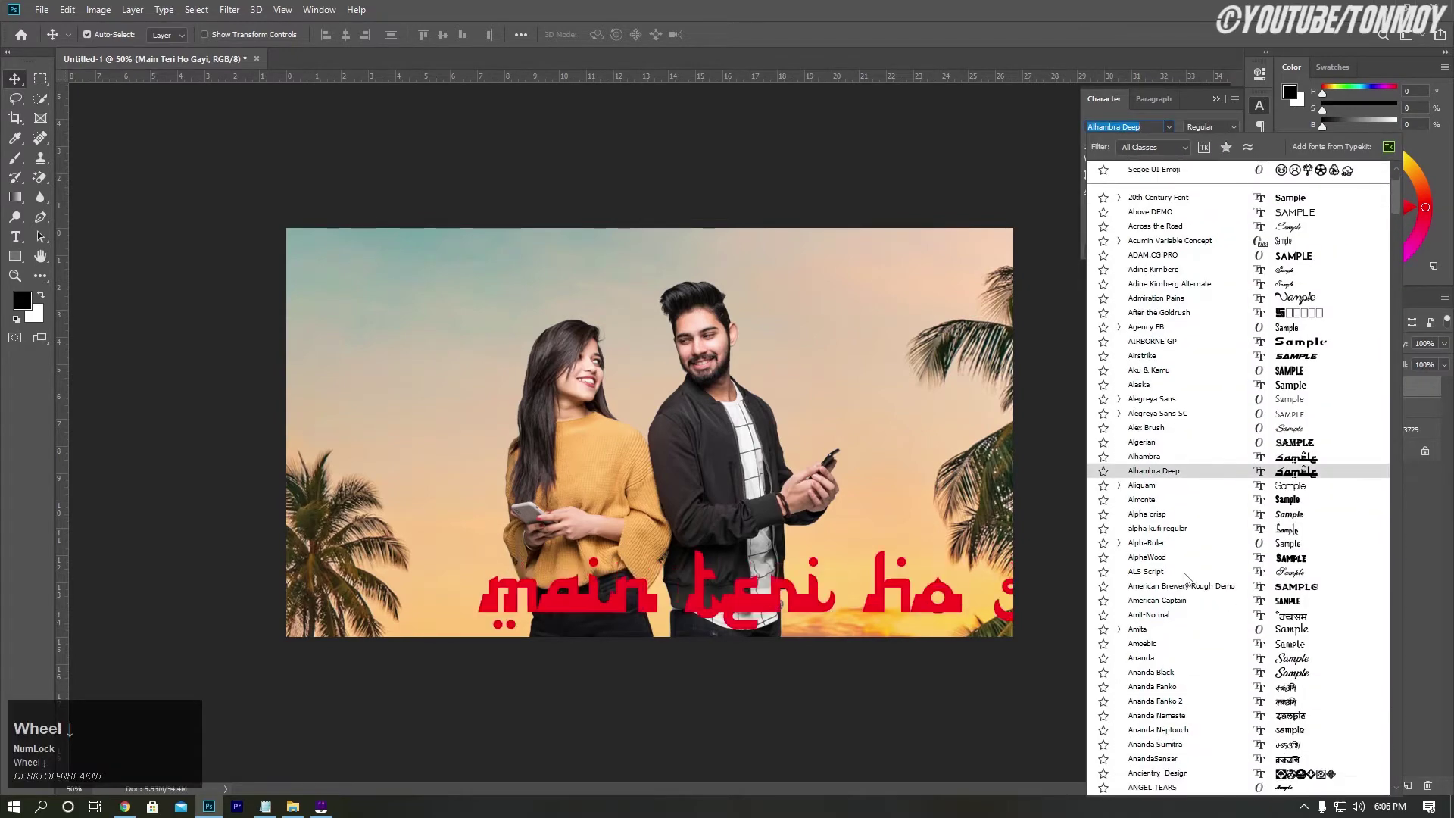
scroll(1186, 578, "down", 2)
scroll(1189, 580, "down", 2)
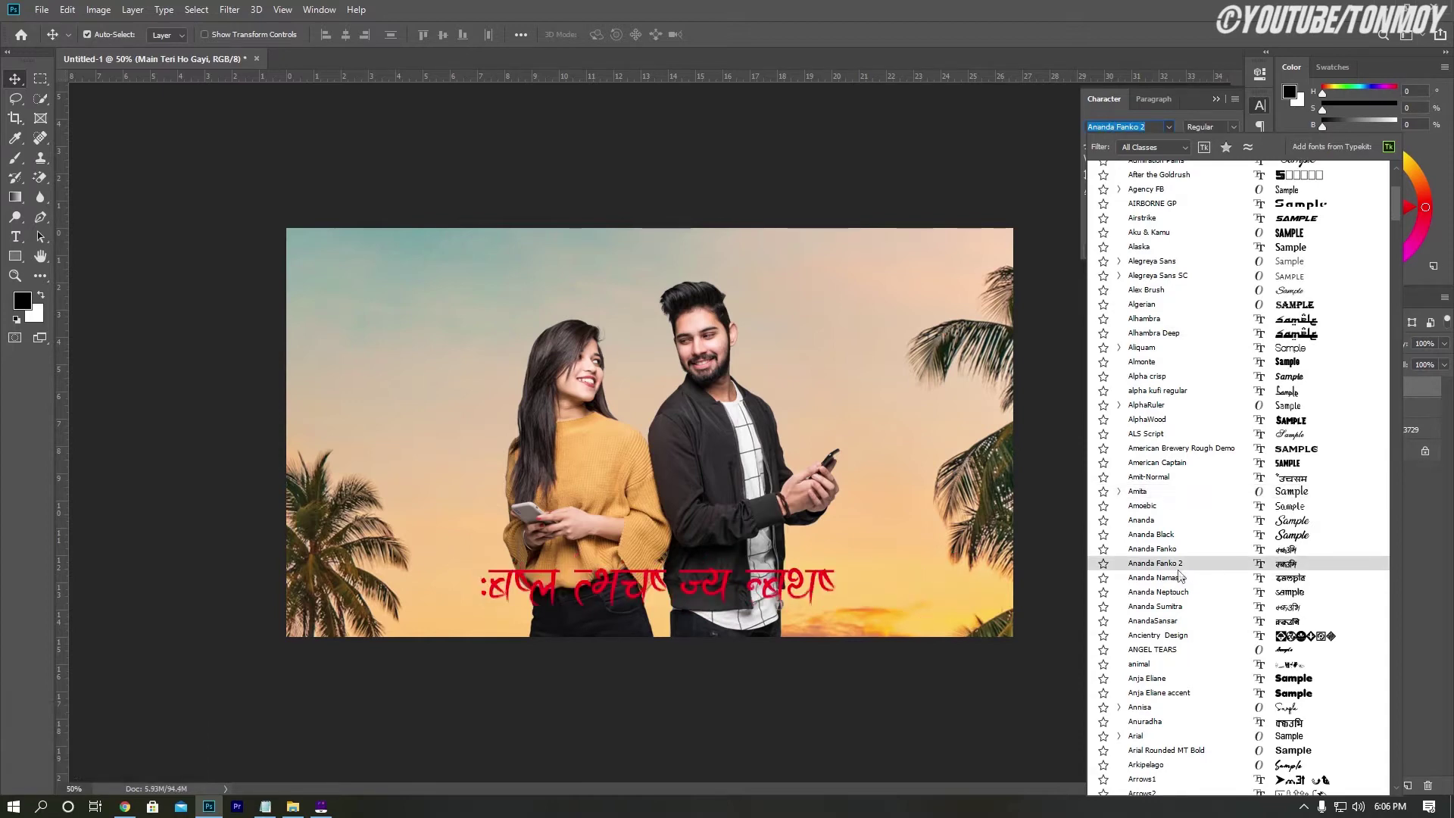
scroll(1179, 576, "down", 2)
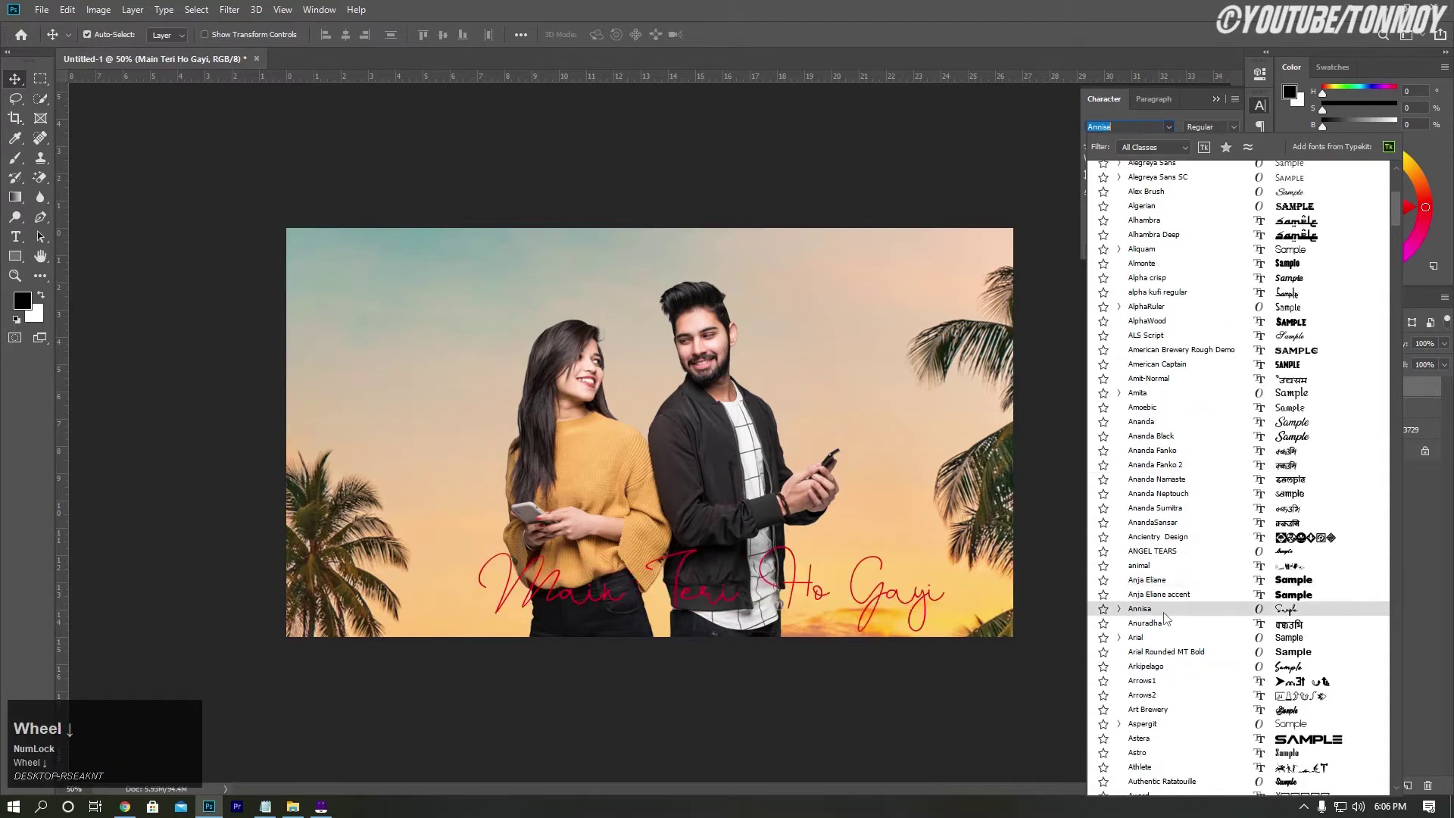
scroll(1167, 615, "down", 2)
scroll(1167, 616, "down", 2)
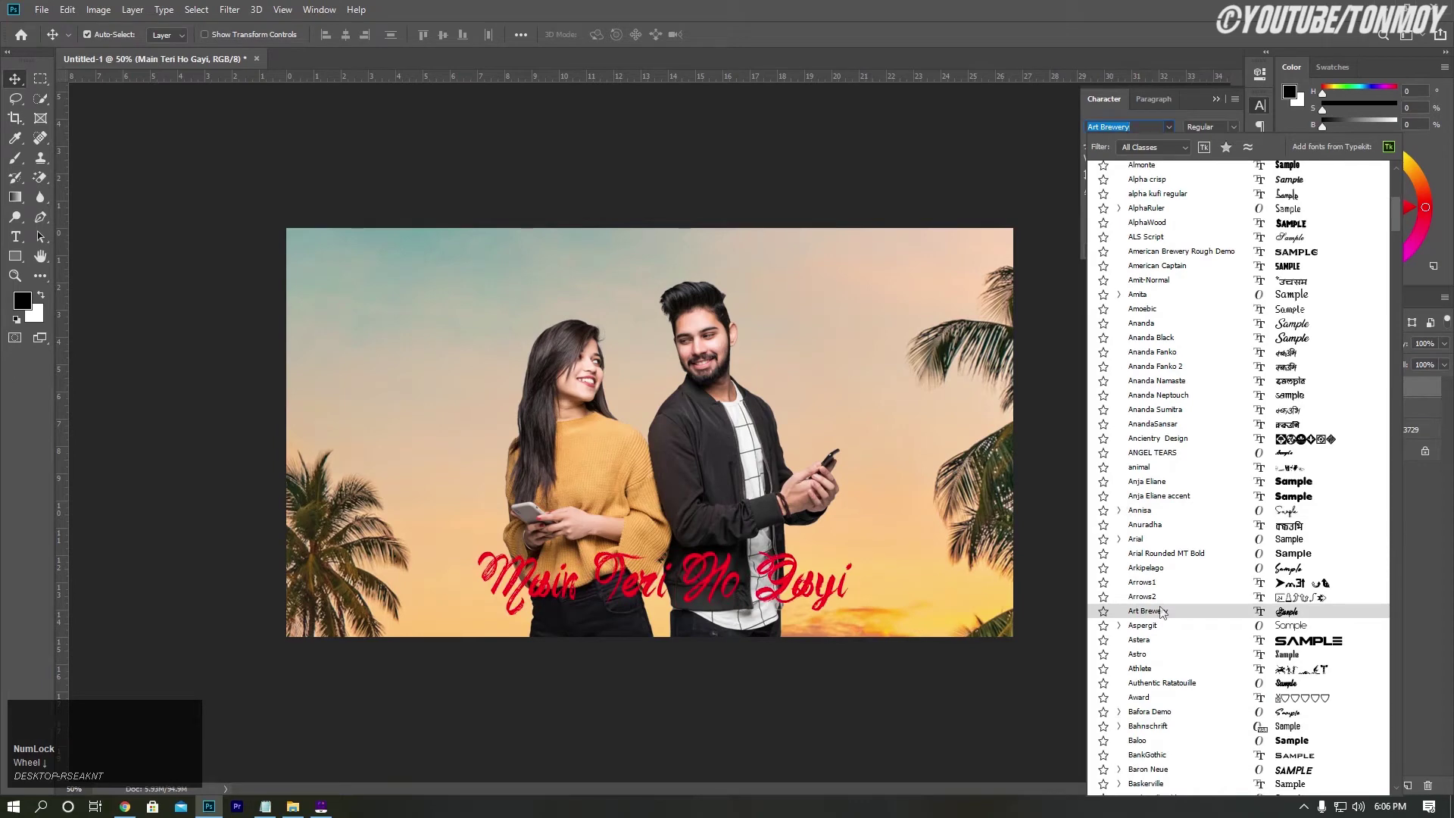
scroll(1162, 612, "down", 4)
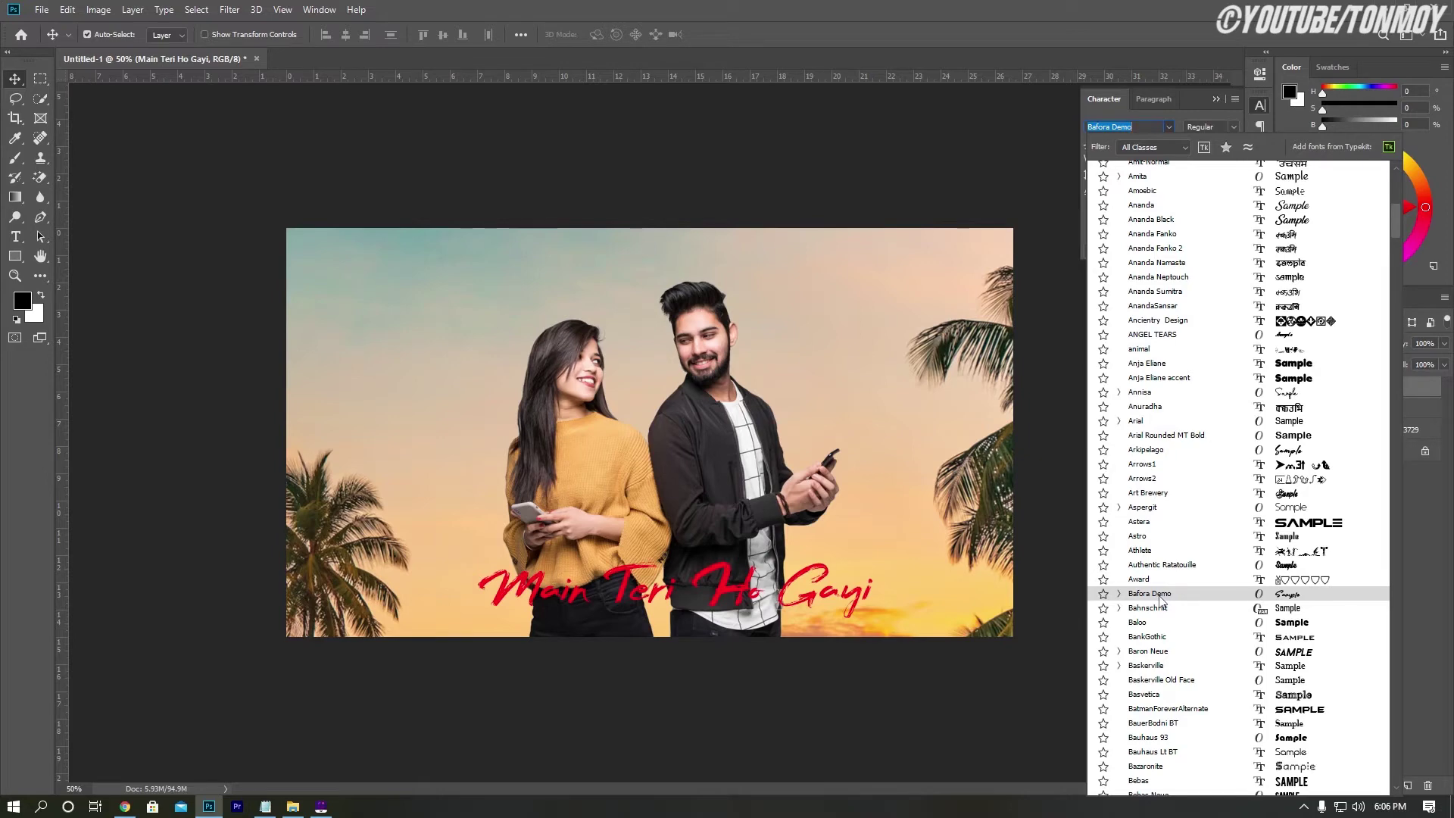
left_click(1162, 595)
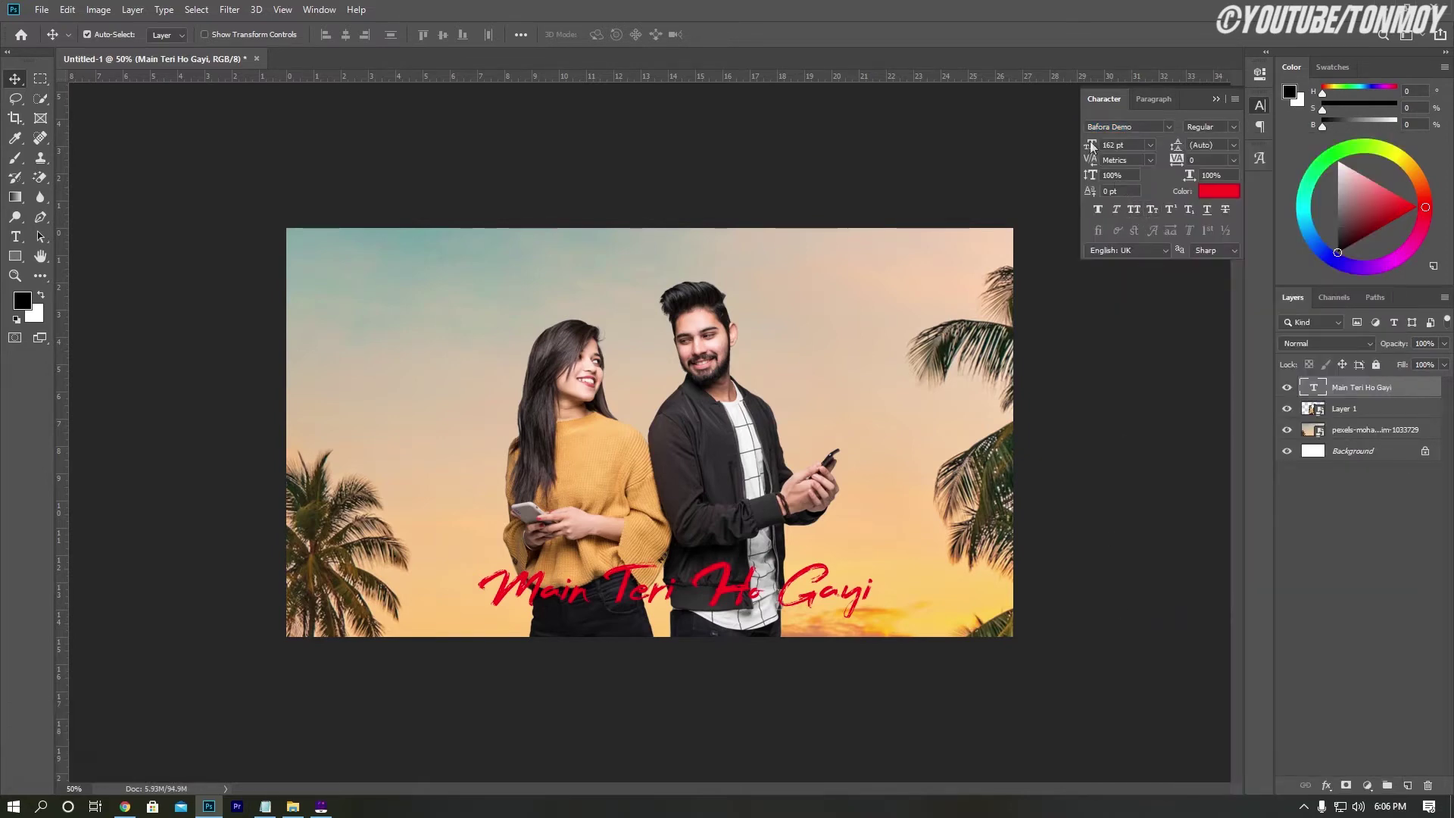
Increase the title's size to 169 pt and shift it slightly left across the couple
left_click_drag(1091, 148, 1098, 141)
left_click(1216, 99)
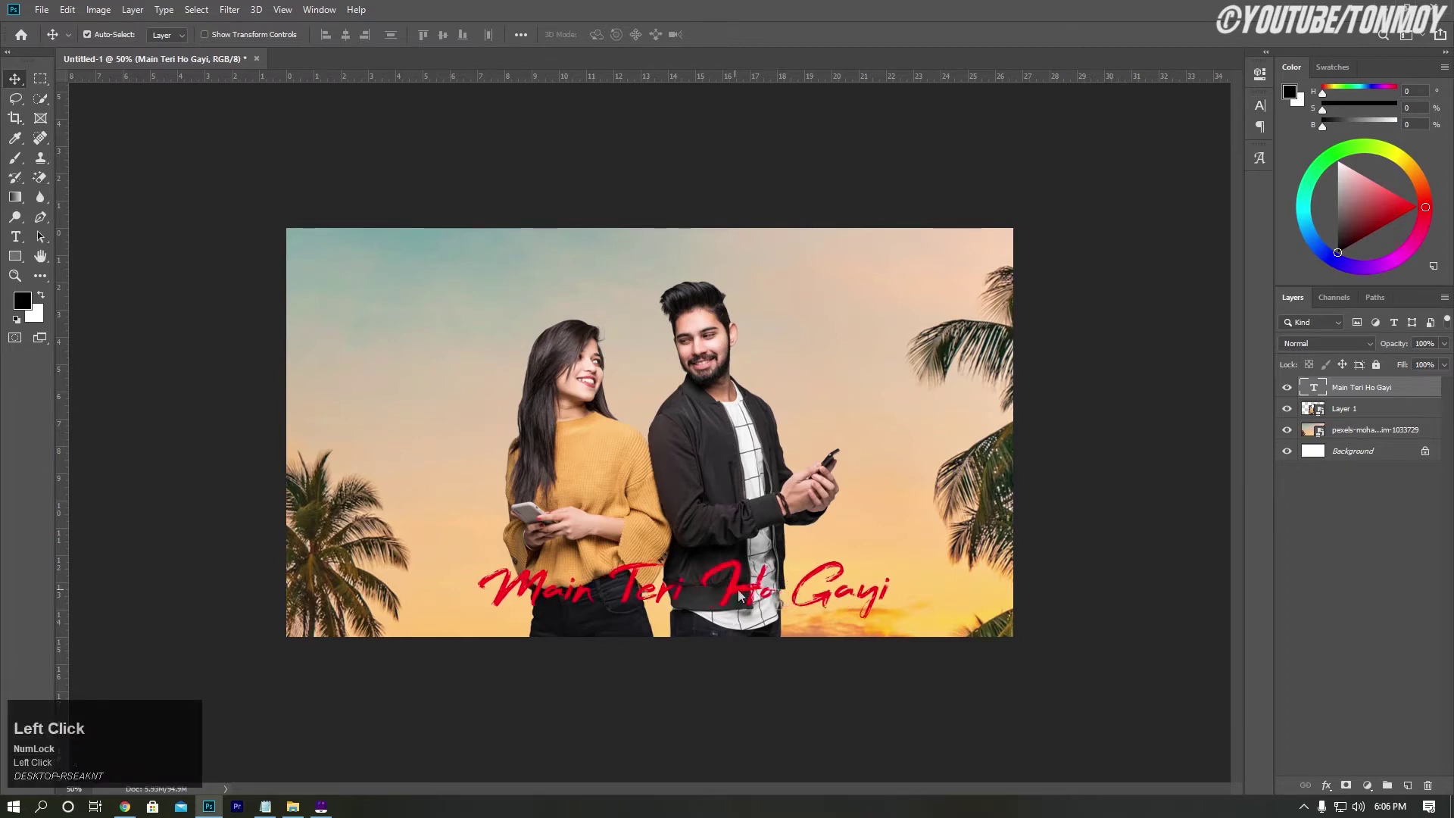
left_click_drag(739, 595, 758, 625)
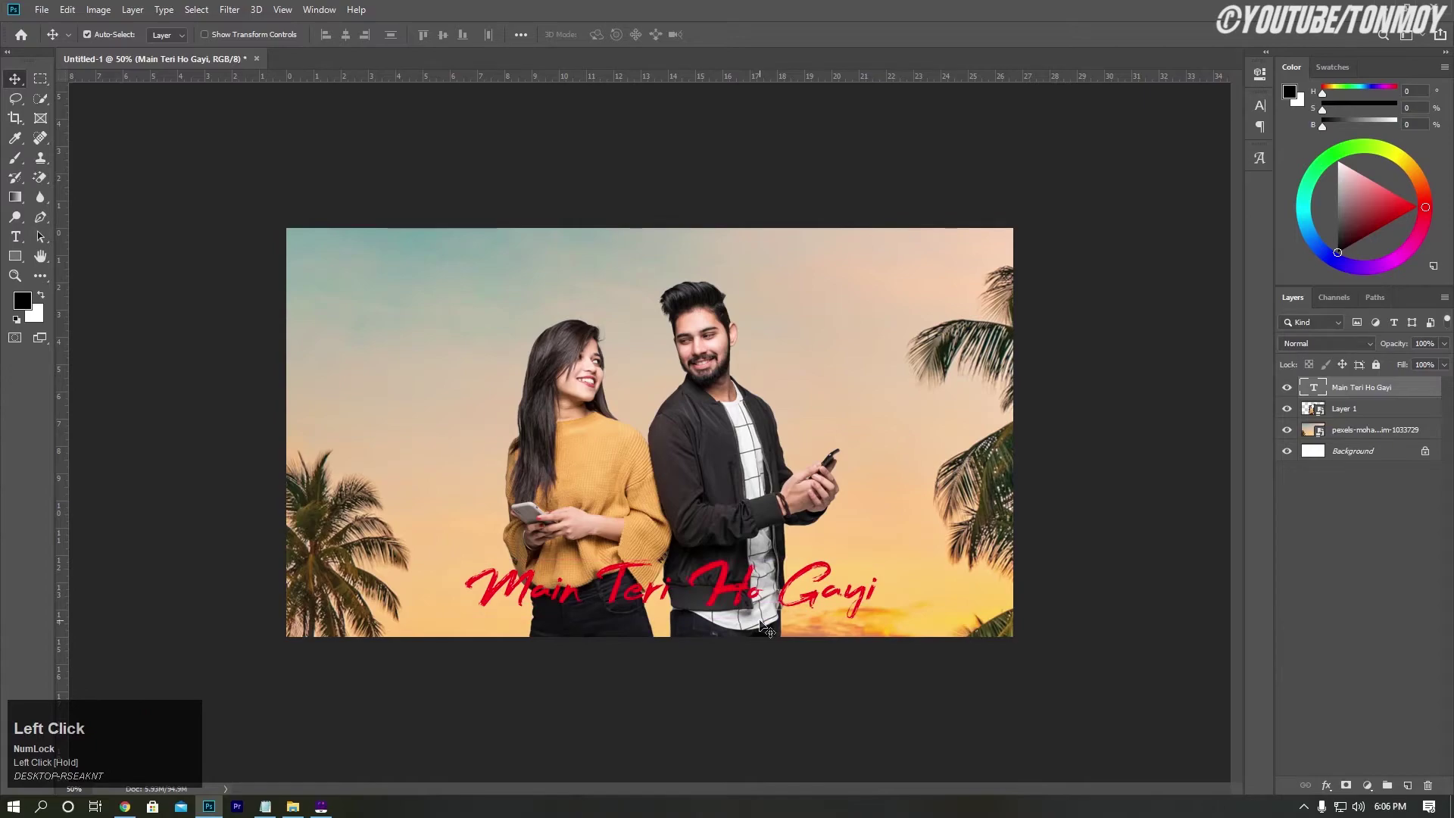
Place the green cracked-wall photo between the palm photo and the couple, and enlarge it to cover the whole canvas
left_click(400, 484)
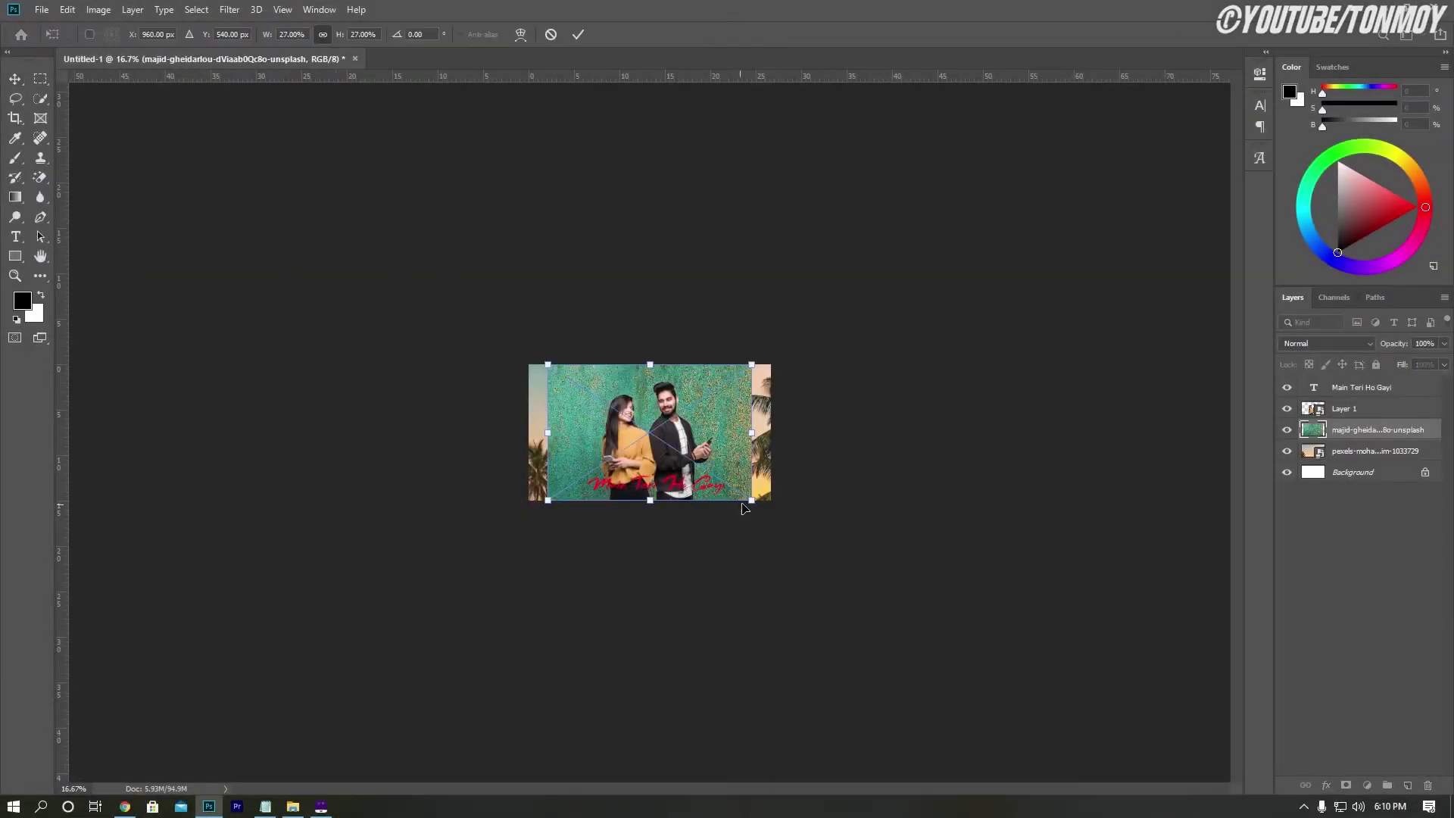
left_click_drag(745, 500, 783, 520)
left_click_drag(546, 359, 504, 358)
left_click(576, 35)
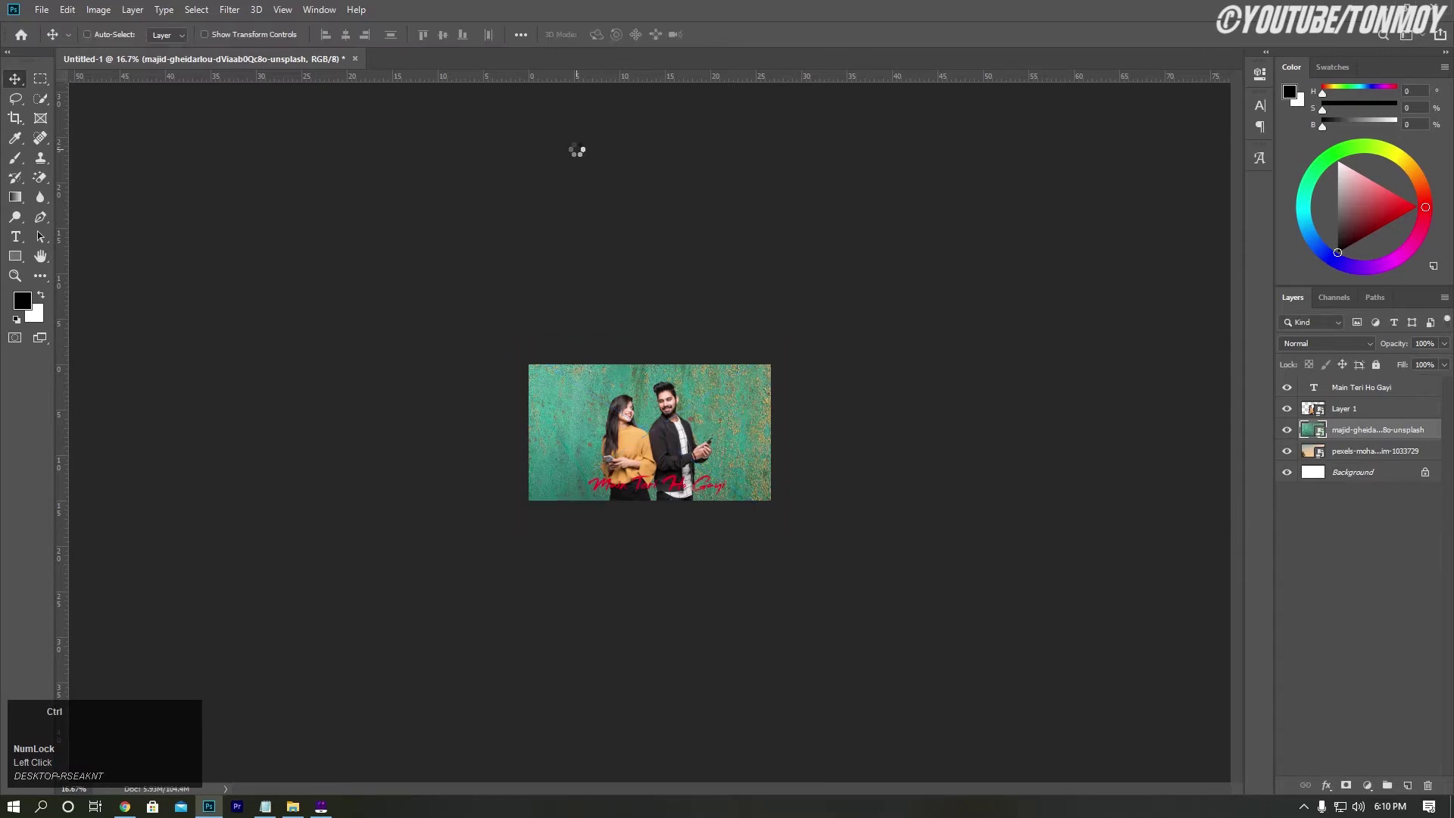
Hide the palm sunset photo layer beneath the green wall photo
key("ctrl+0")
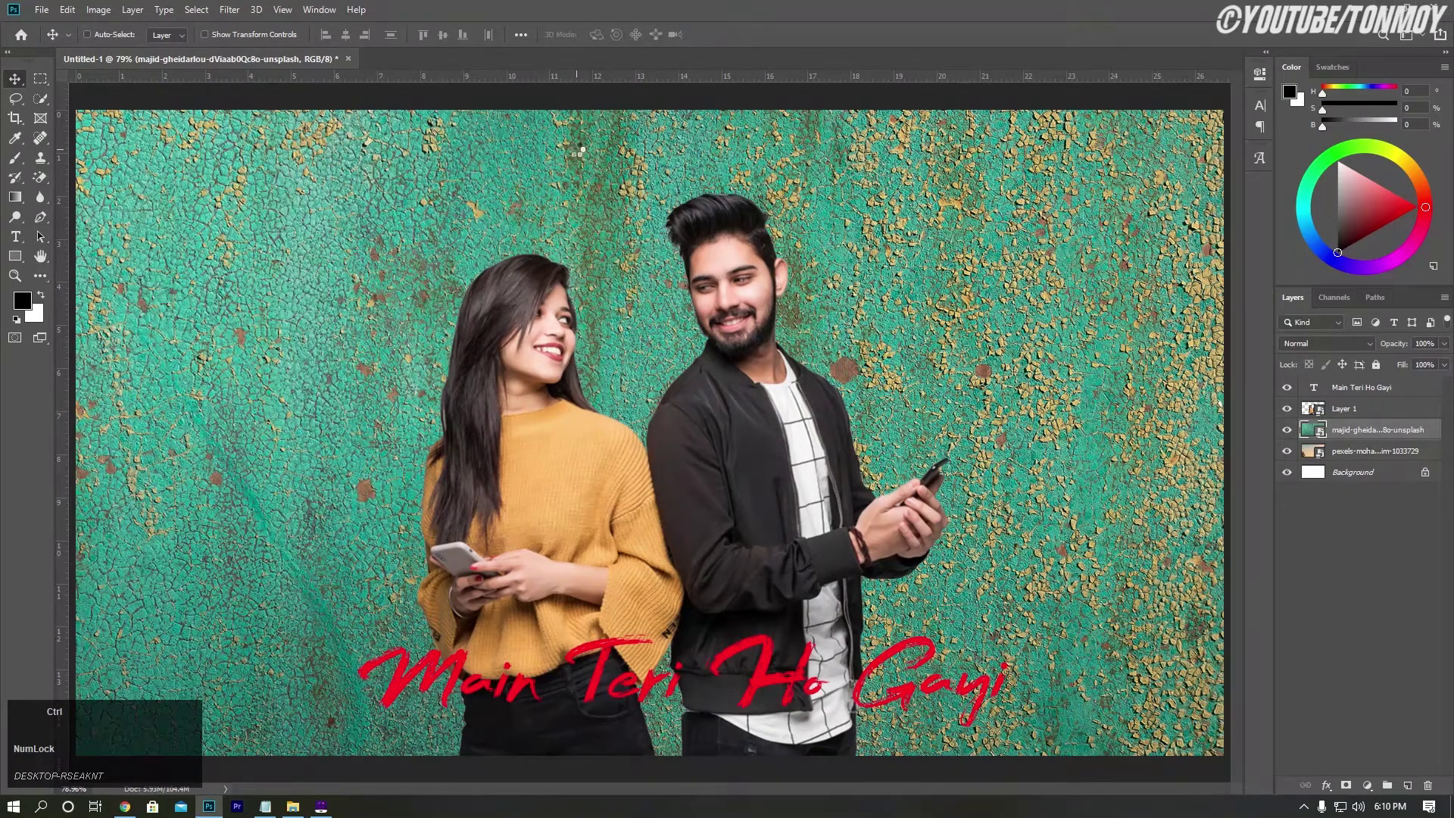
key("ctrl+minus")
key("ctrl+minus")
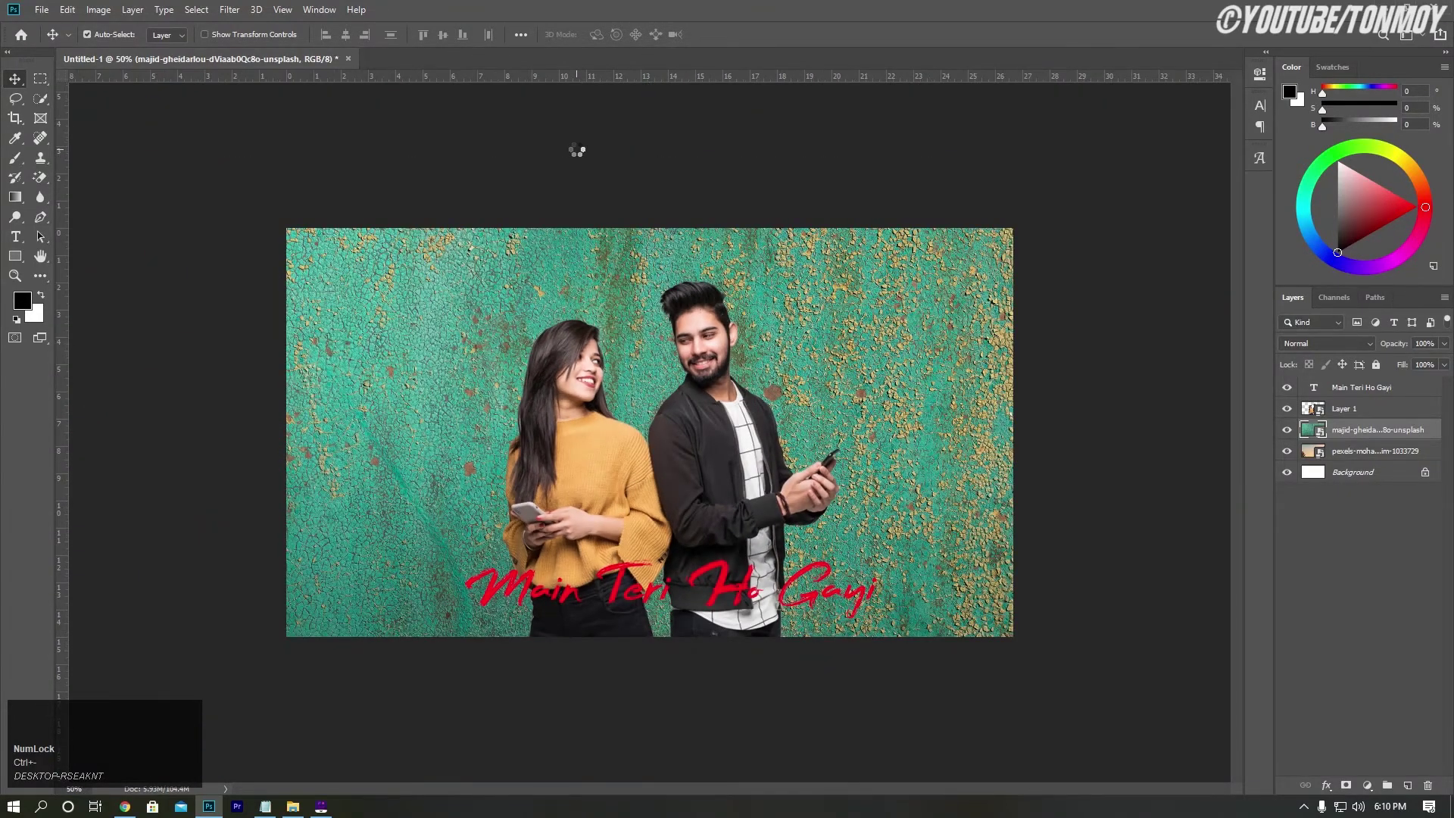
left_click(1287, 451)
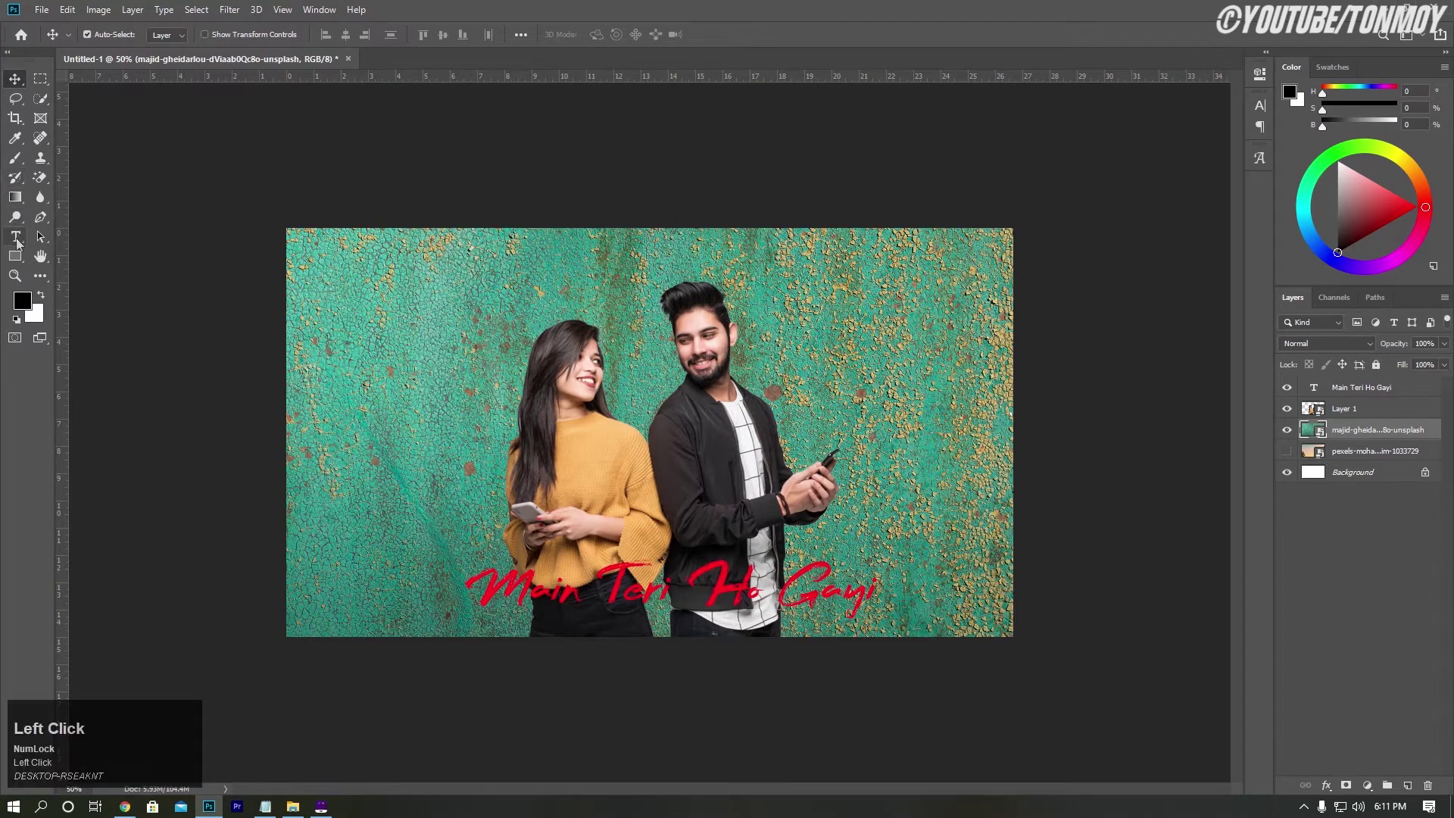
Add a text layer reading "HD VIDEO" in the lower-left area of the canvas
left_click(16, 238)
left_click(315, 610)
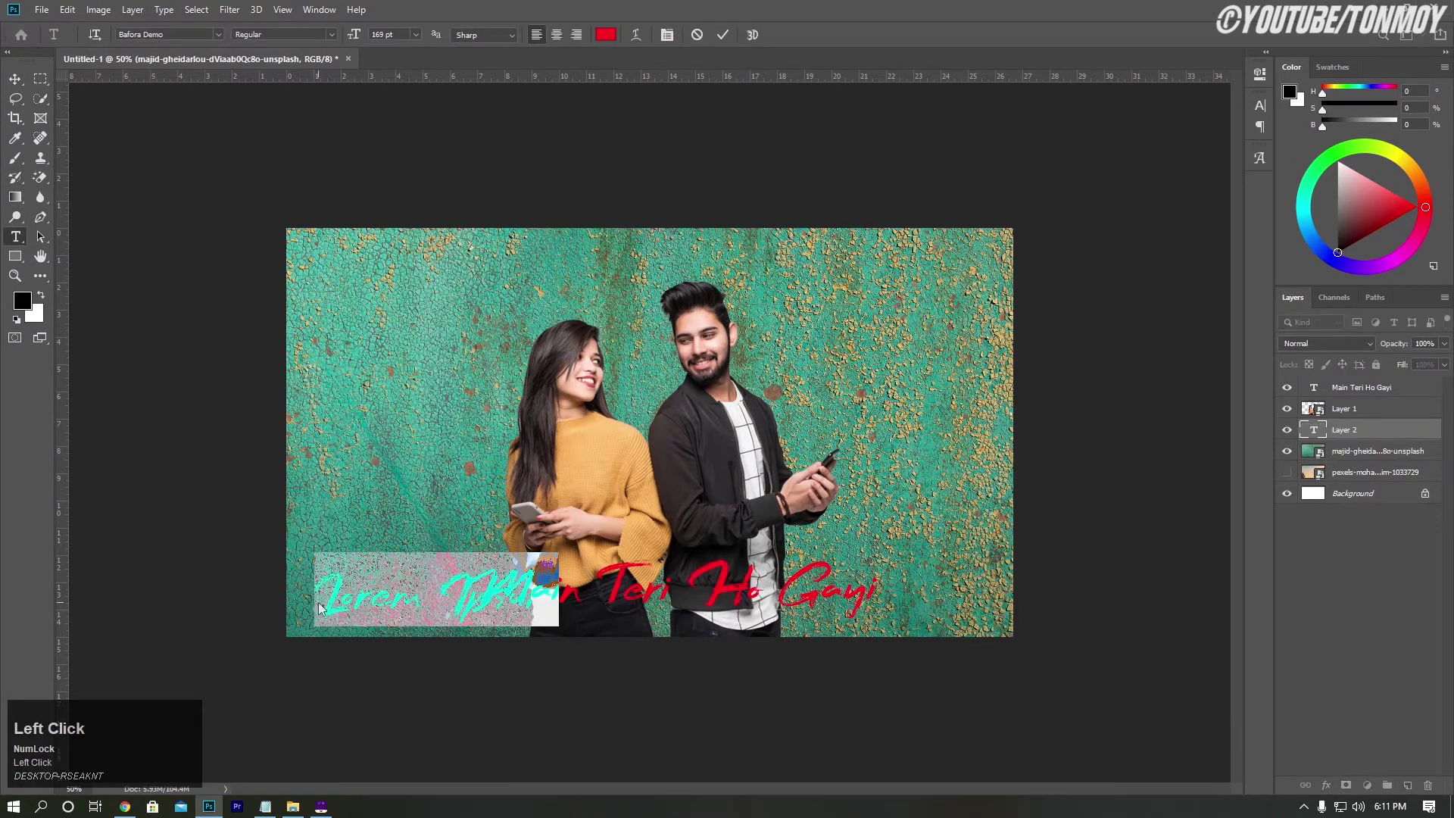
type("HD VIDEO")
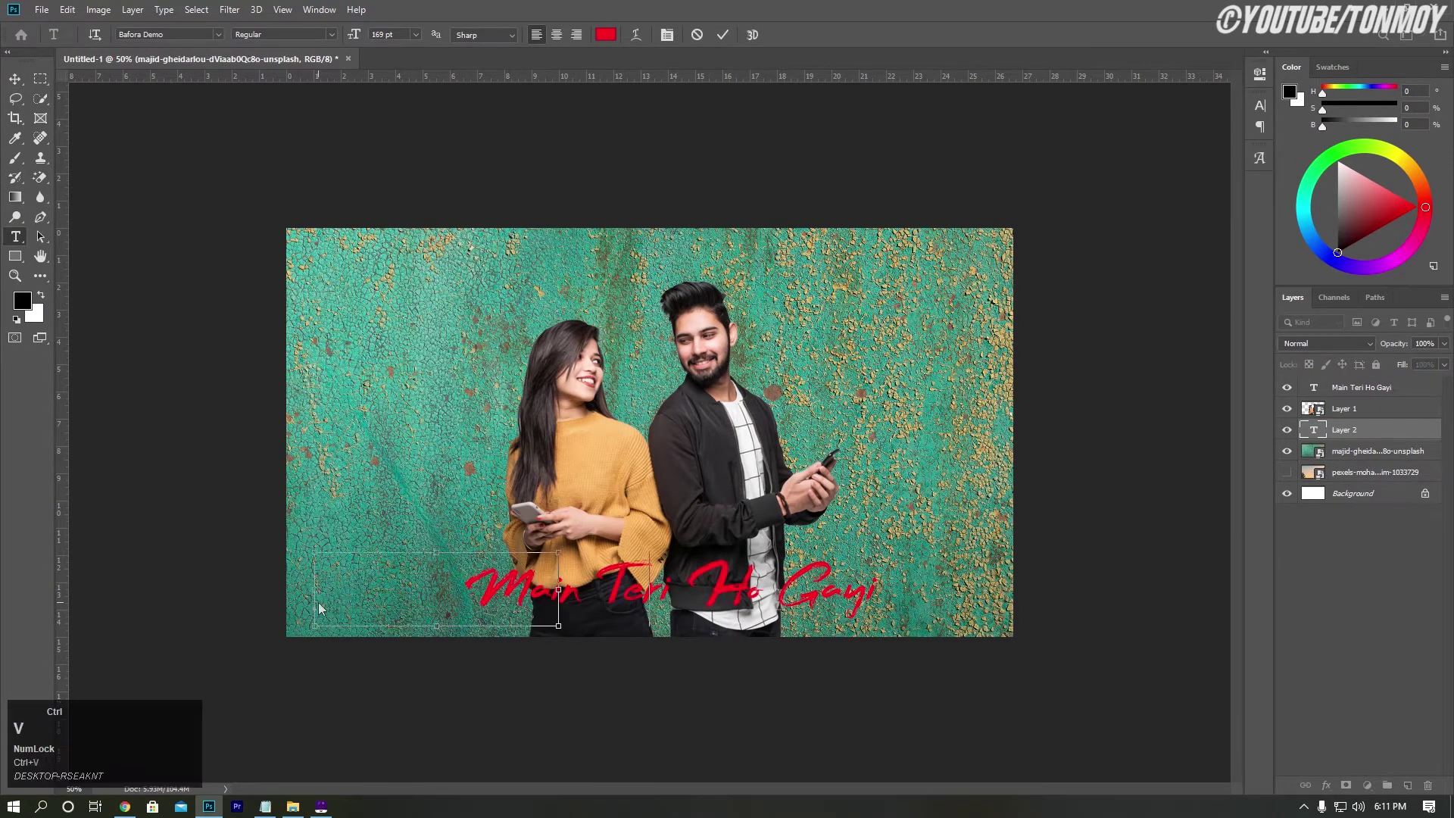
left_click(727, 31)
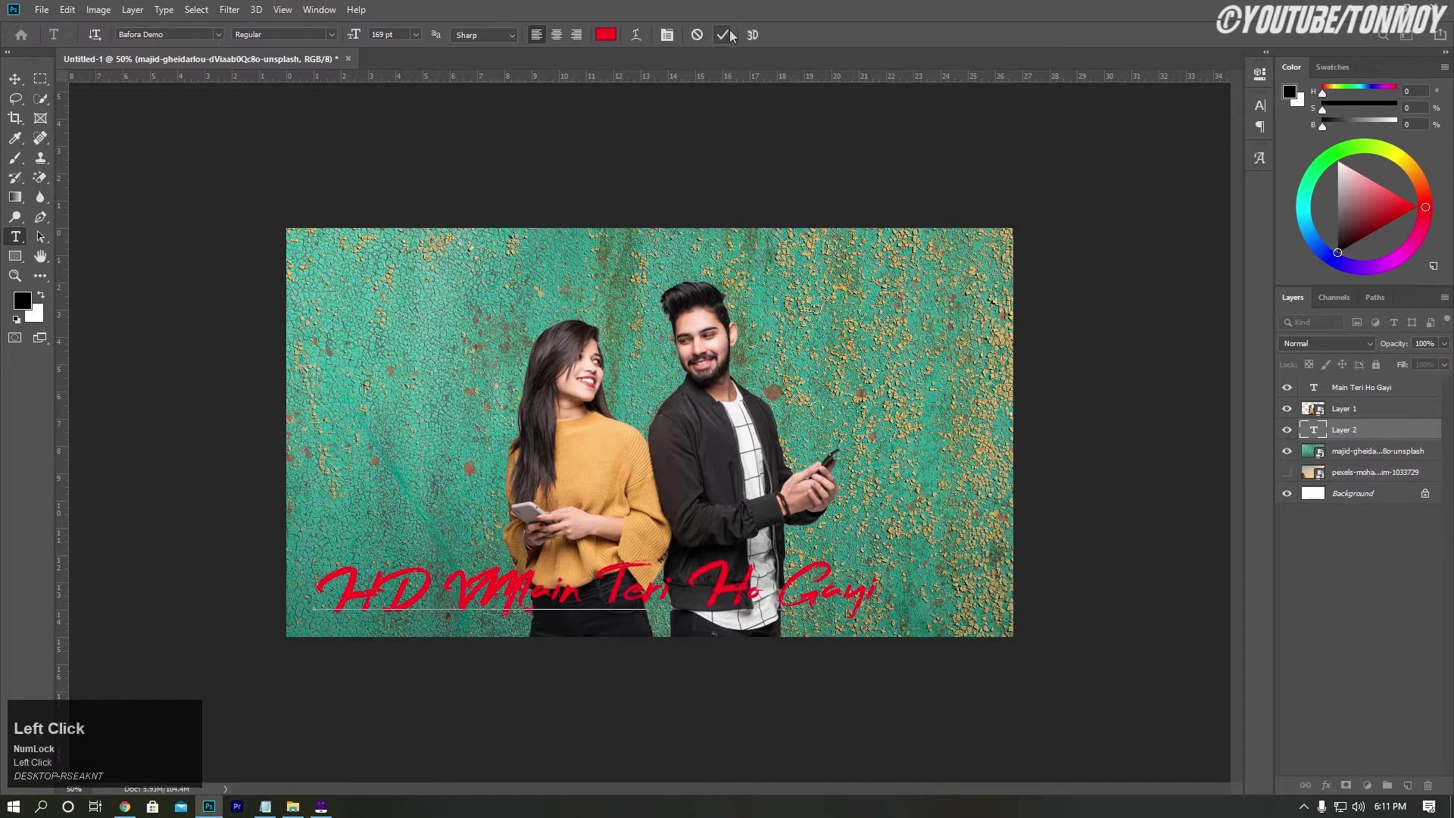
Change the font of the "HD VIDEO" text to Bebas Neue
left_click(1258, 100)
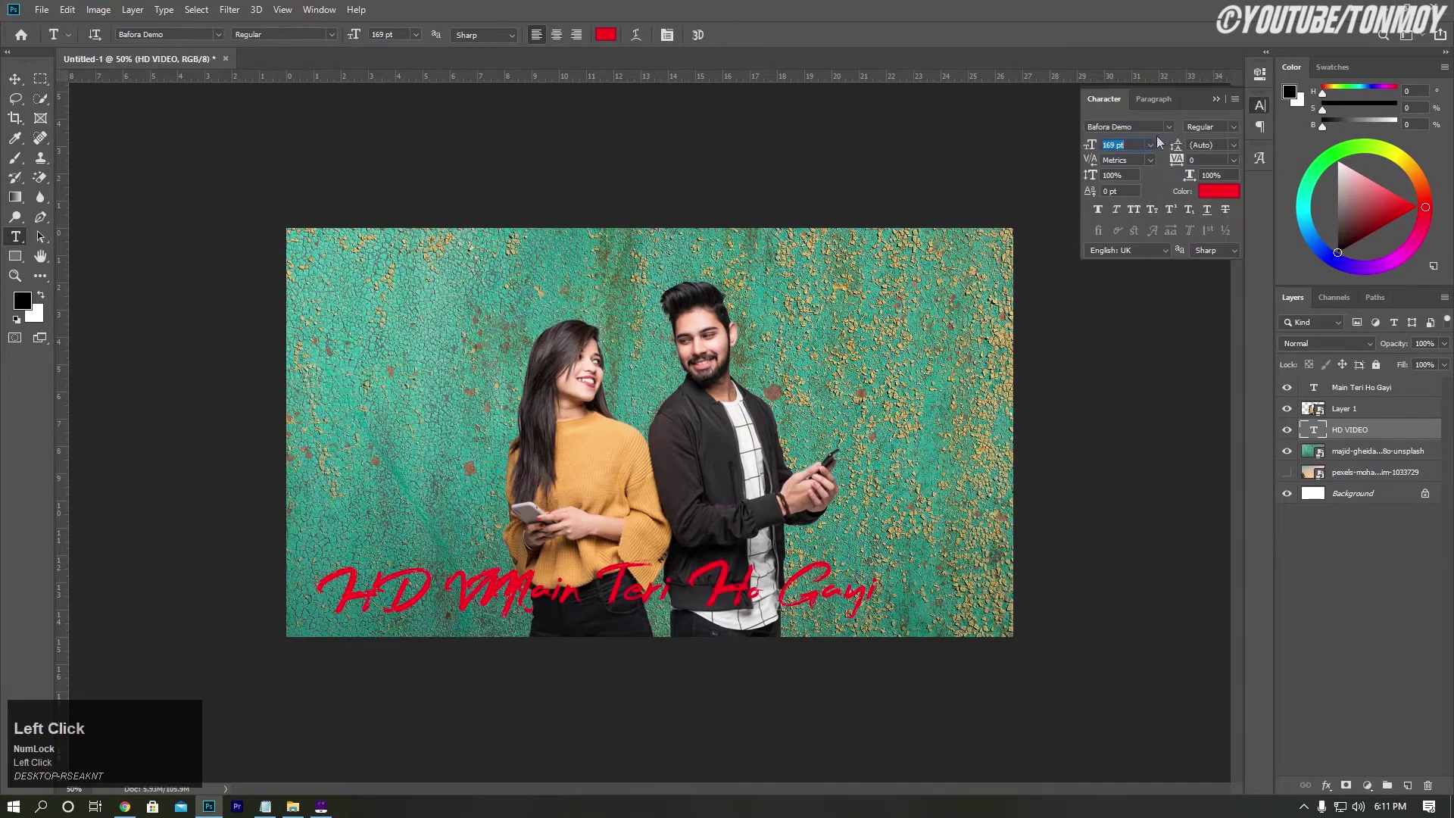
left_click(1170, 128)
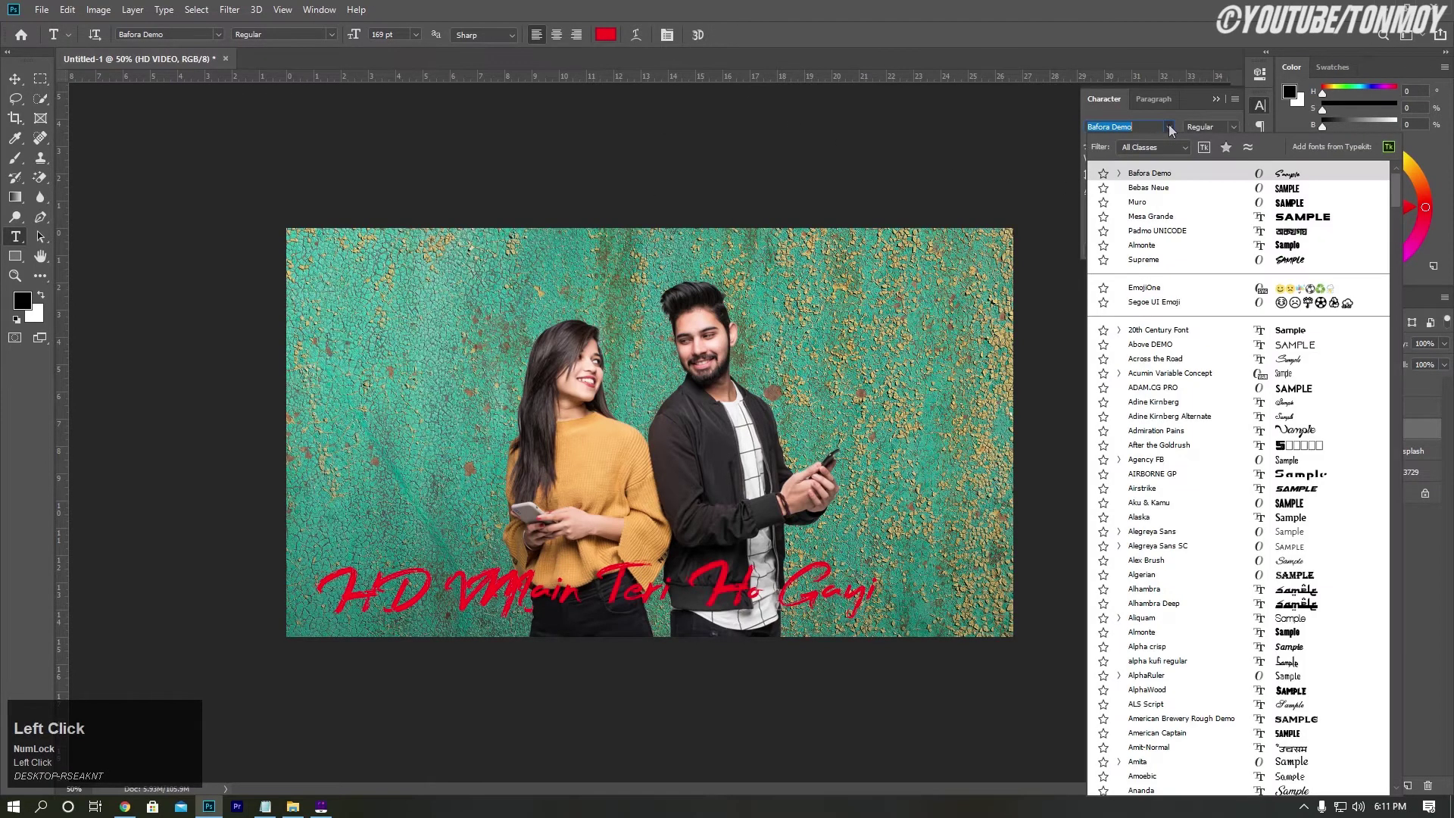
left_click(1149, 188)
left_click(1217, 99)
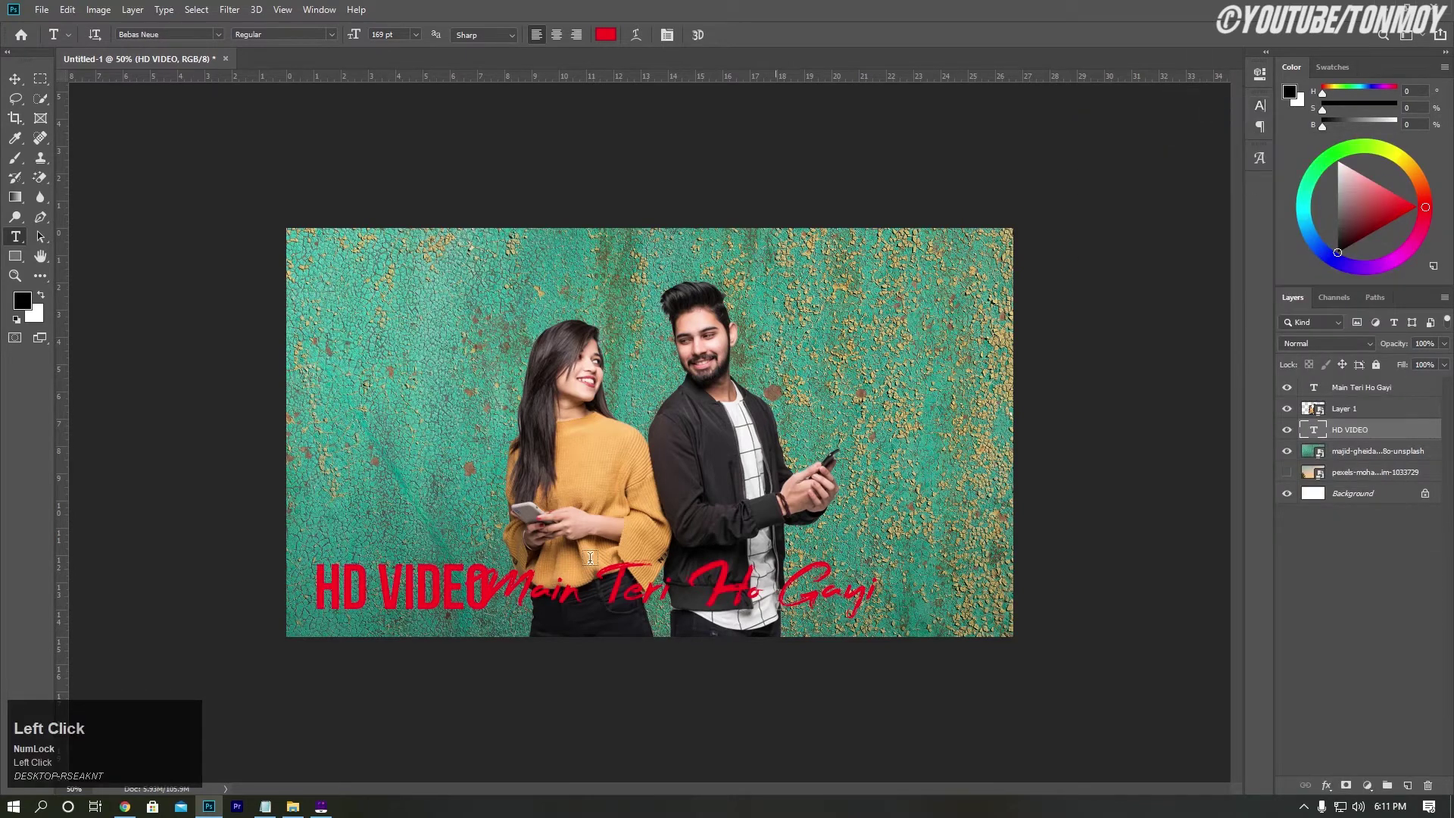
Move the "HD VIDEO" text into the canvas's bottom-left corner and reduce its size to 68 pt
left_click(15, 79)
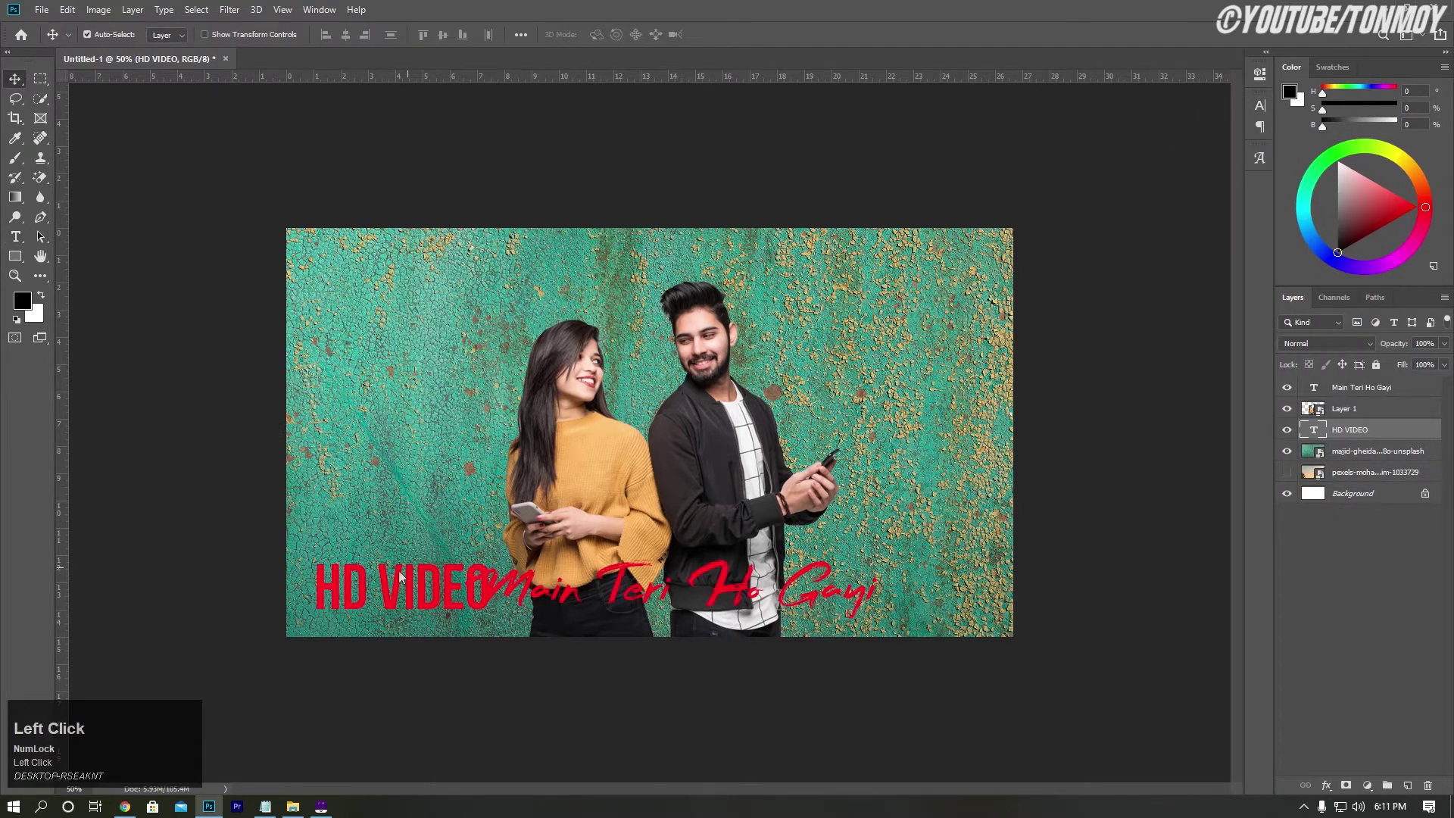
left_click_drag(401, 576, 377, 602)
left_click(1260, 105)
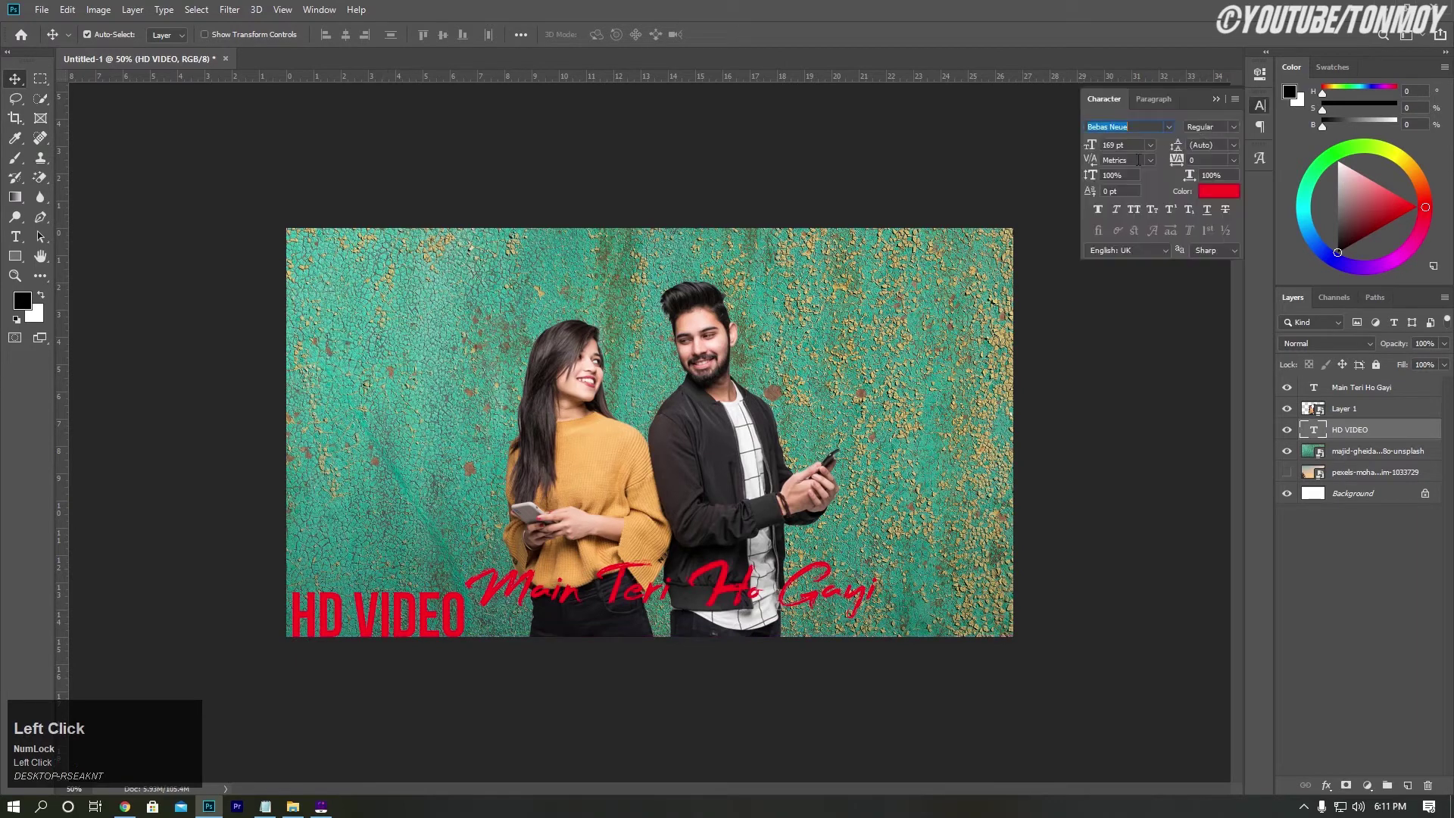
left_click_drag(1079, 147, 1048, 153)
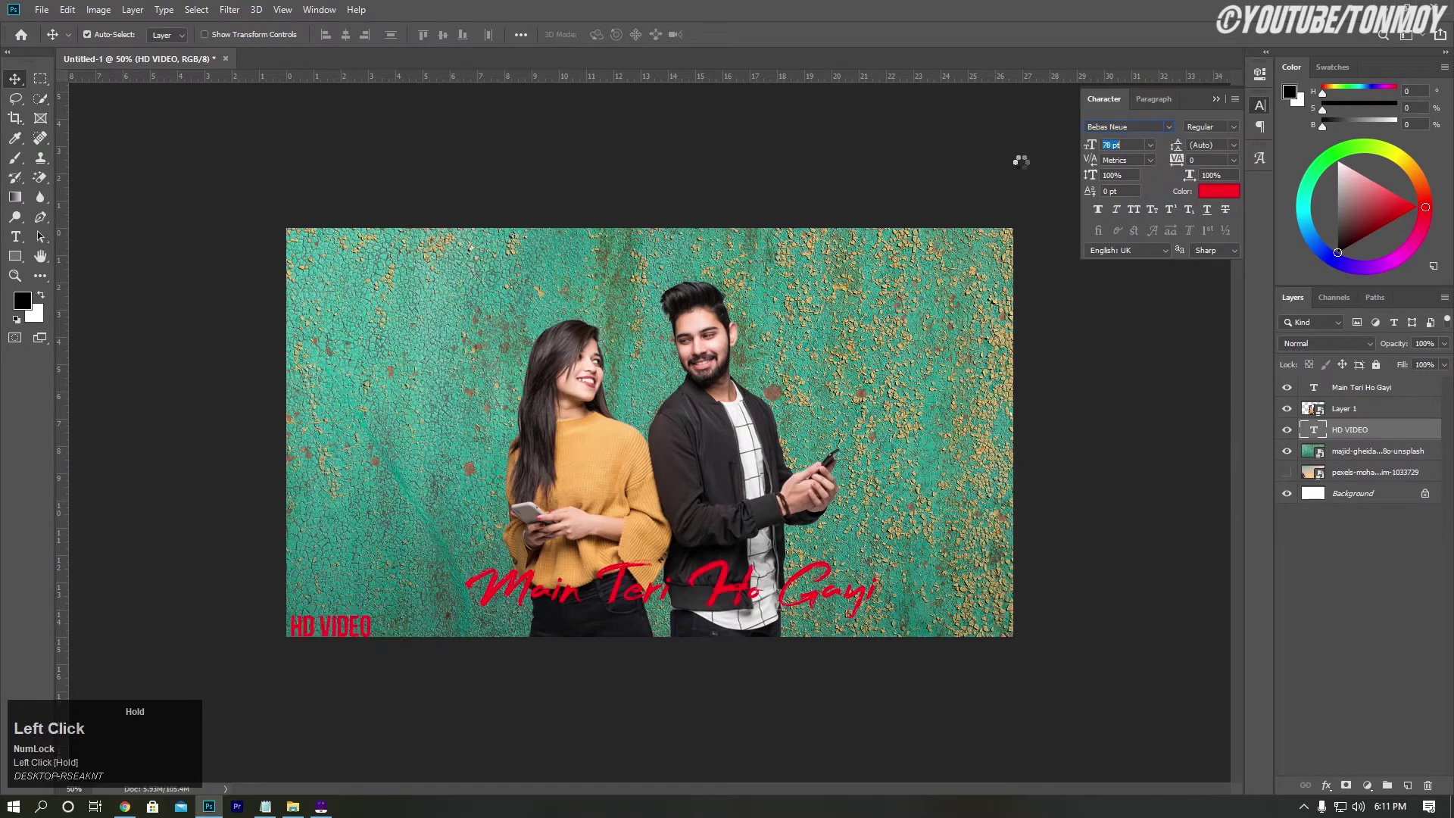
left_click_drag(1092, 149, 1083, 149)
Colour the "HD VIDEO" text white (ffffff) and nudge it slightly away from the canvas corner
left_click(1225, 192)
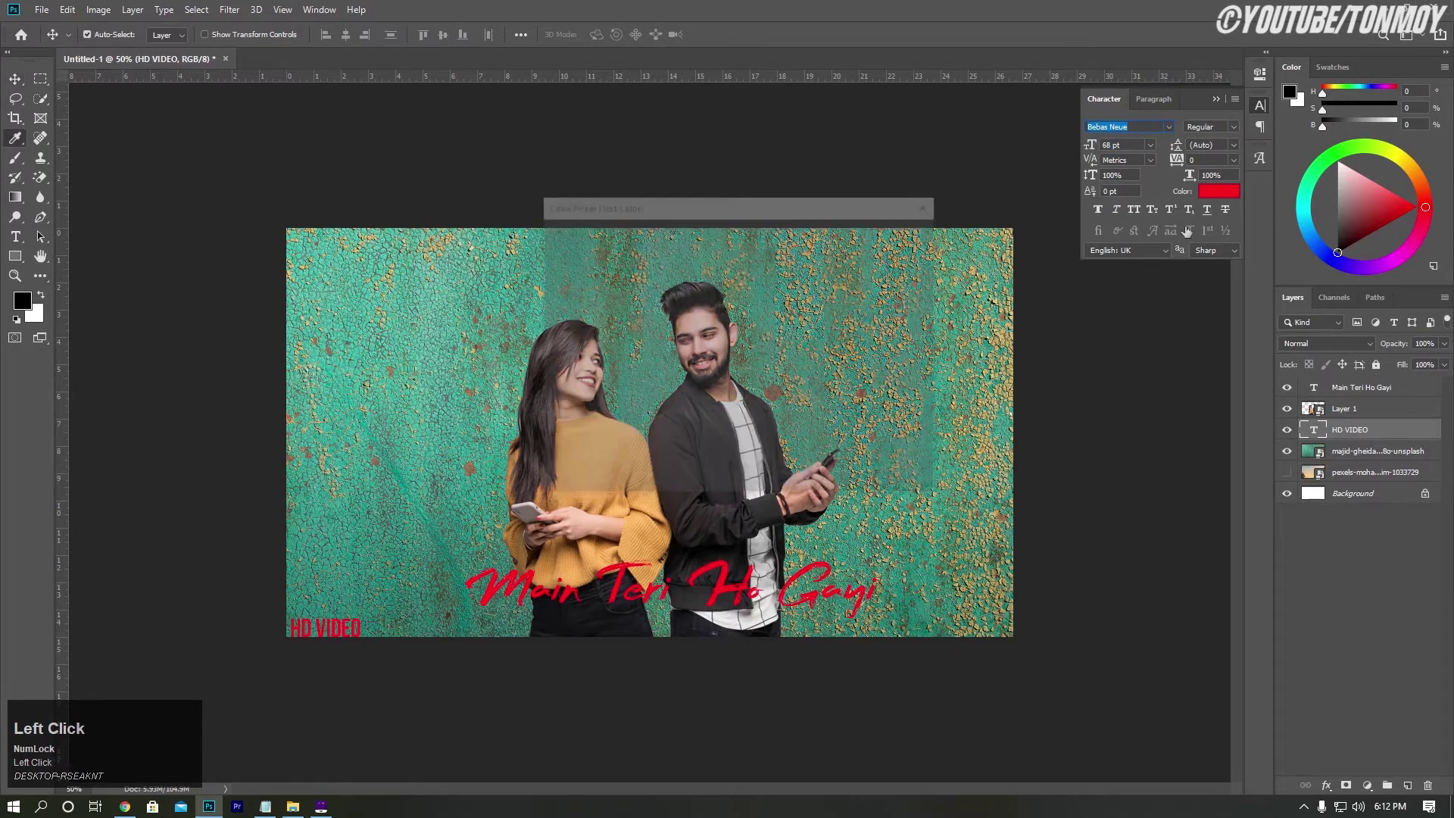
left_click_drag(571, 260, 509, 214)
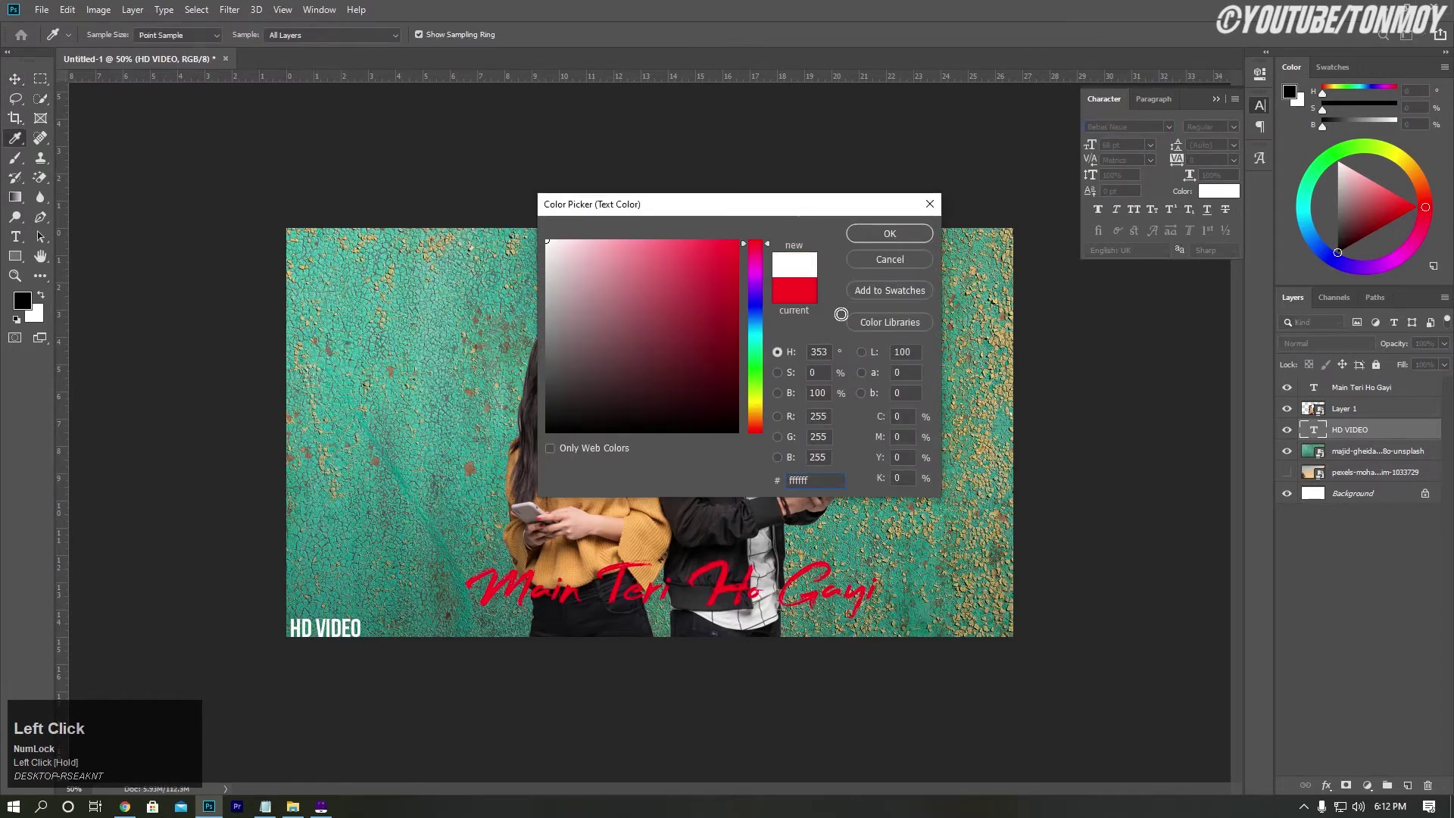
left_click(886, 233)
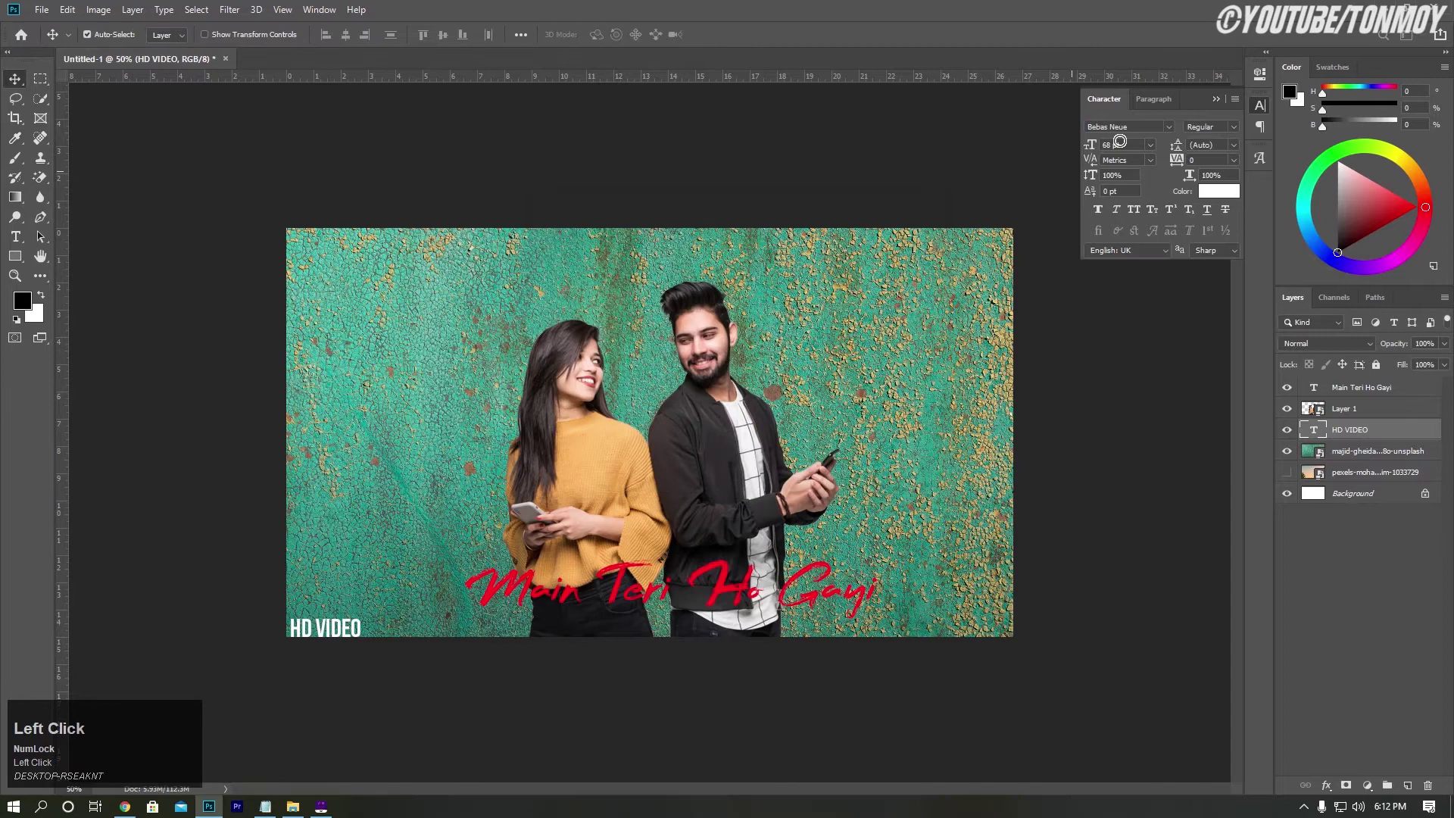
left_click(1216, 99)
left_click_drag(334, 630, 334, 627)
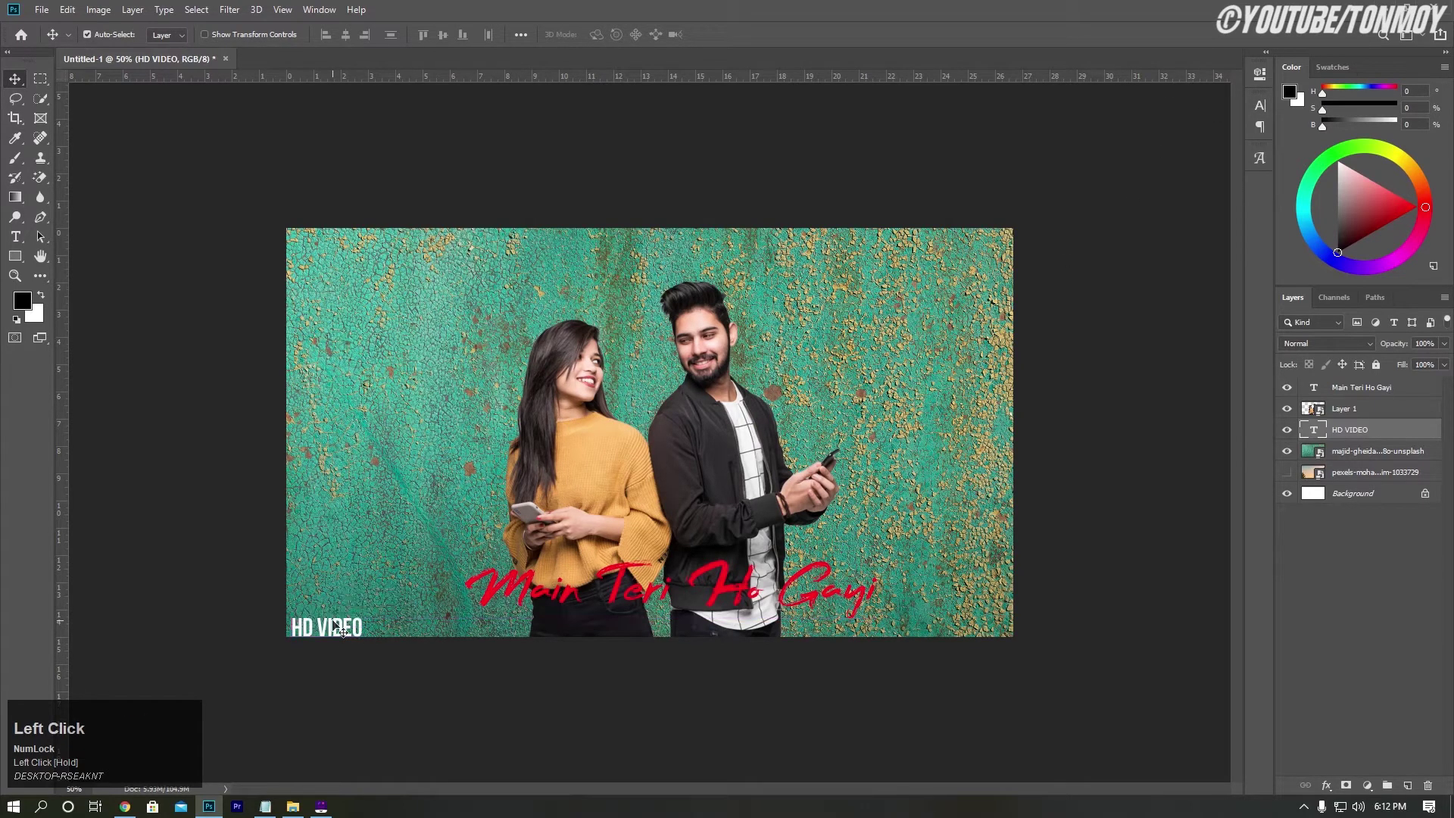
key("Up")
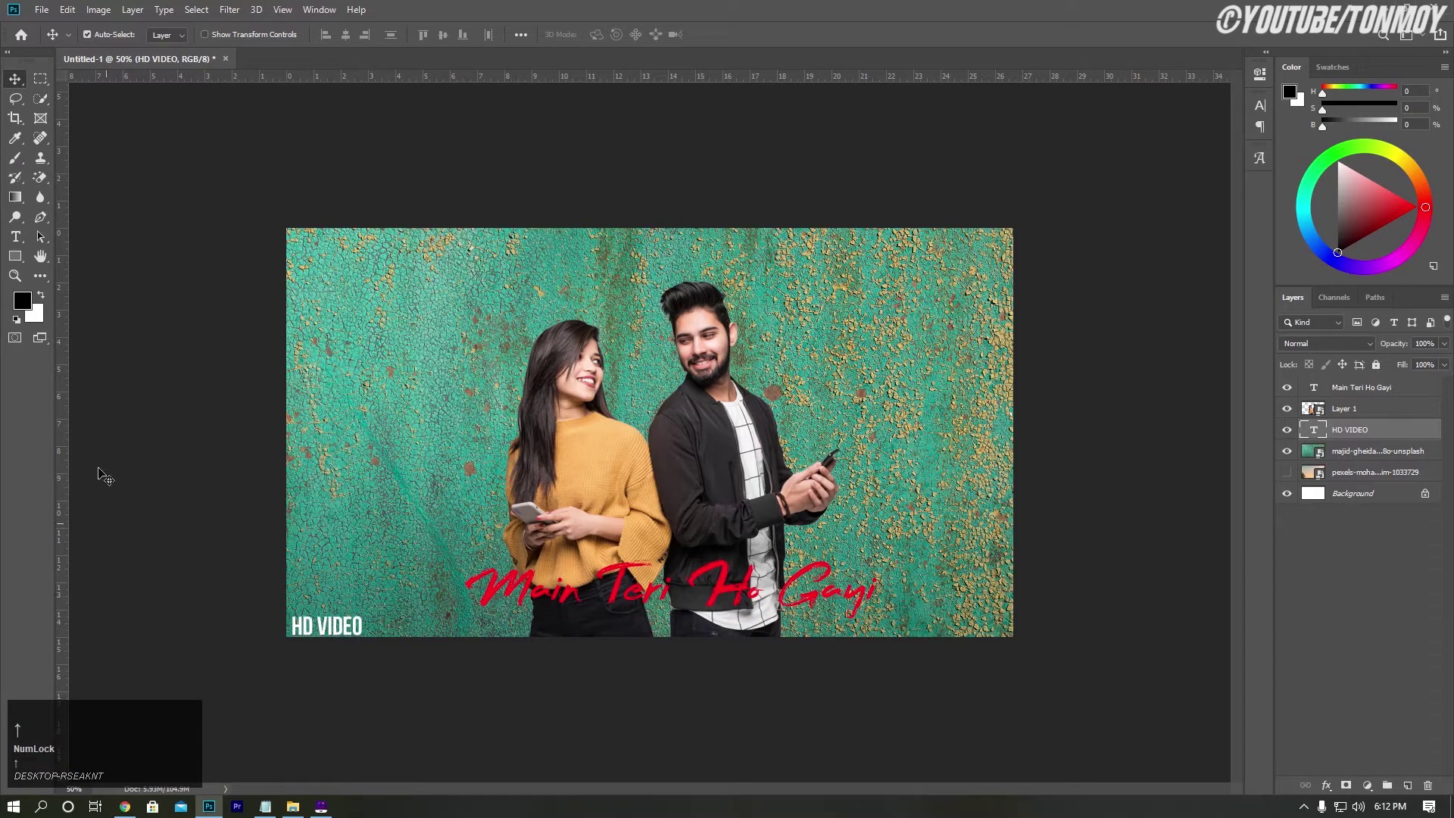
Place a black rectangle about 266 × 72 px behind the "HD VIDEO" text in the canvas's bottom-left corner and nudge the text slightly
left_click(15, 256)
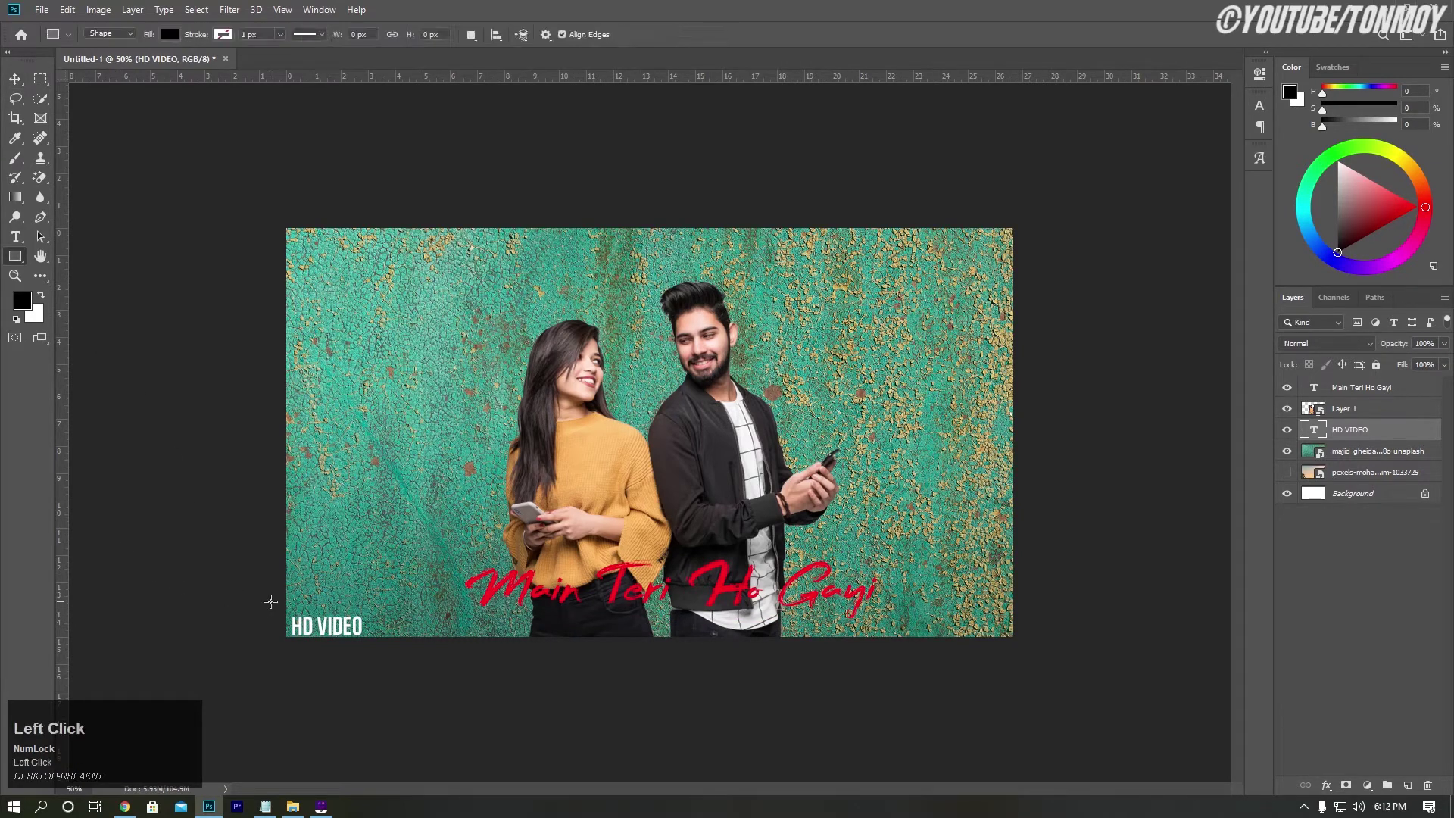
left_click_drag(276, 613, 380, 641)
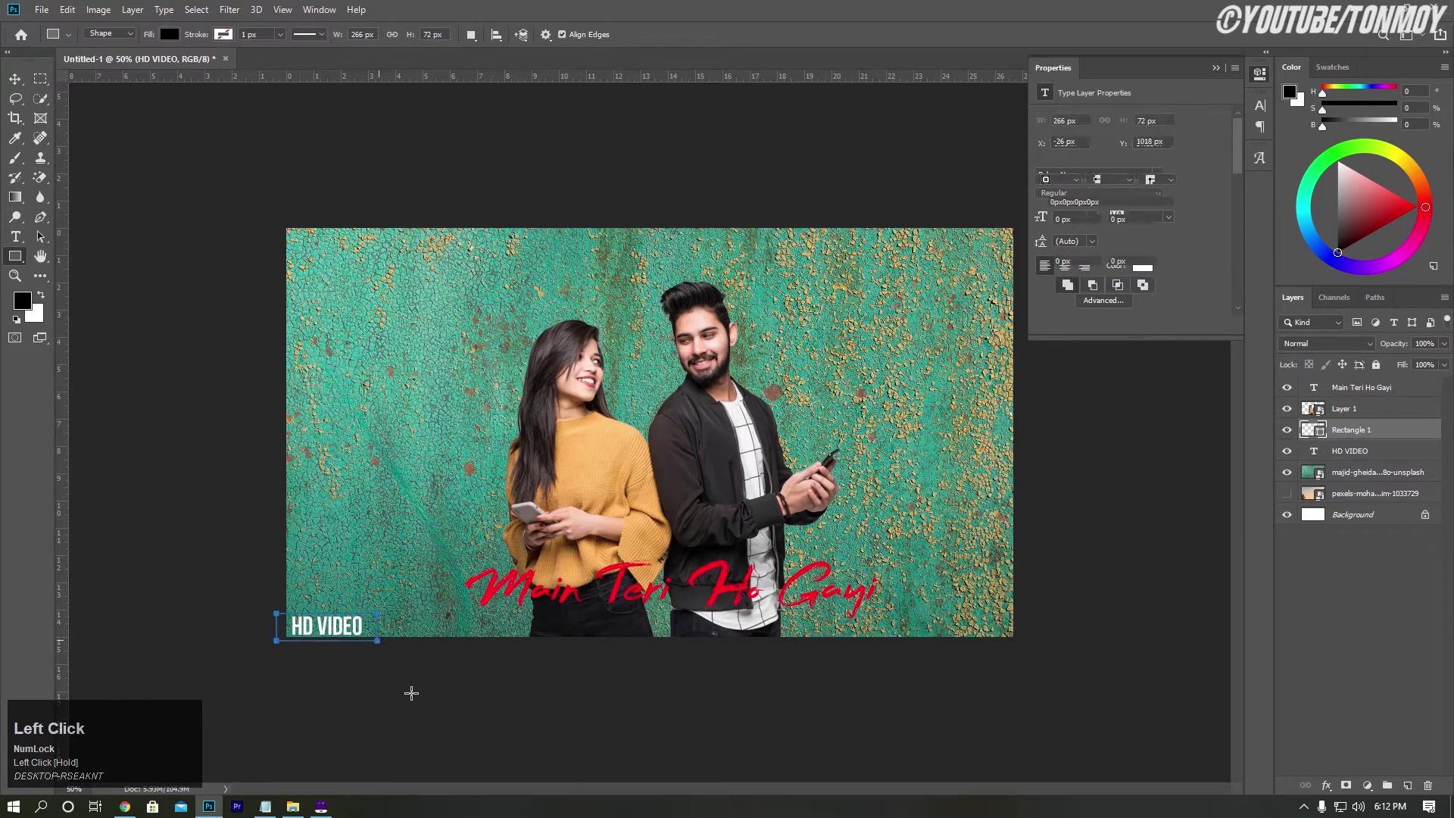
left_click(1215, 68)
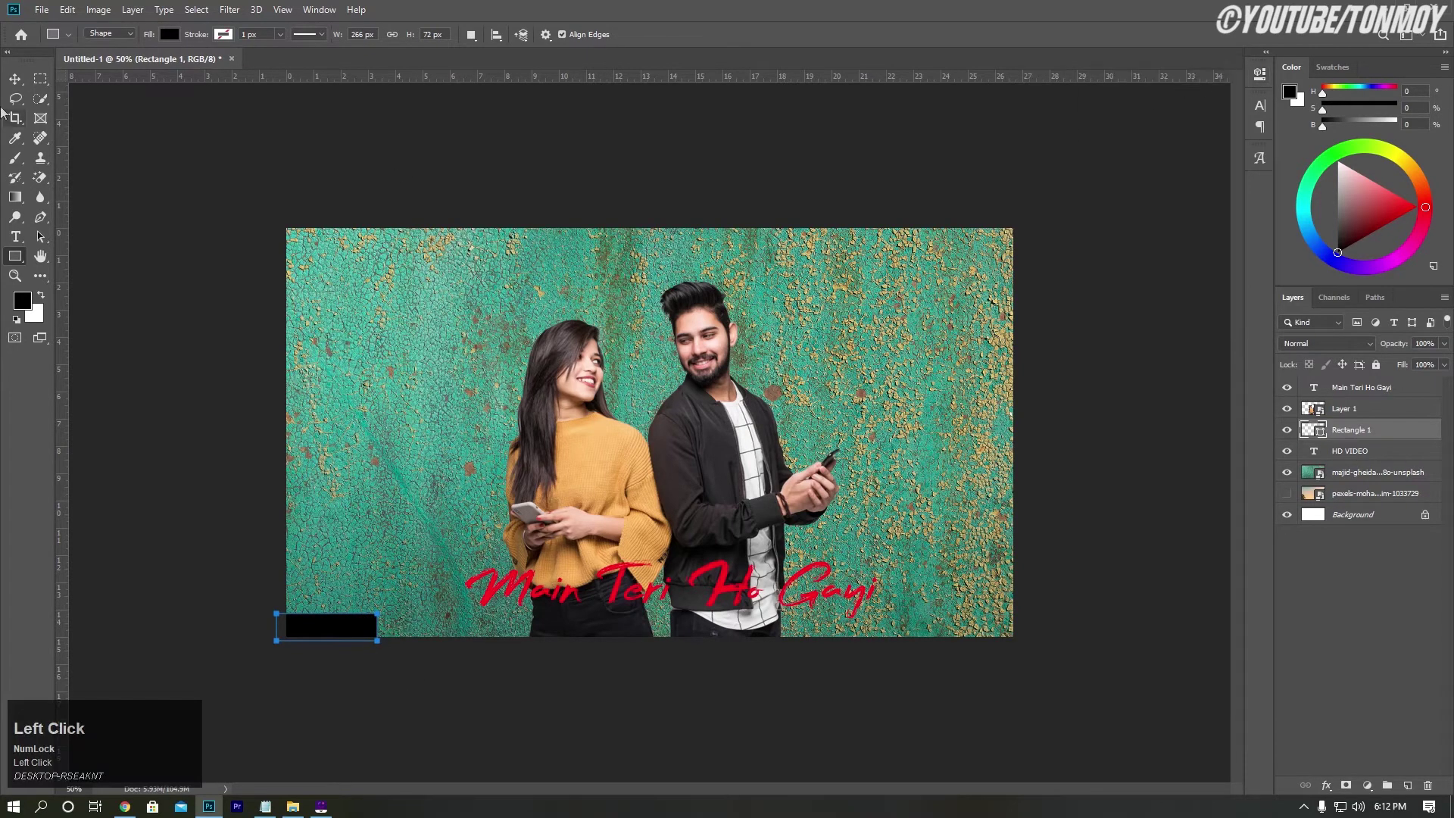
left_click(15, 79)
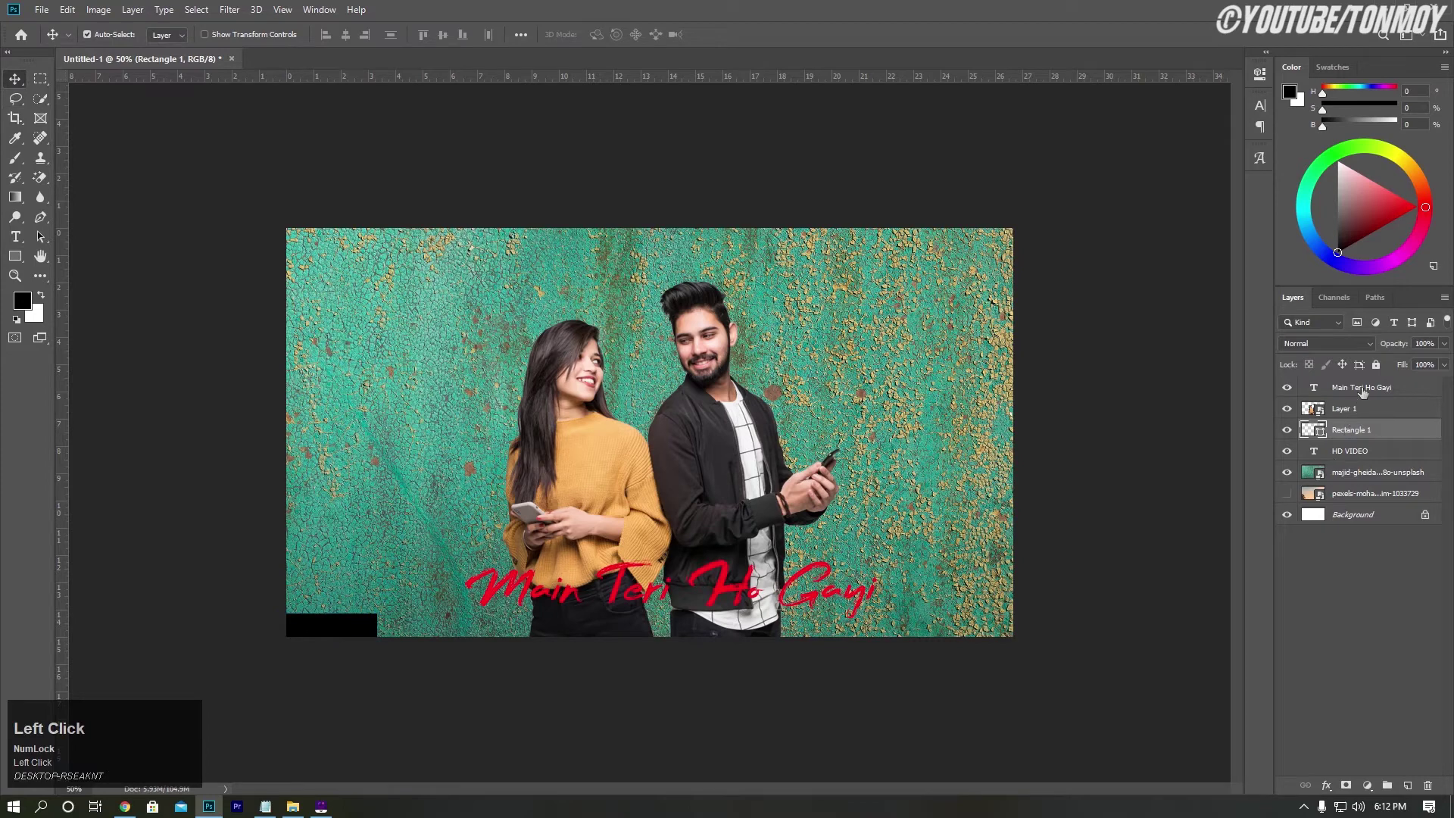
left_click_drag(1360, 430, 1359, 459)
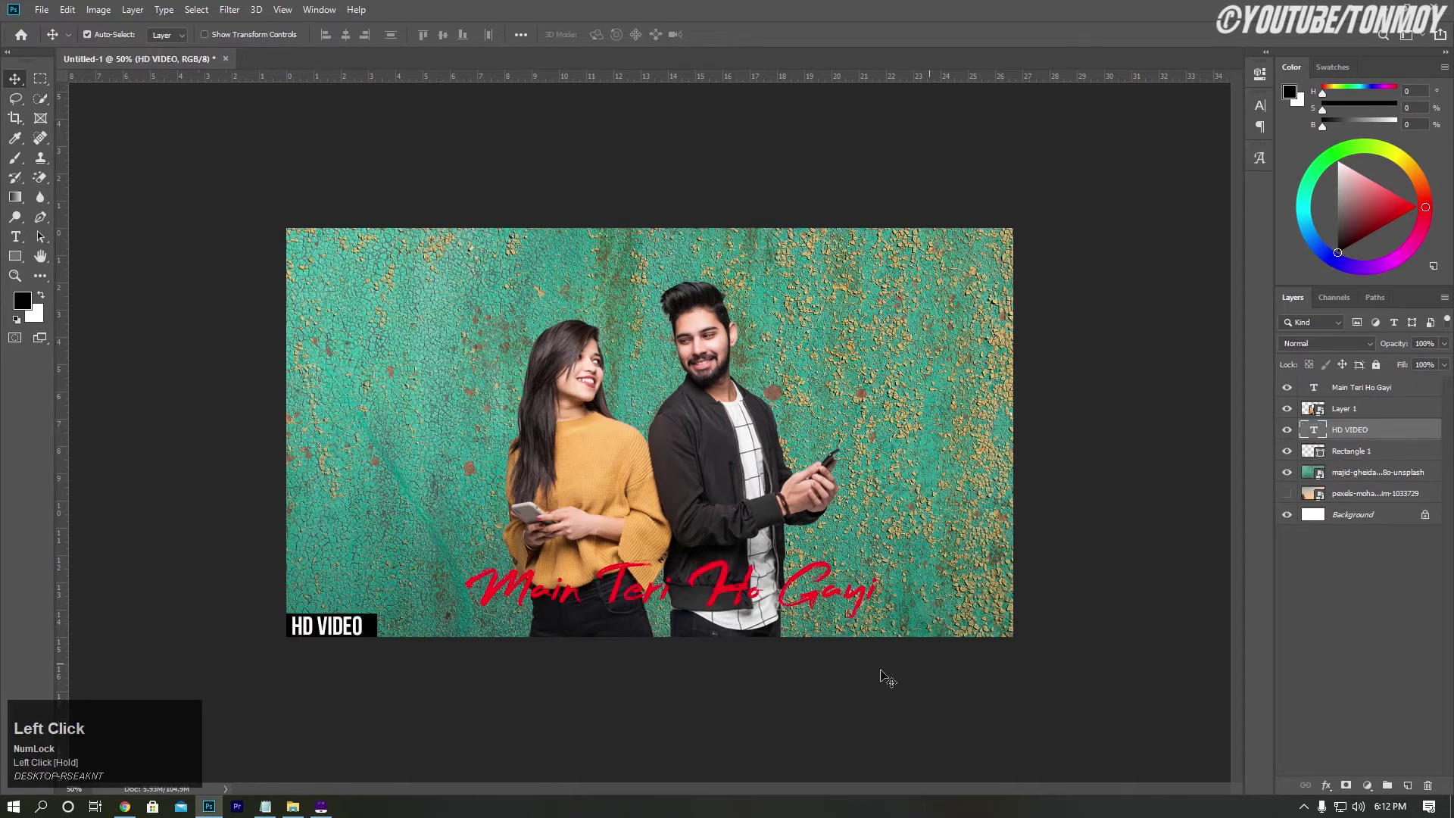
left_click_drag(358, 630, 365, 633)
Apply faux italic to only the word "VIDEO" in the "HD VIDEO" text
key("ctrl")
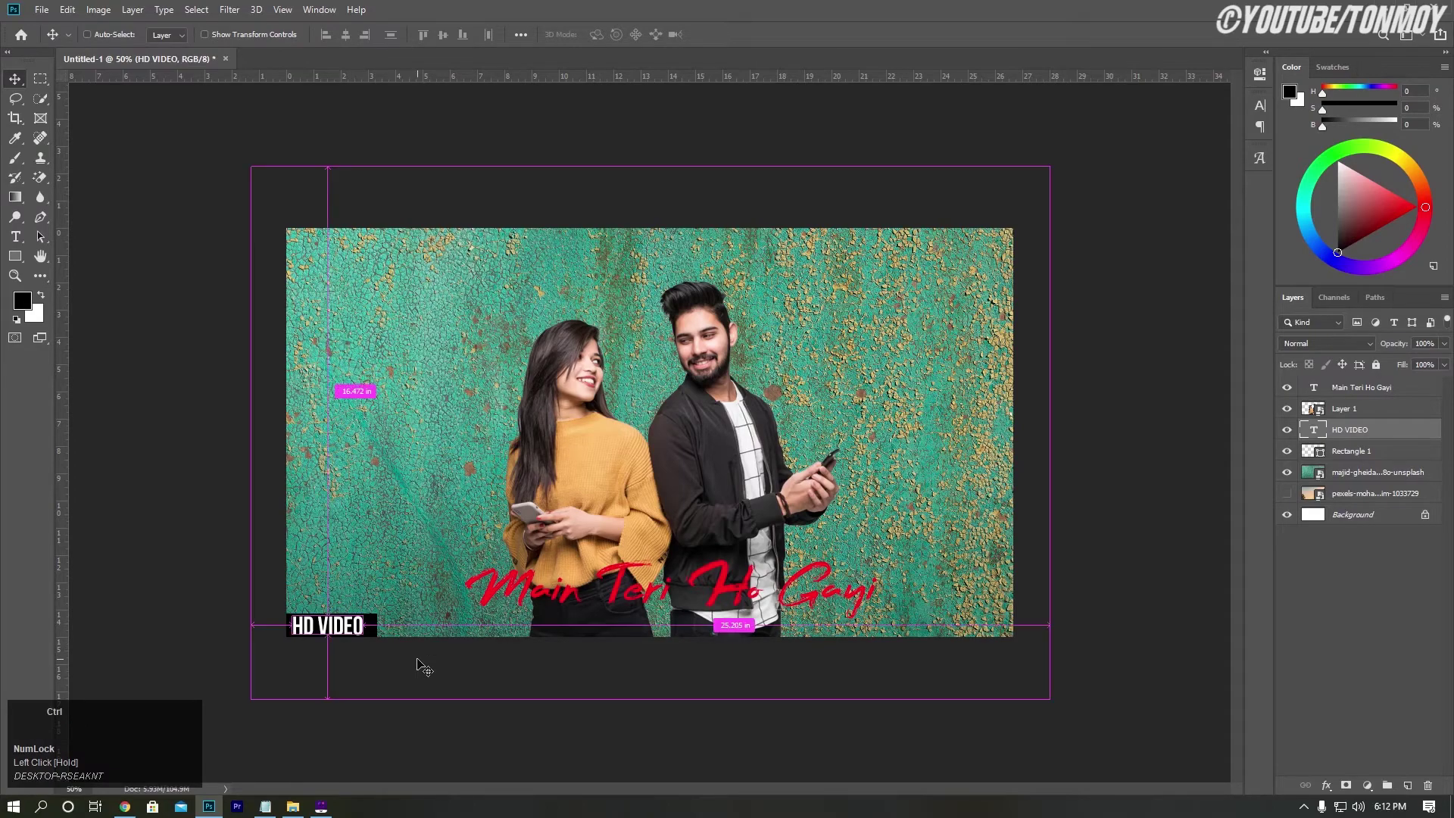
key("ctrl+1")
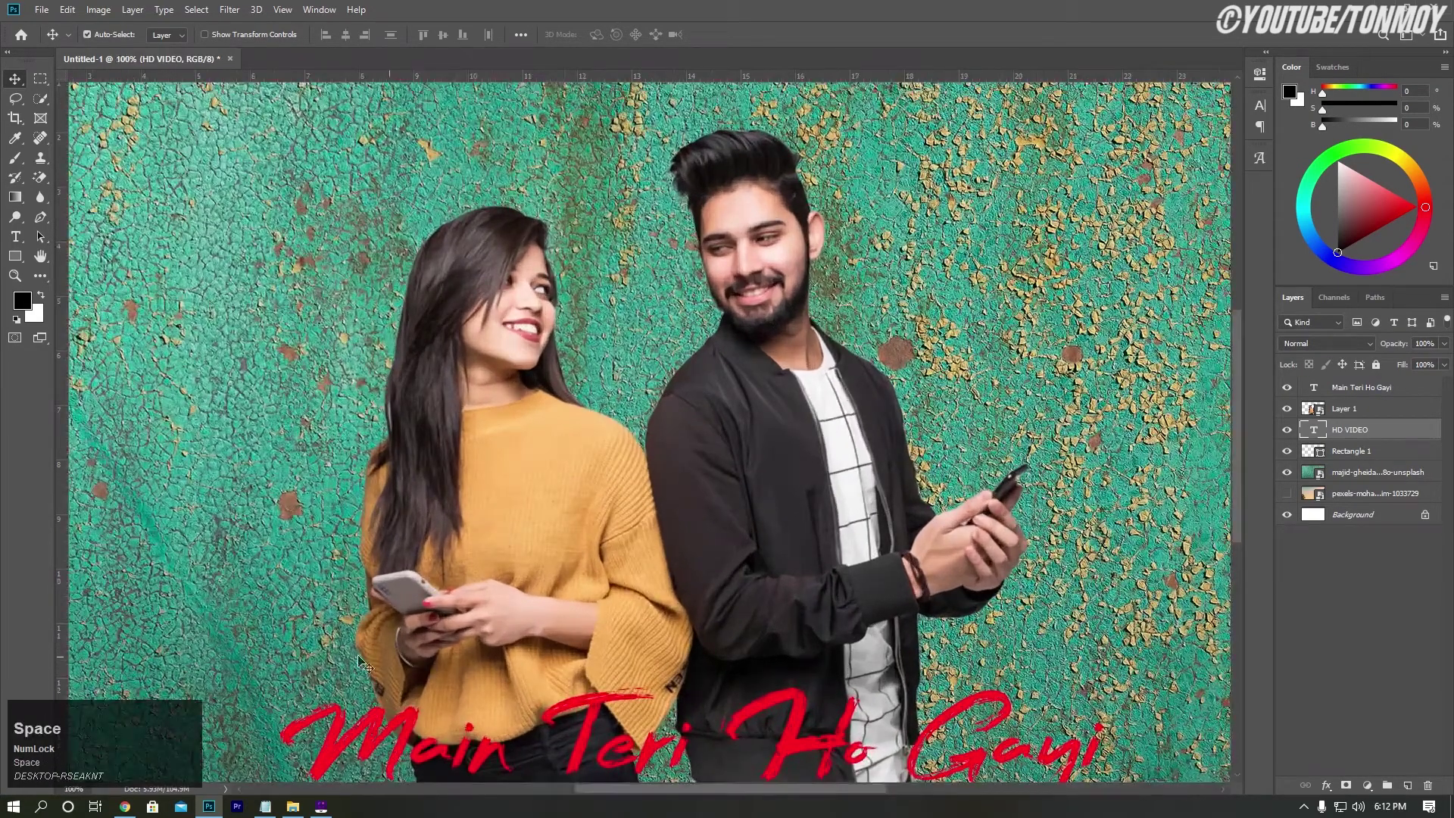
left_click_drag(362, 659, 555, 365)
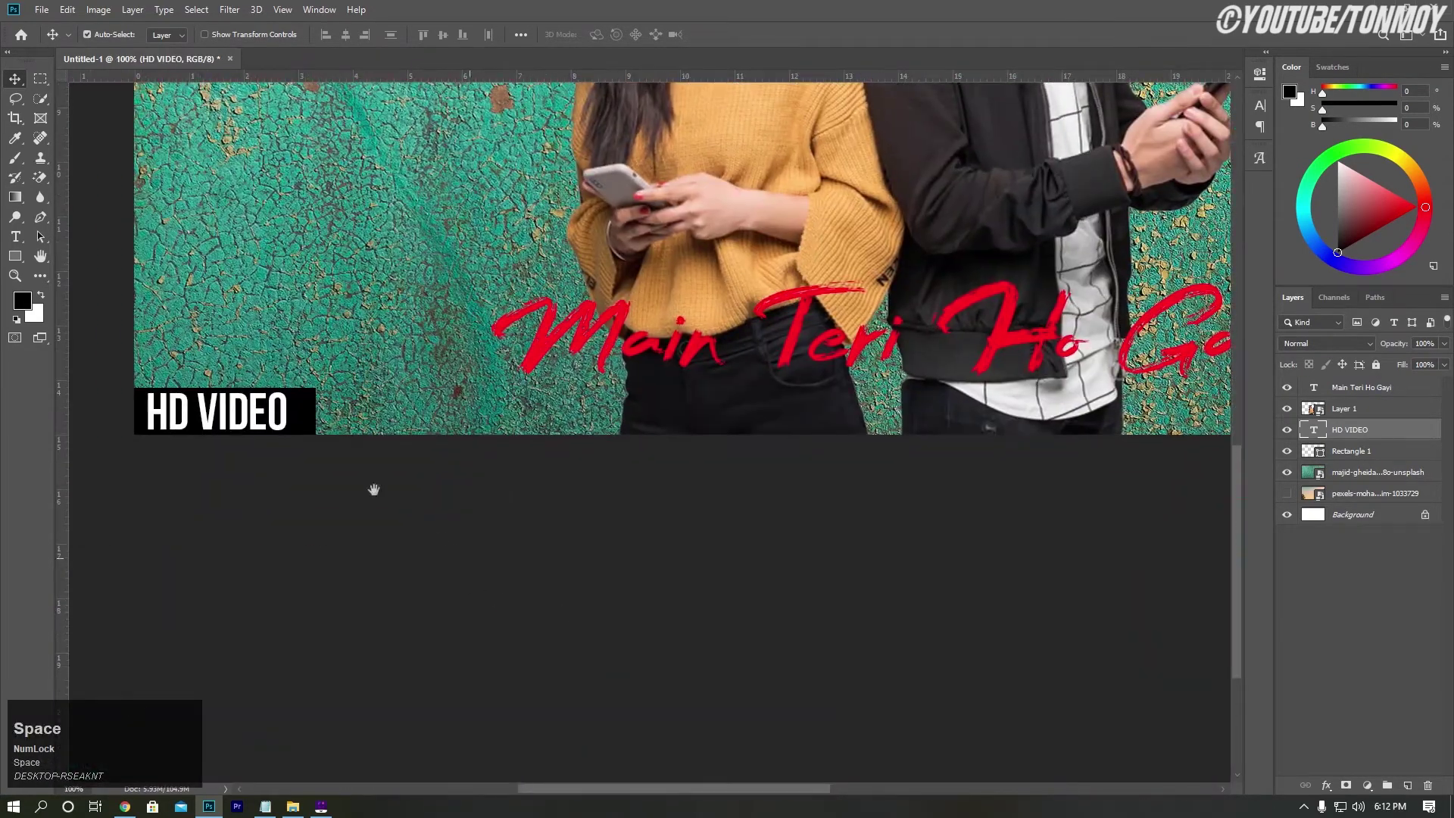
left_click(250, 425)
double_click(218, 419)
left_click_drag(198, 408, 420, 429)
left_click(1258, 107)
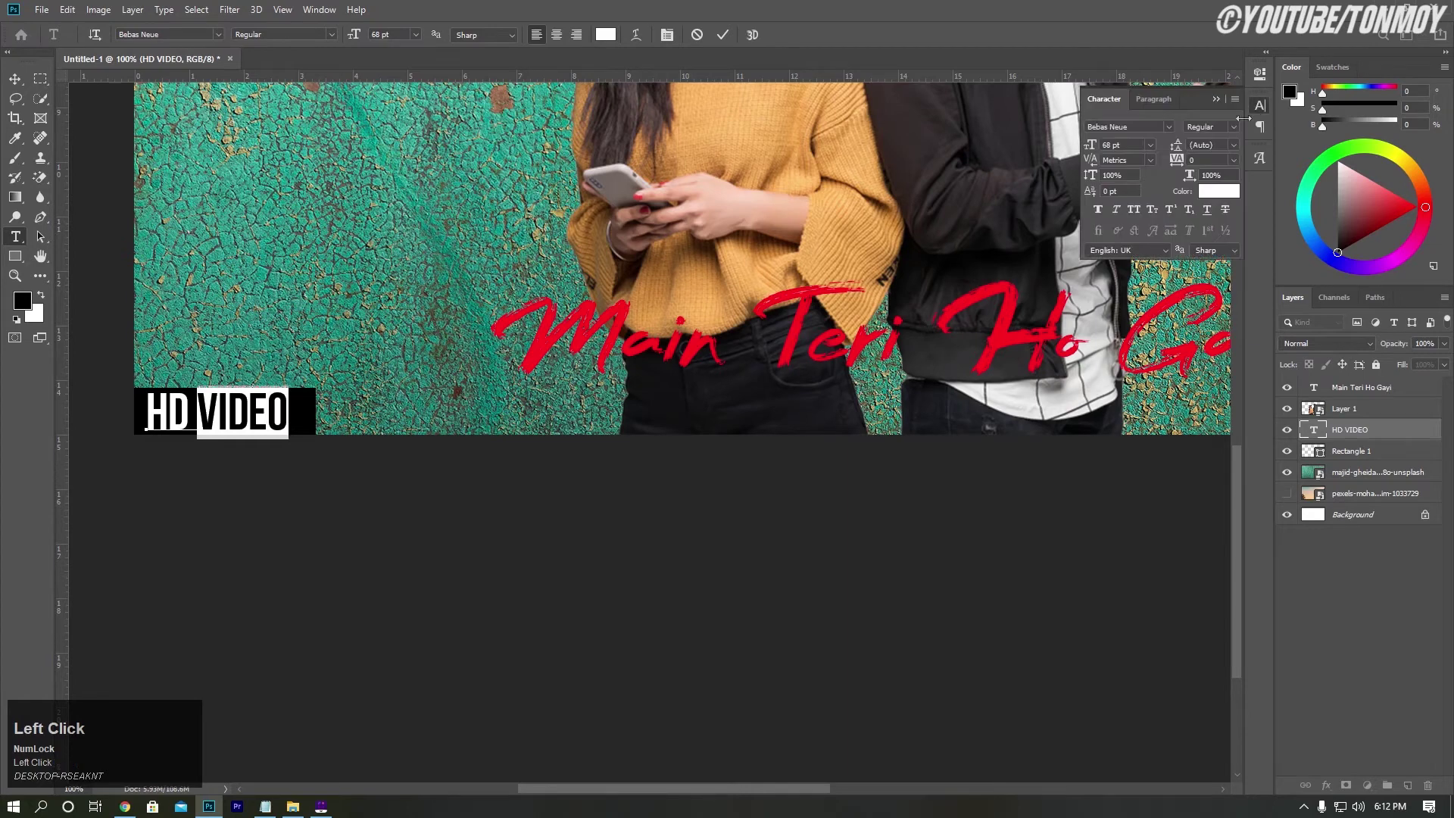
left_click(1118, 211)
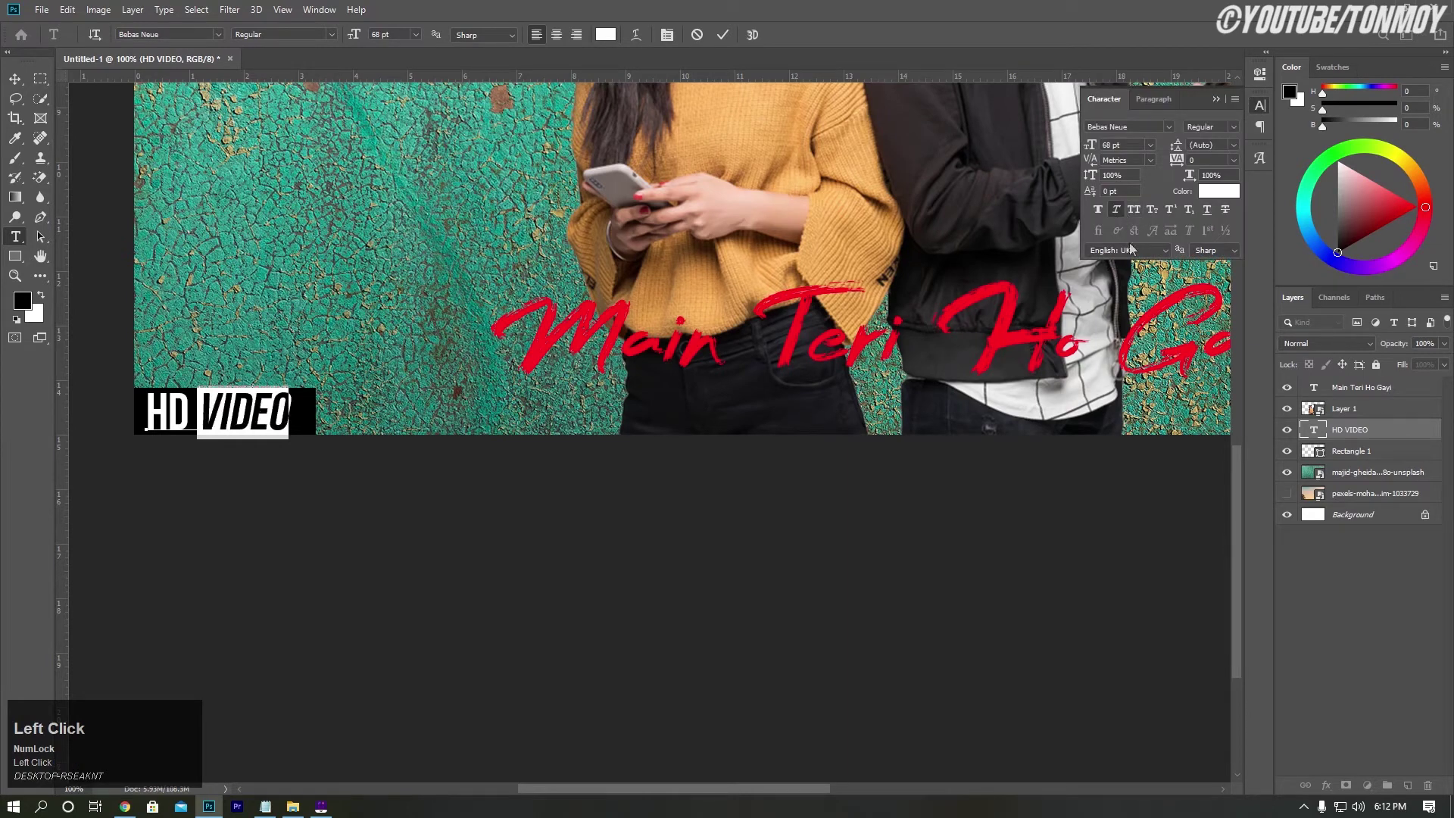
left_click(1216, 99)
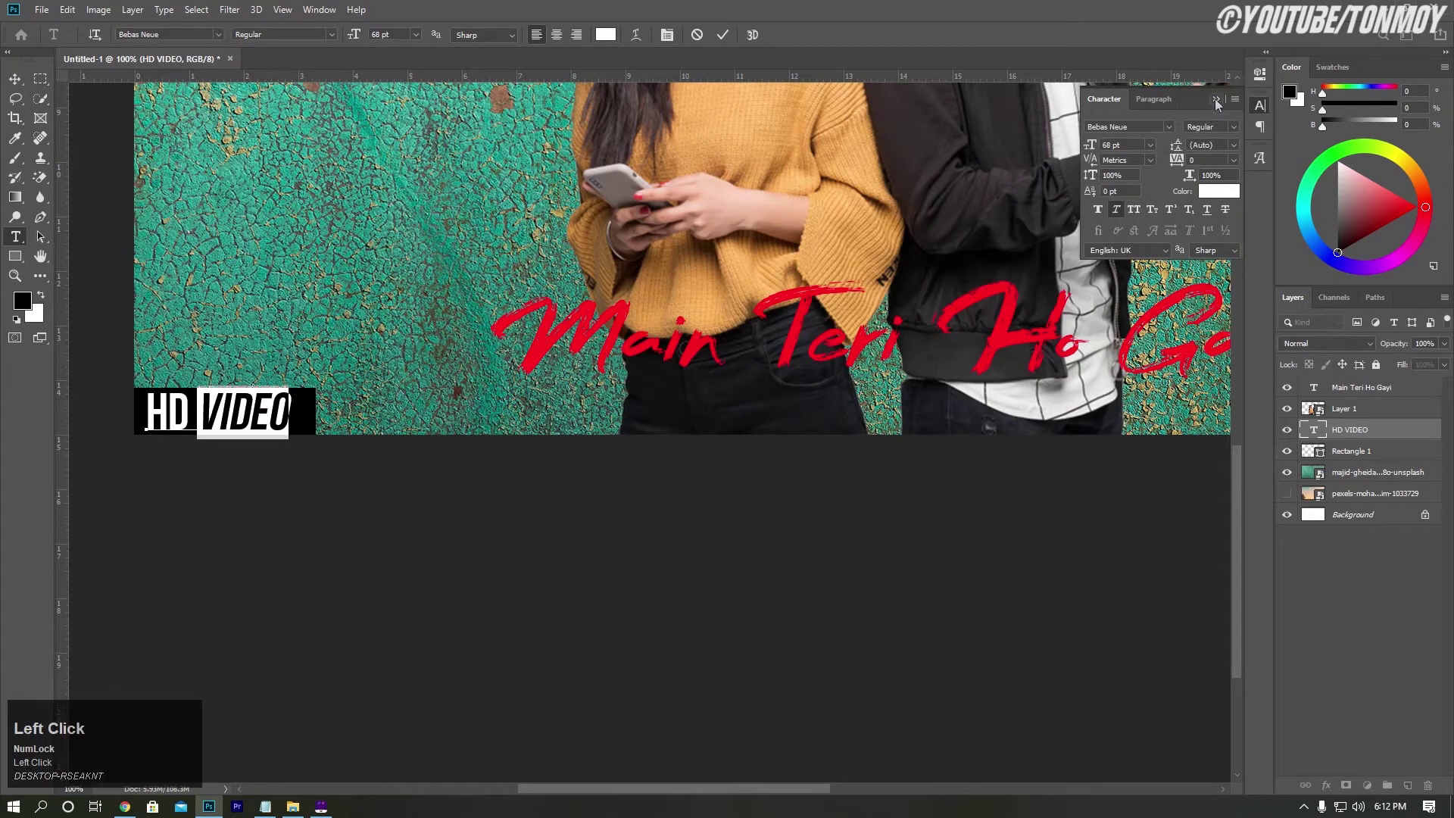
left_click(722, 35)
key("v")
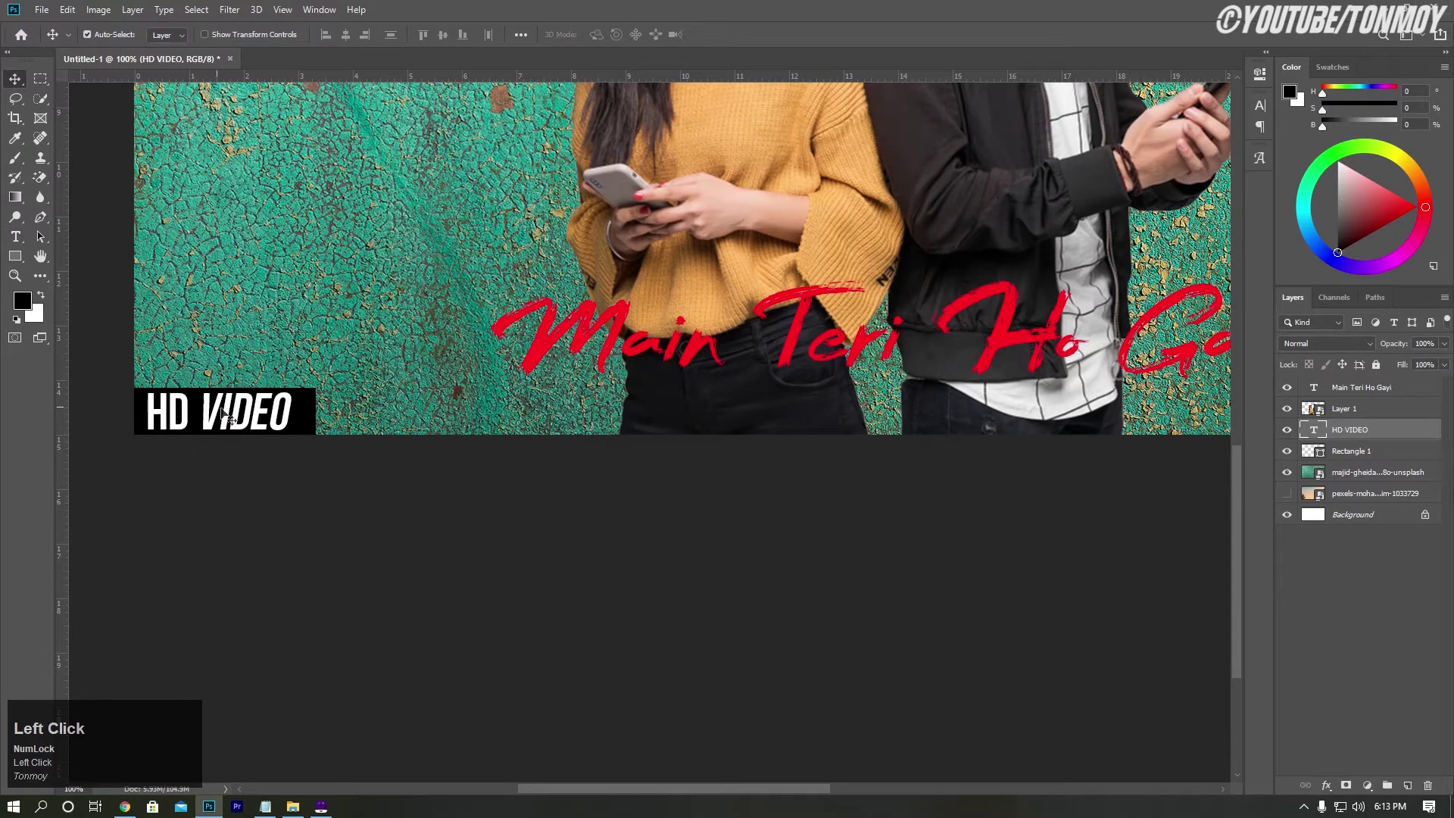
Apply faux bold to only the letters "HD" in the "HD VIDEO" text
double_click(217, 408)
left_click_drag(200, 409, 750, 389)
left_click(1260, 107)
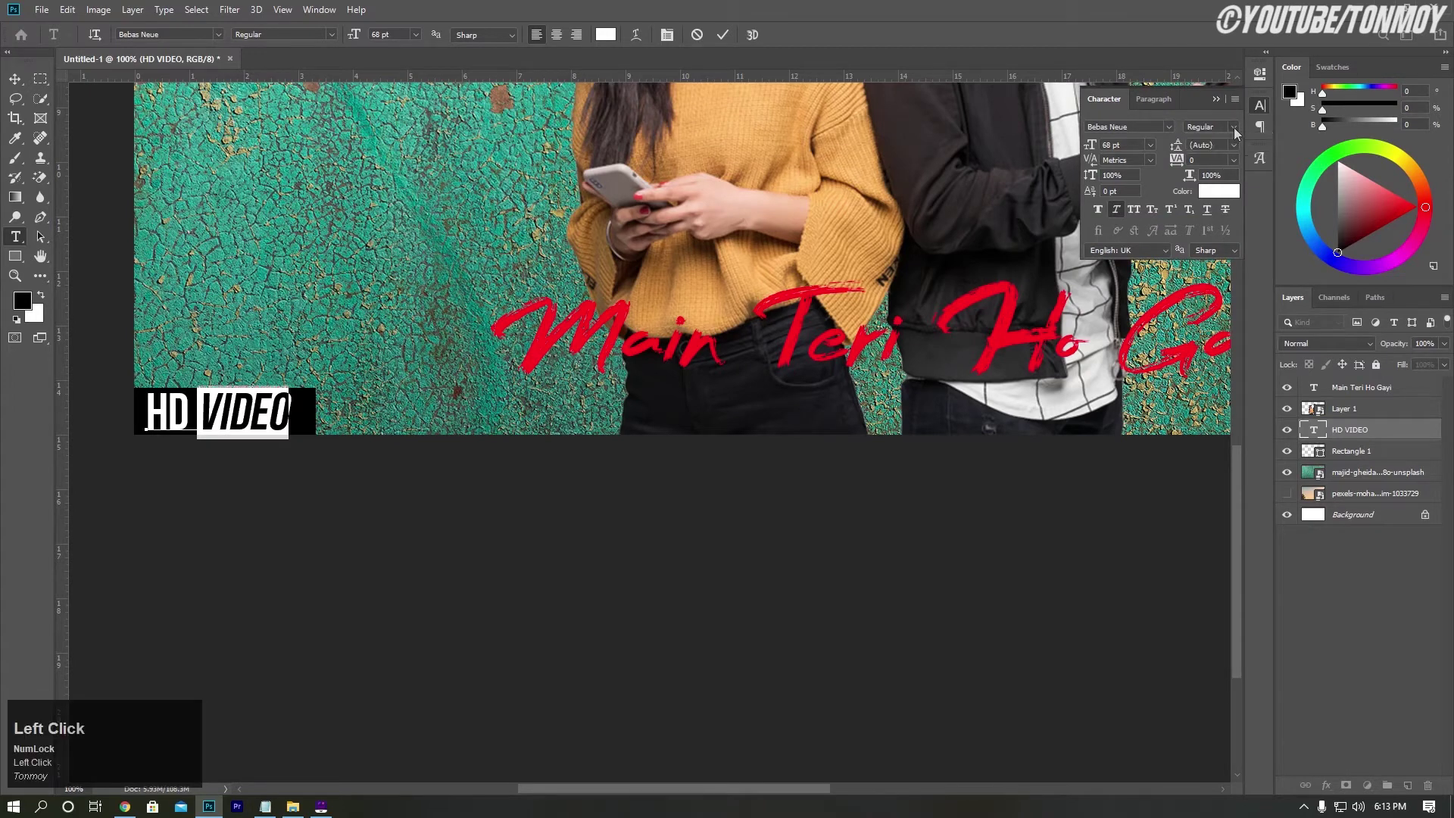
left_click(1218, 101)
left_click_drag(196, 402, 143, 413)
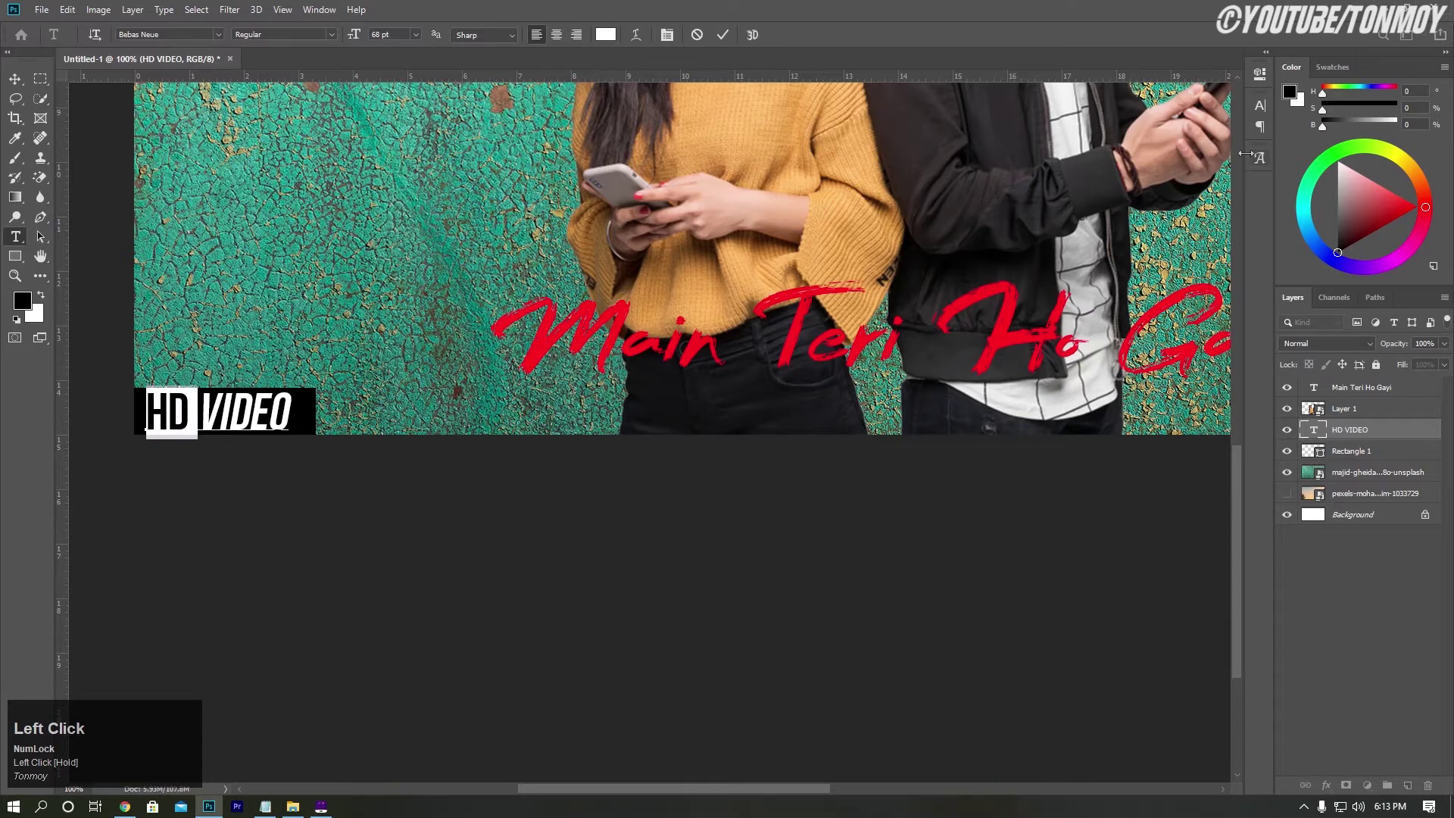
left_click(1260, 106)
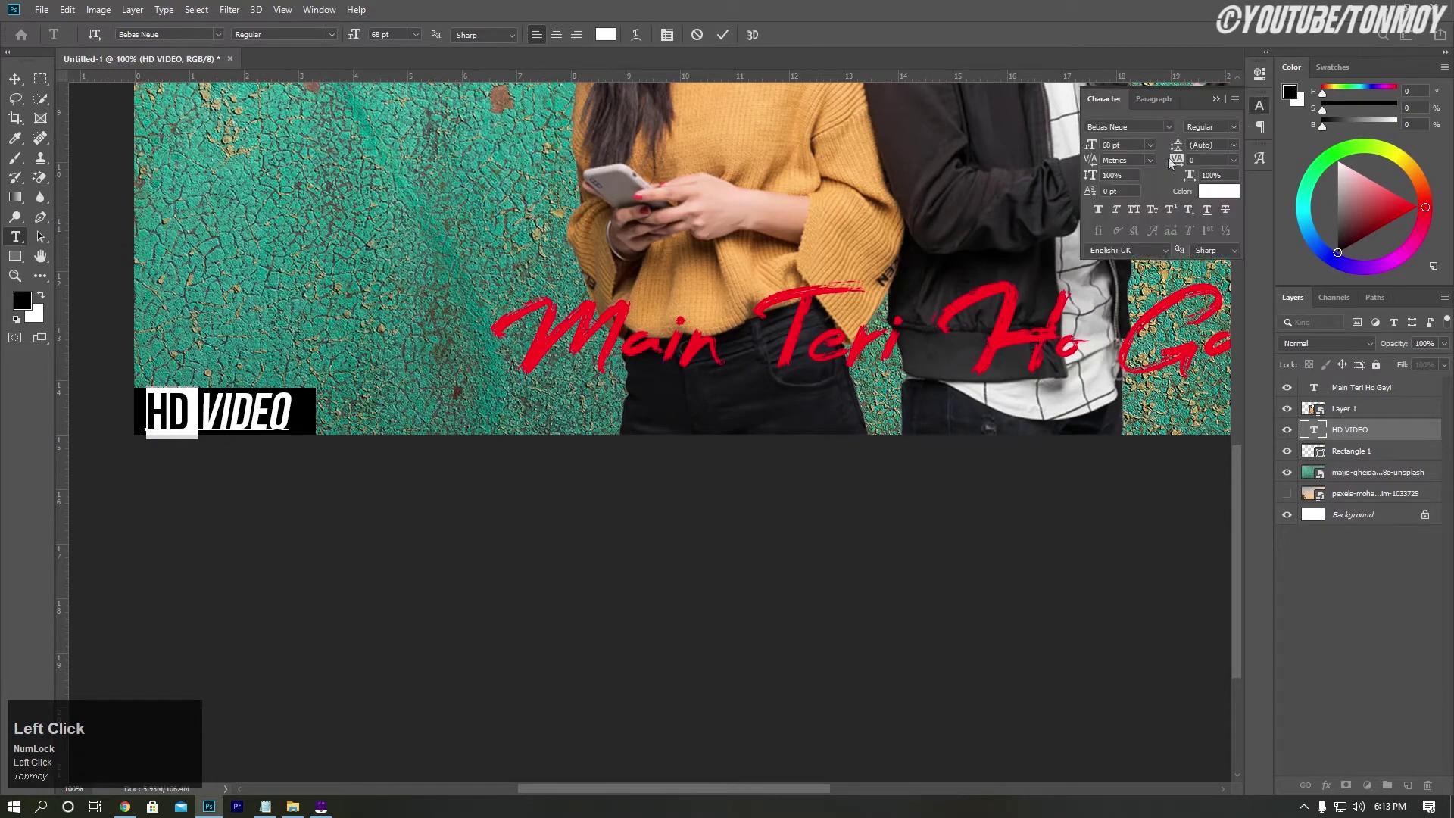
left_click(1098, 210)
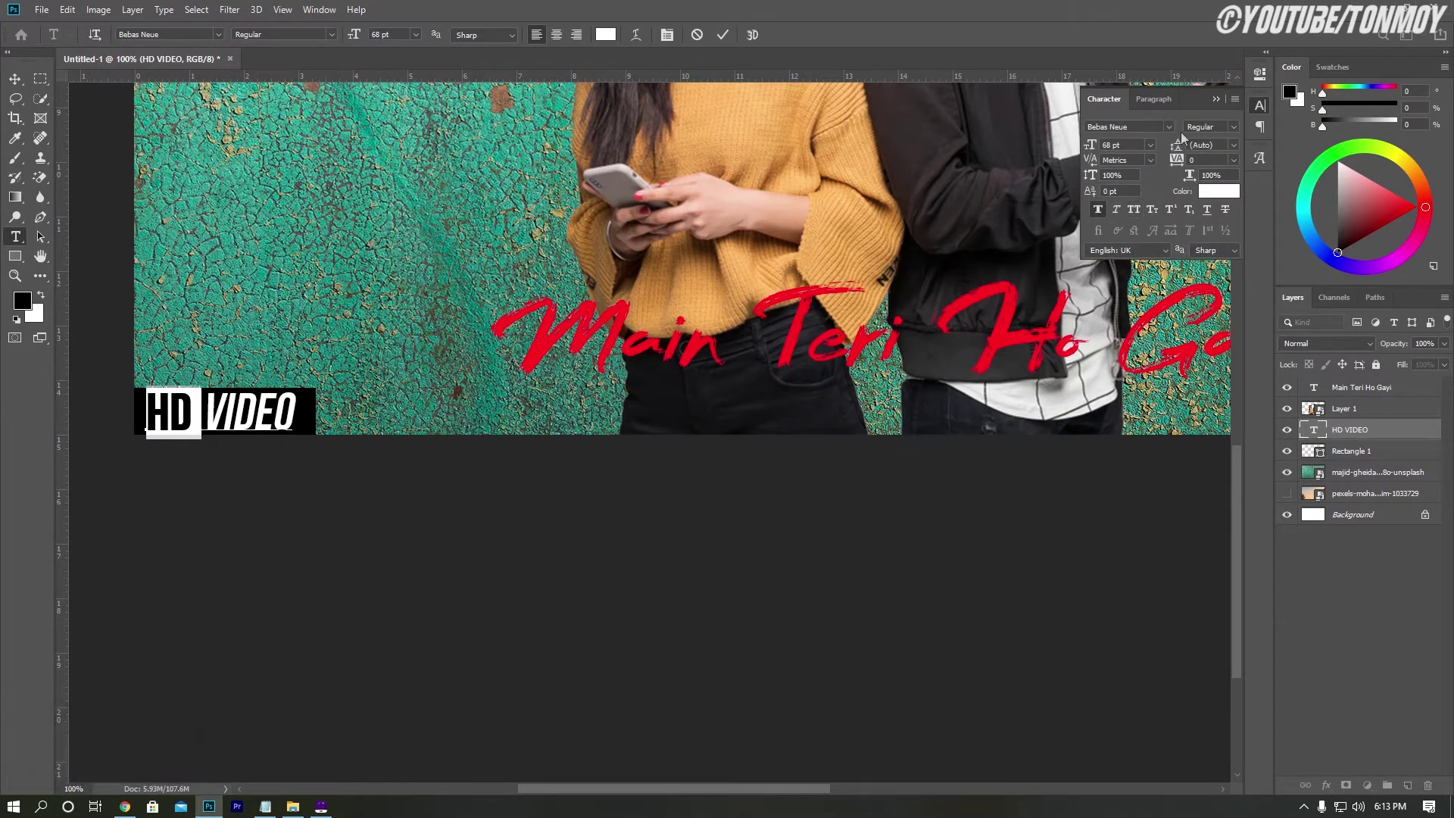
left_click(1216, 100)
left_click(722, 35)
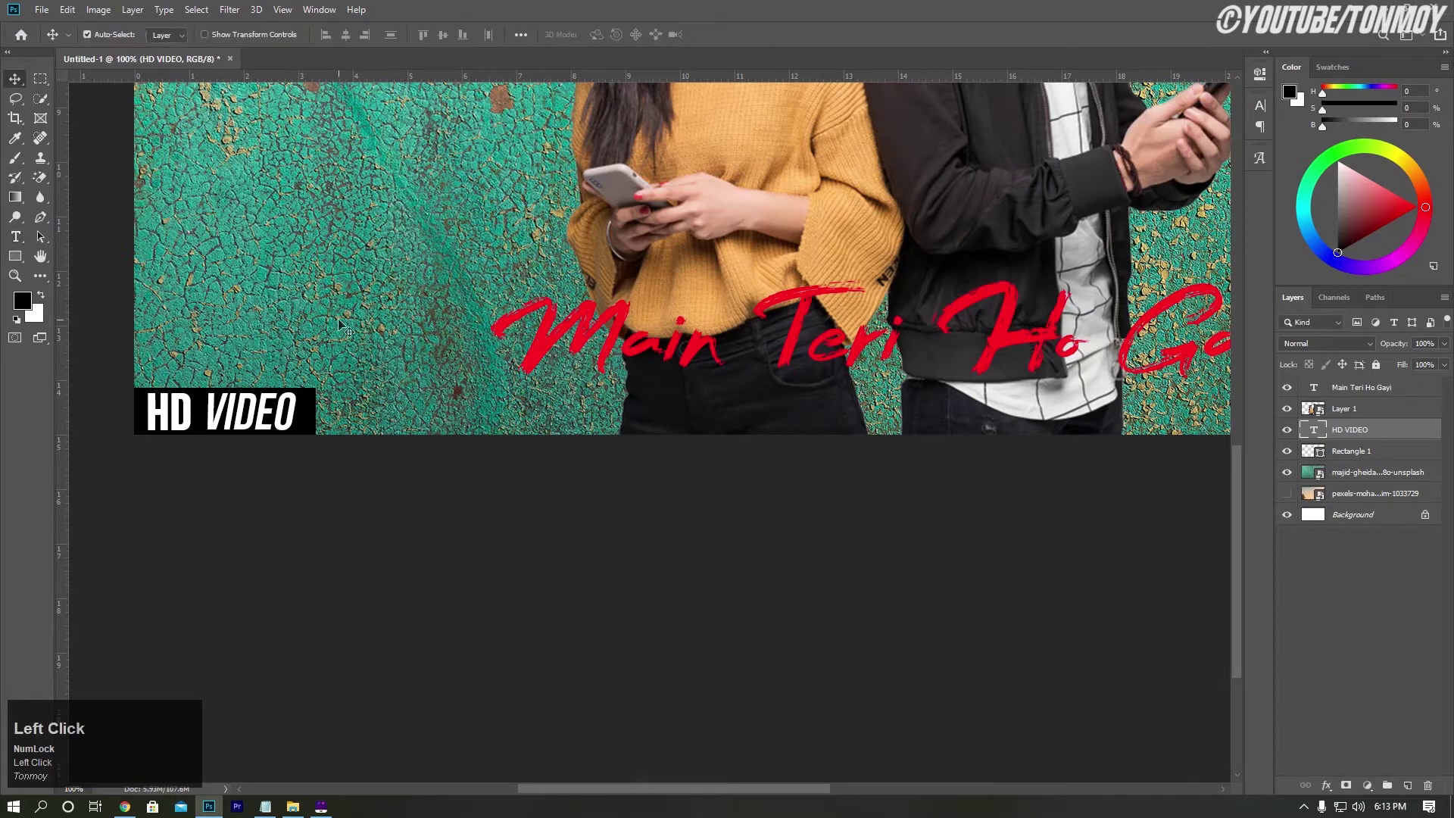
Align the centres of the "HD VIDEO" text and its black rectangle horizontally and vertically, and nudge both upward together
key("ctrl")
left_click(1360, 451, "shift")
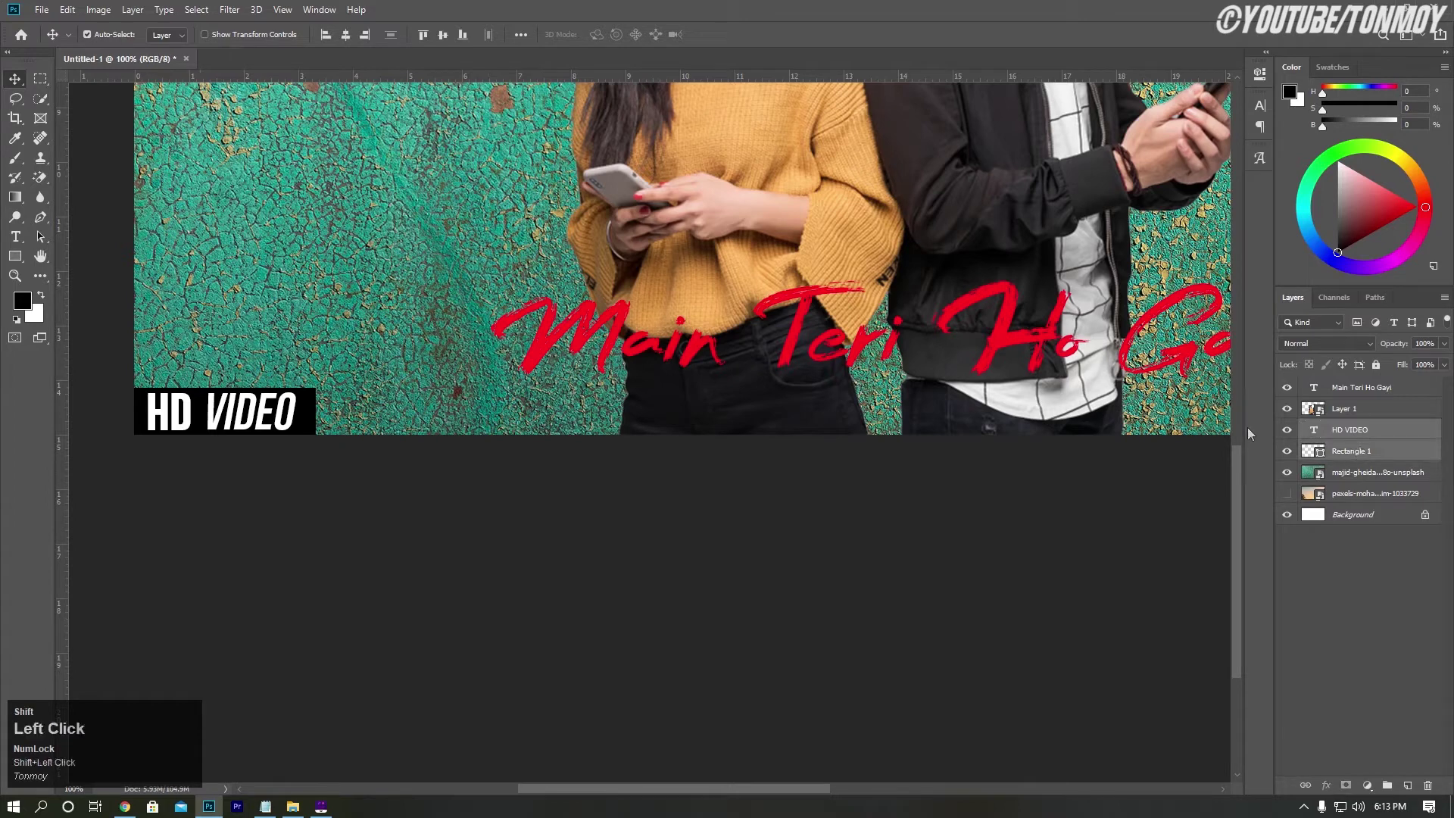
left_click(346, 35)
left_click(444, 36)
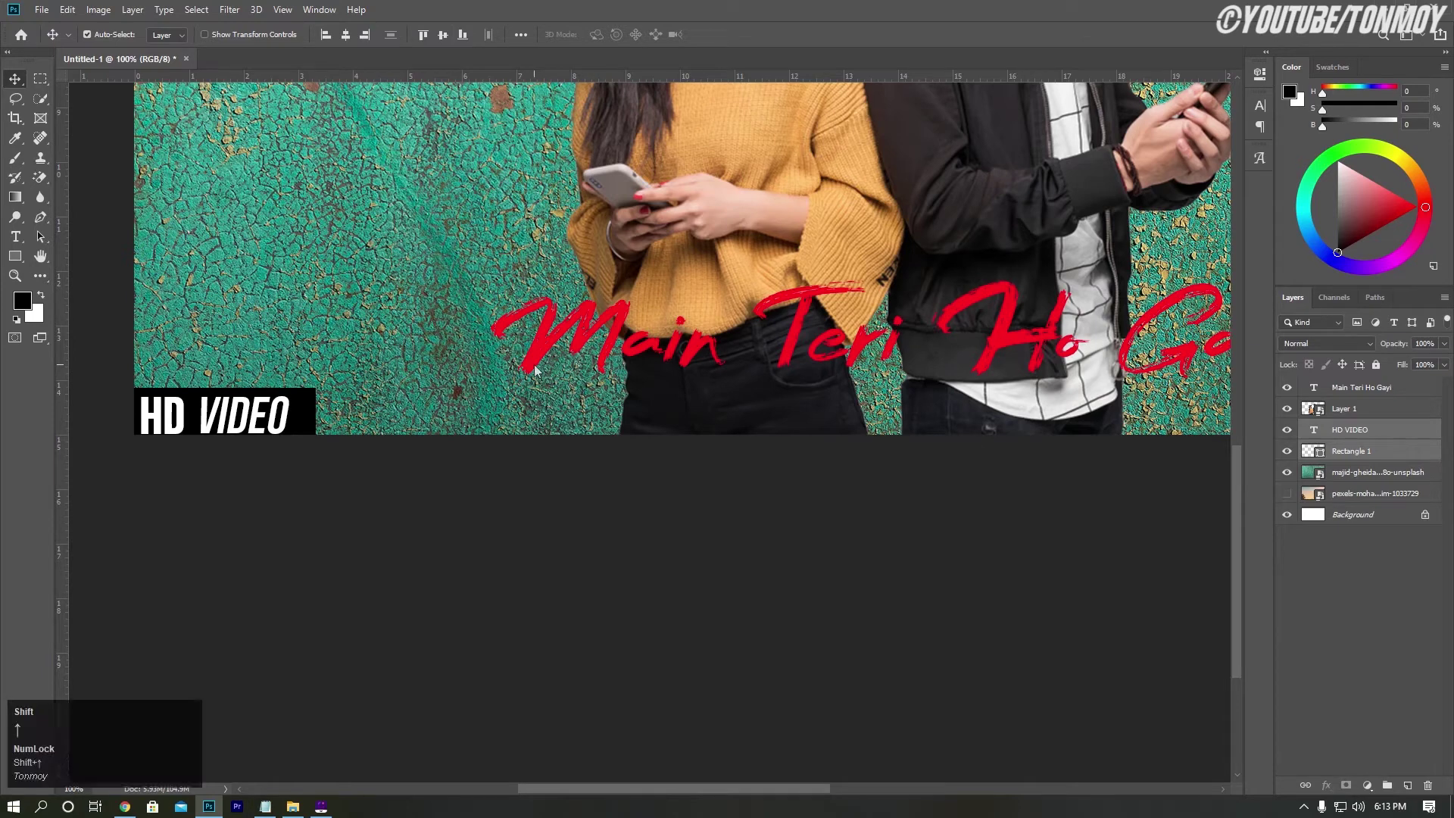
key("shift+Up")
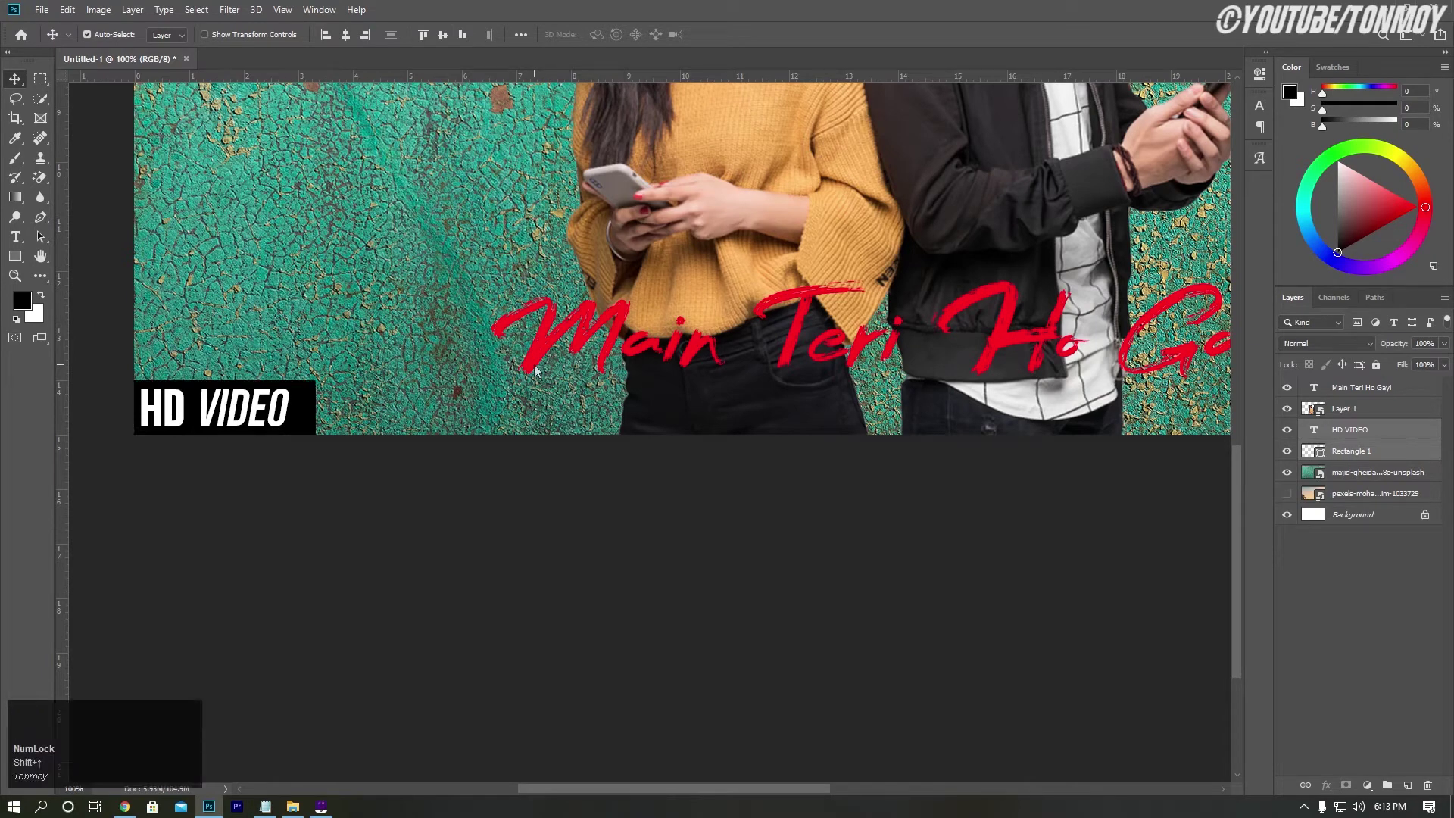
Copy "Directed by" from the Content text.txt file in Notepad and add it as a text layer on the wall beside the woman
key("ctrl")
key("ctrl+0")
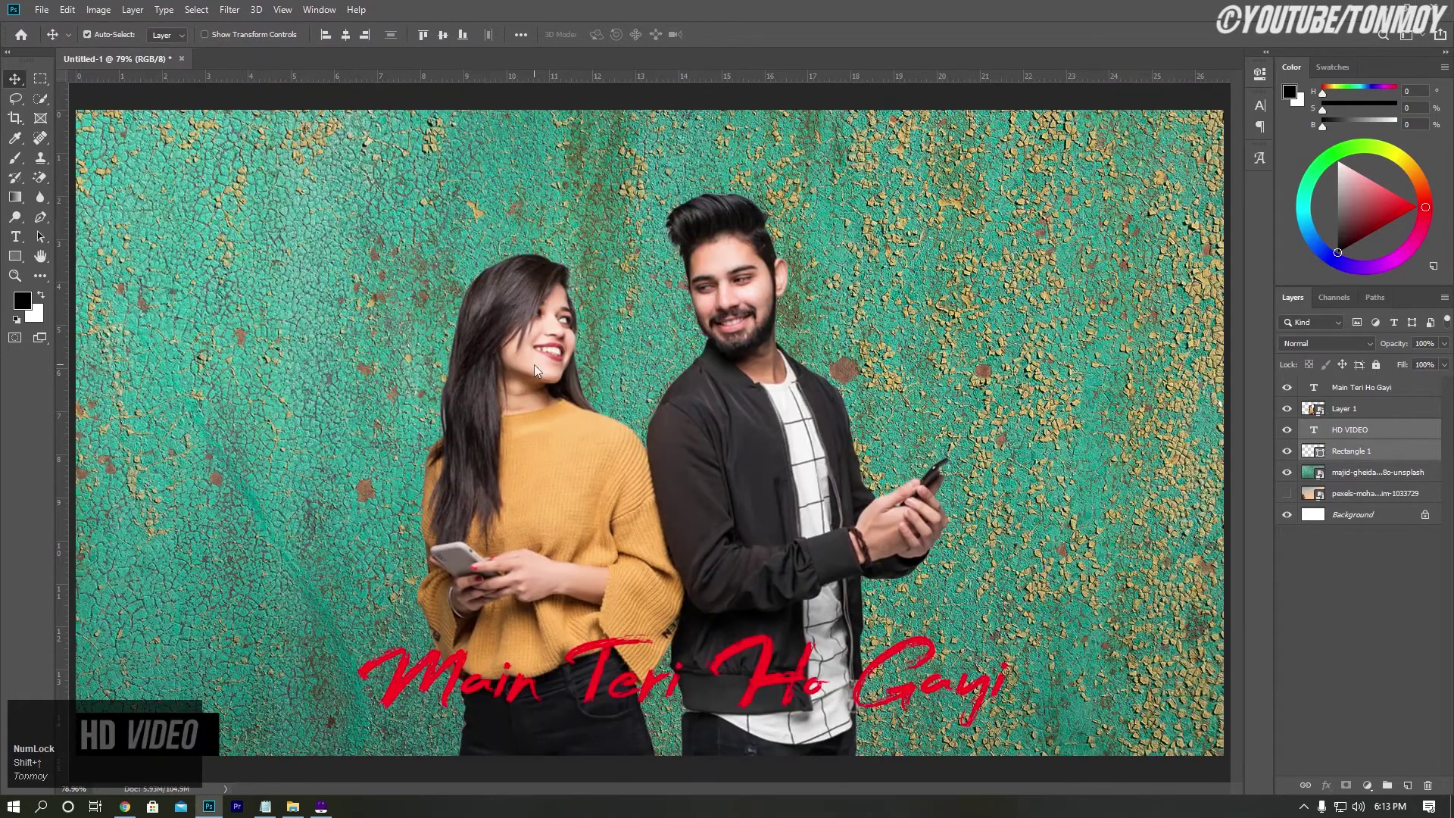
key("ctrl+minus")
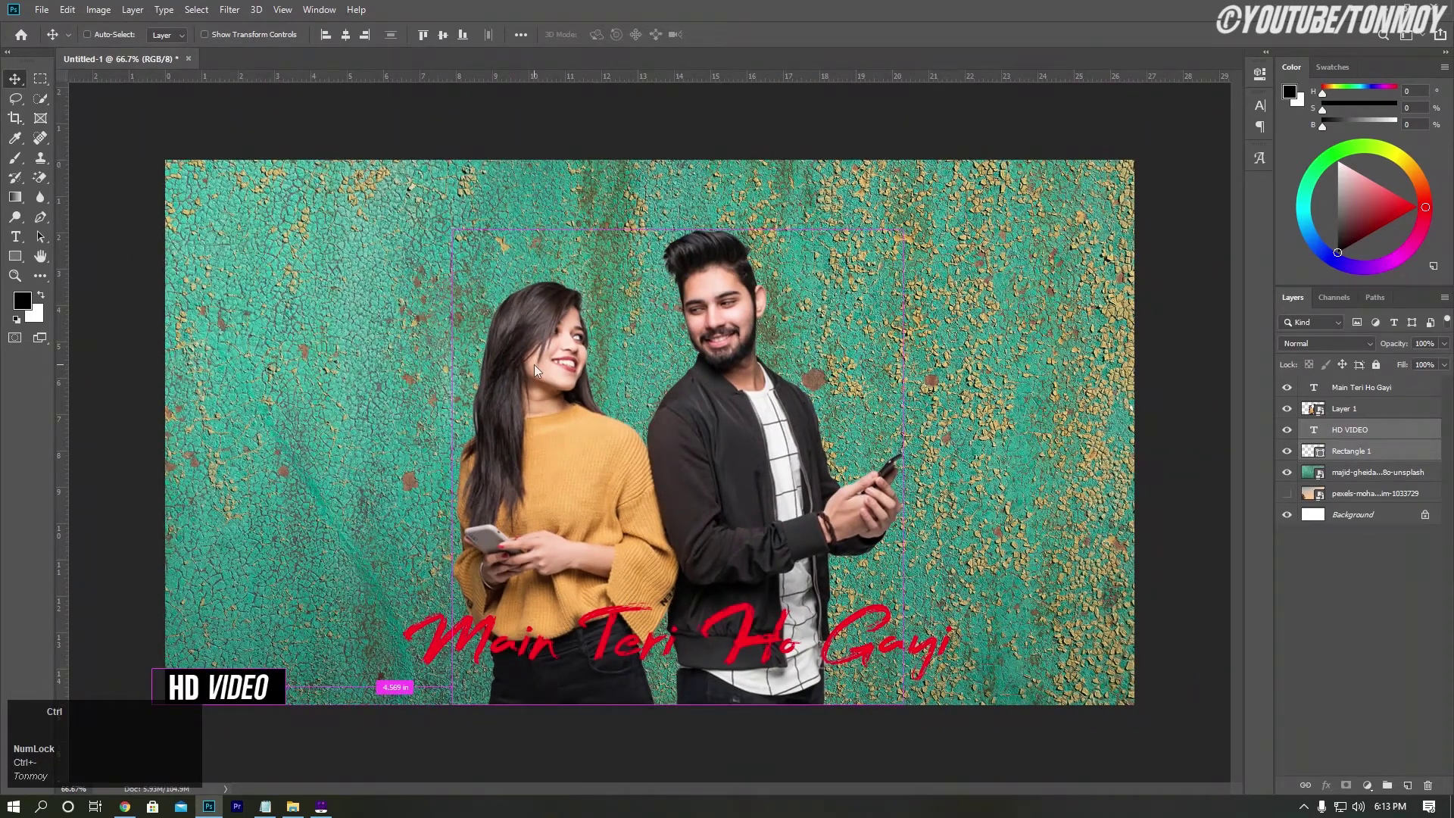
key("ctrl+minus")
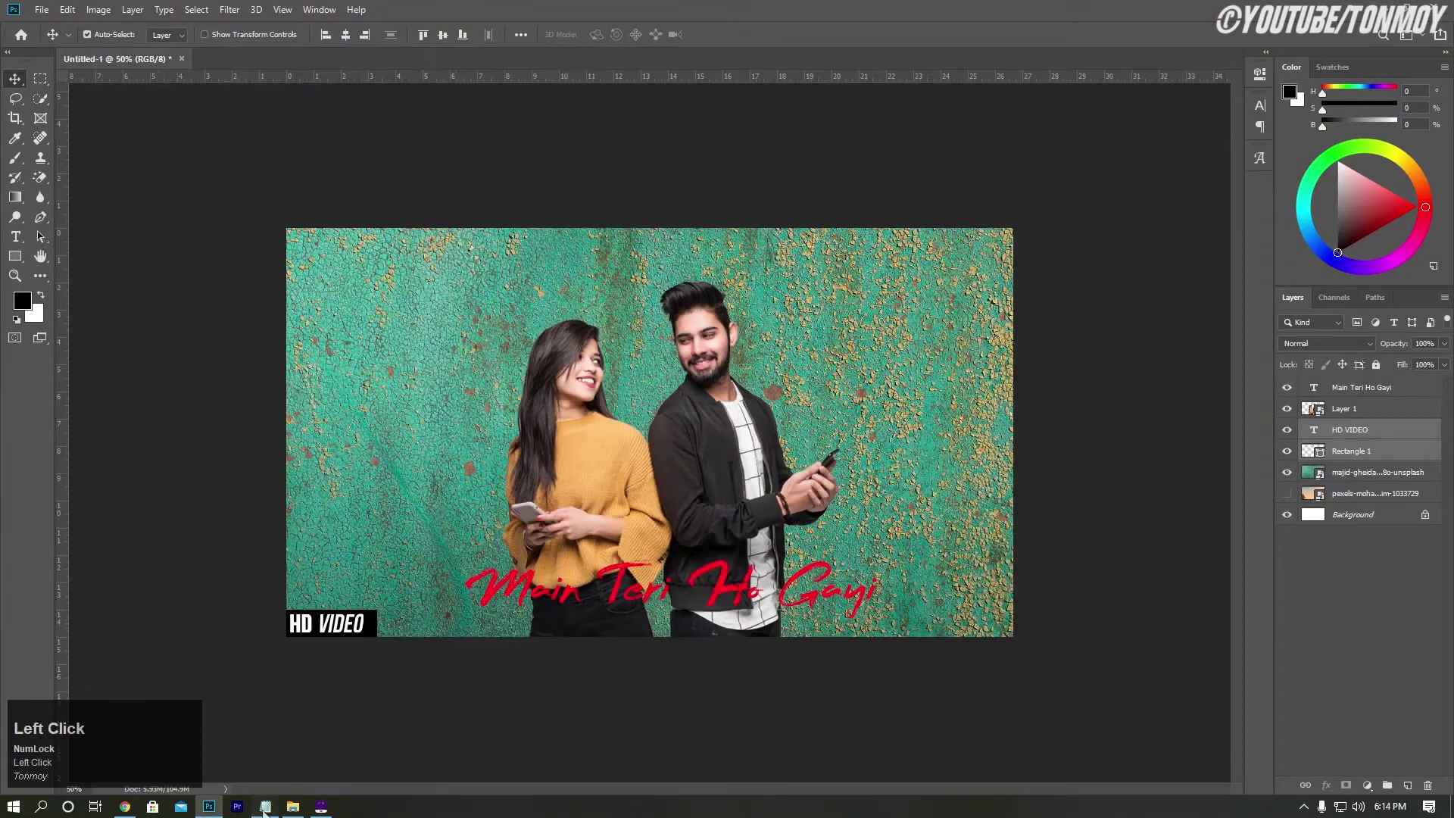
left_click(265, 806)
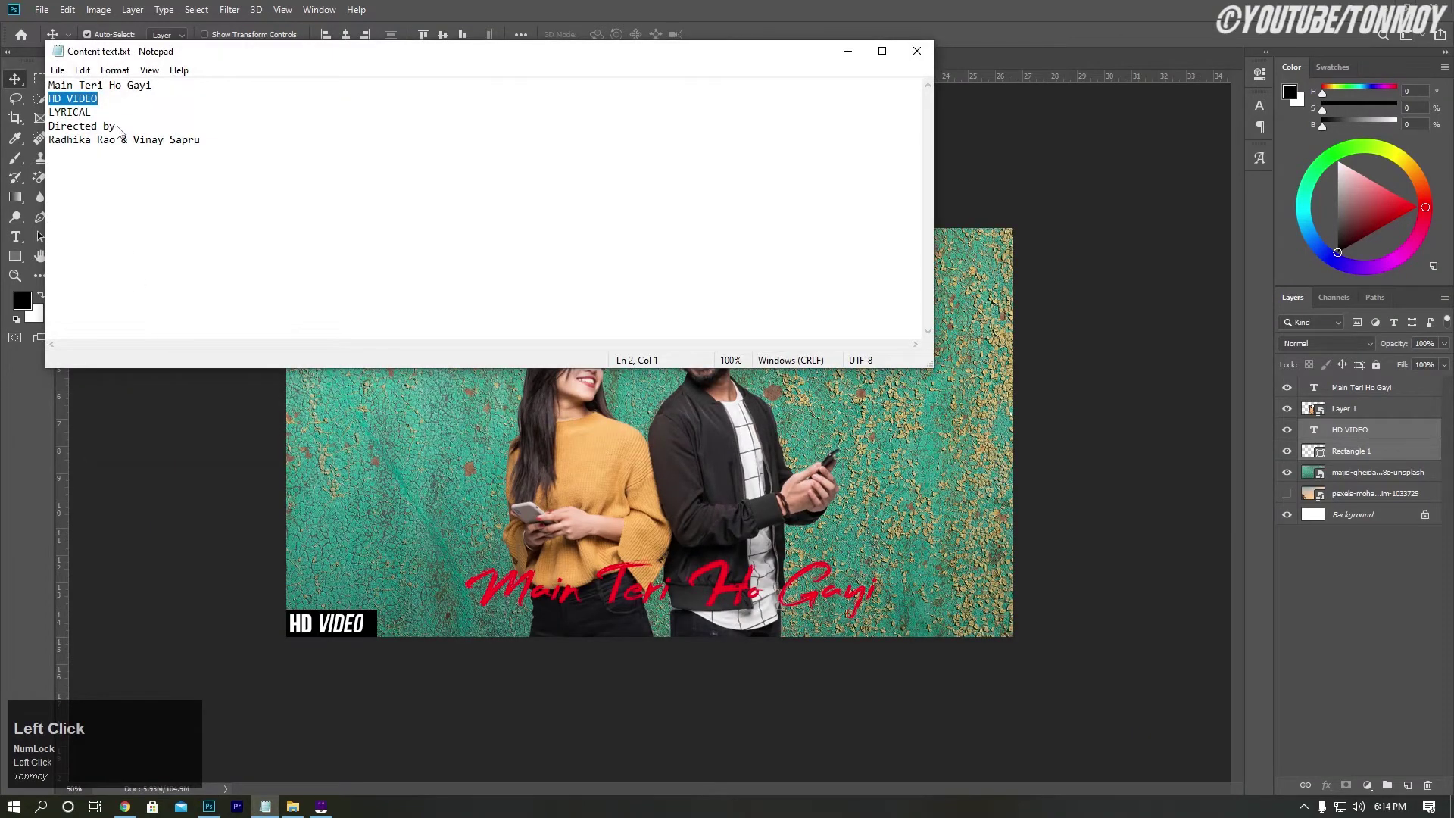
left_click_drag(116, 127, 53, 127)
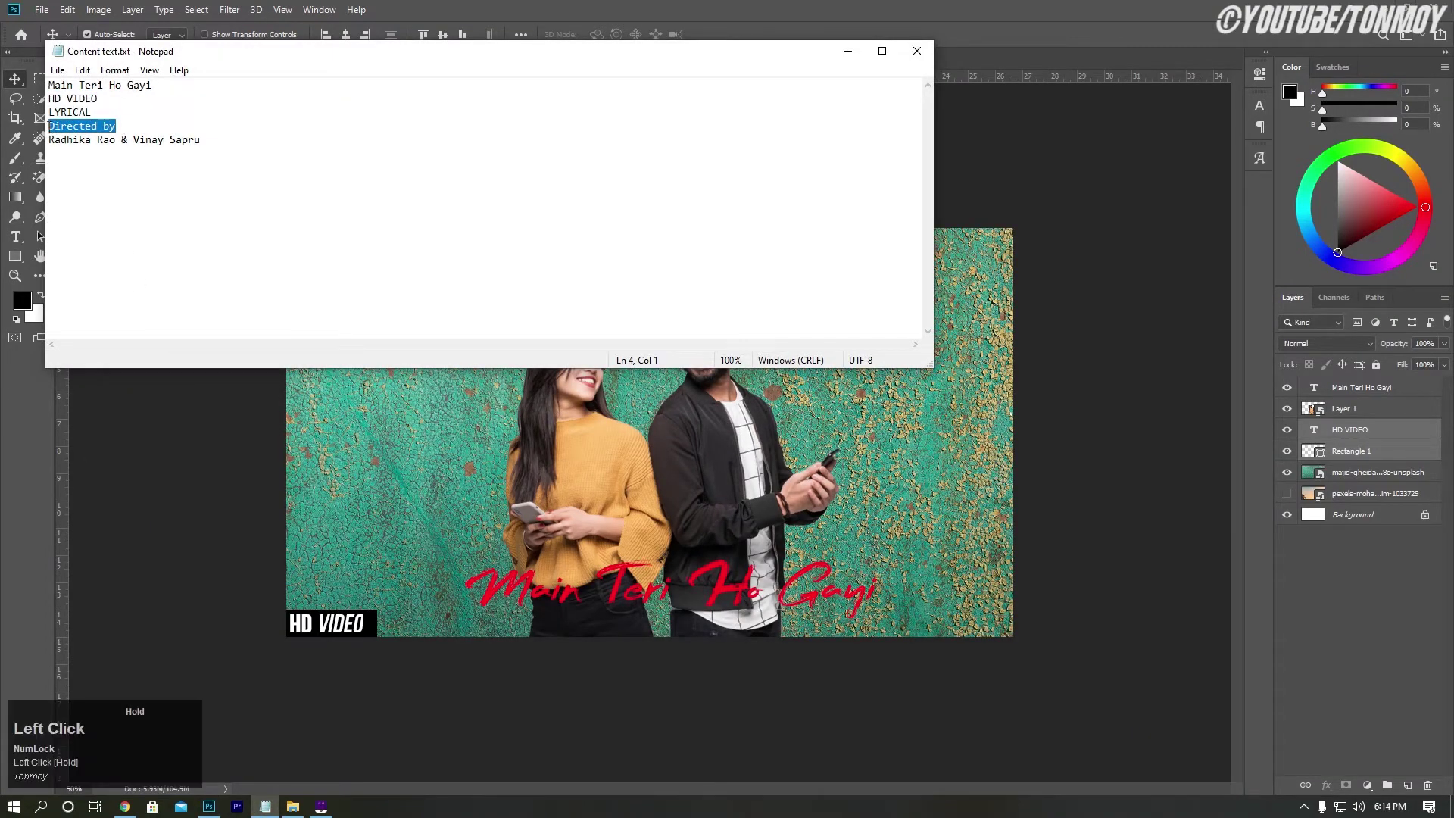
key("ctrl+c")
left_click(849, 51)
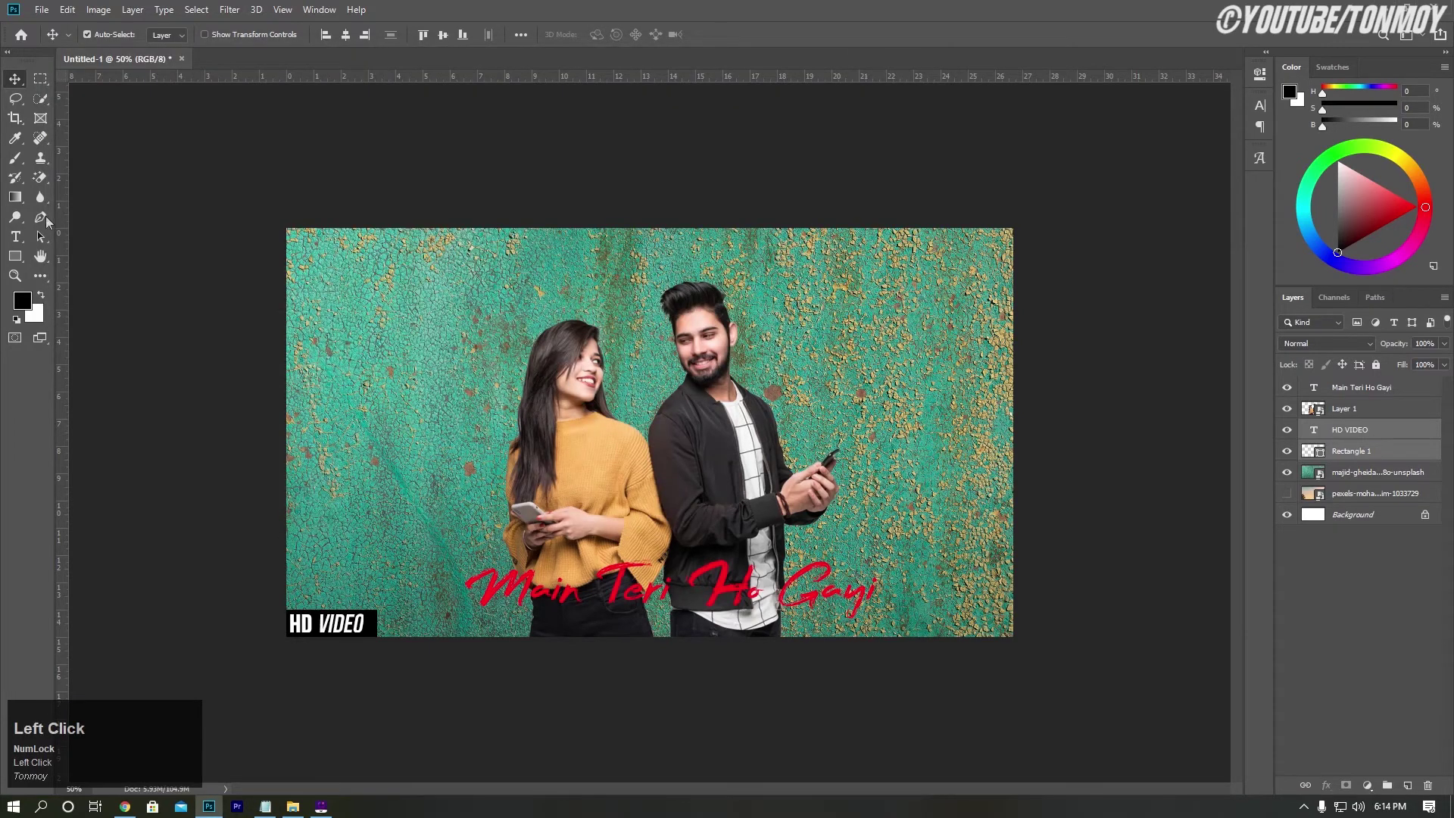
left_click(17, 237)
left_click(334, 340)
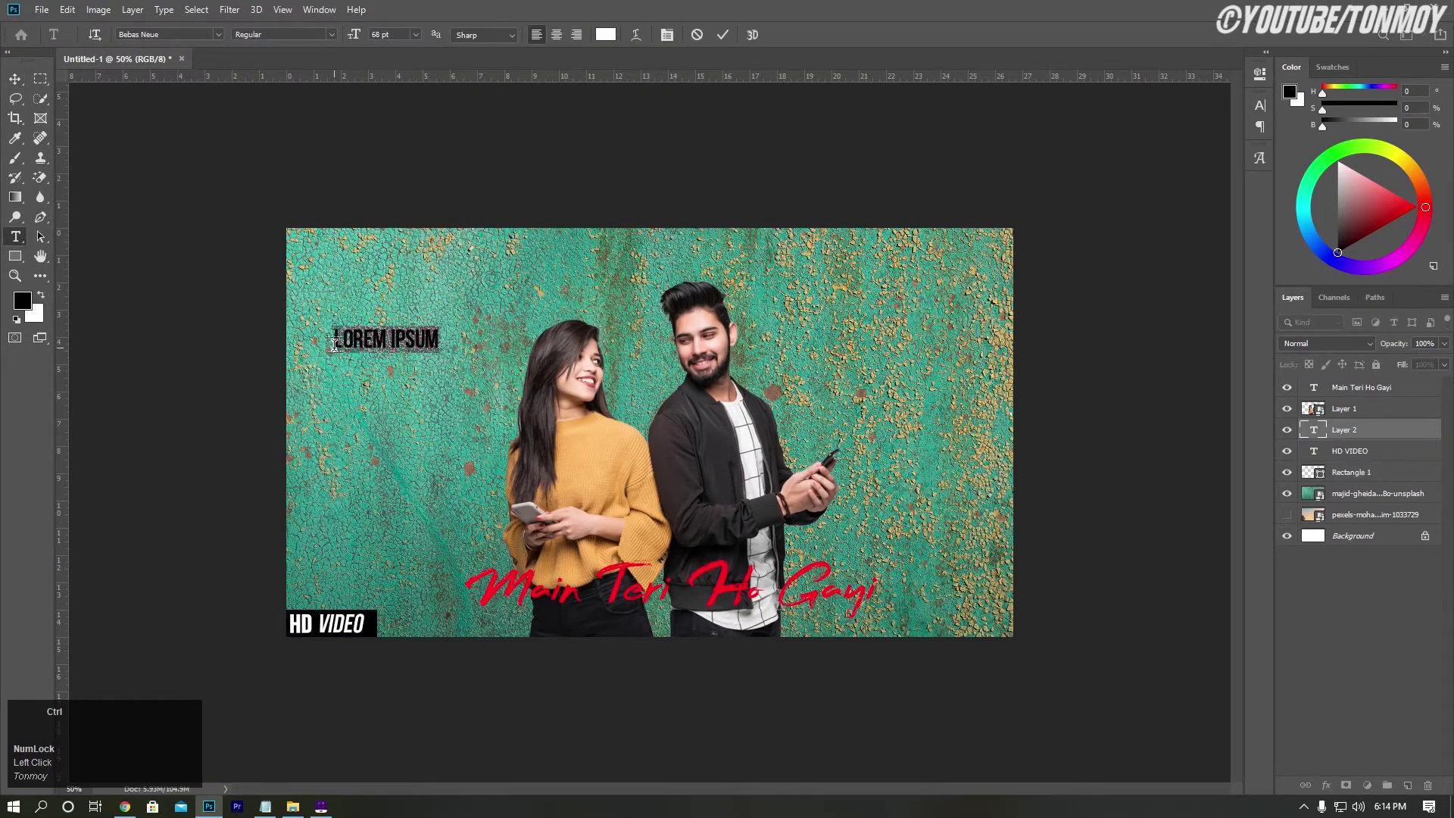
key("ctrl+v")
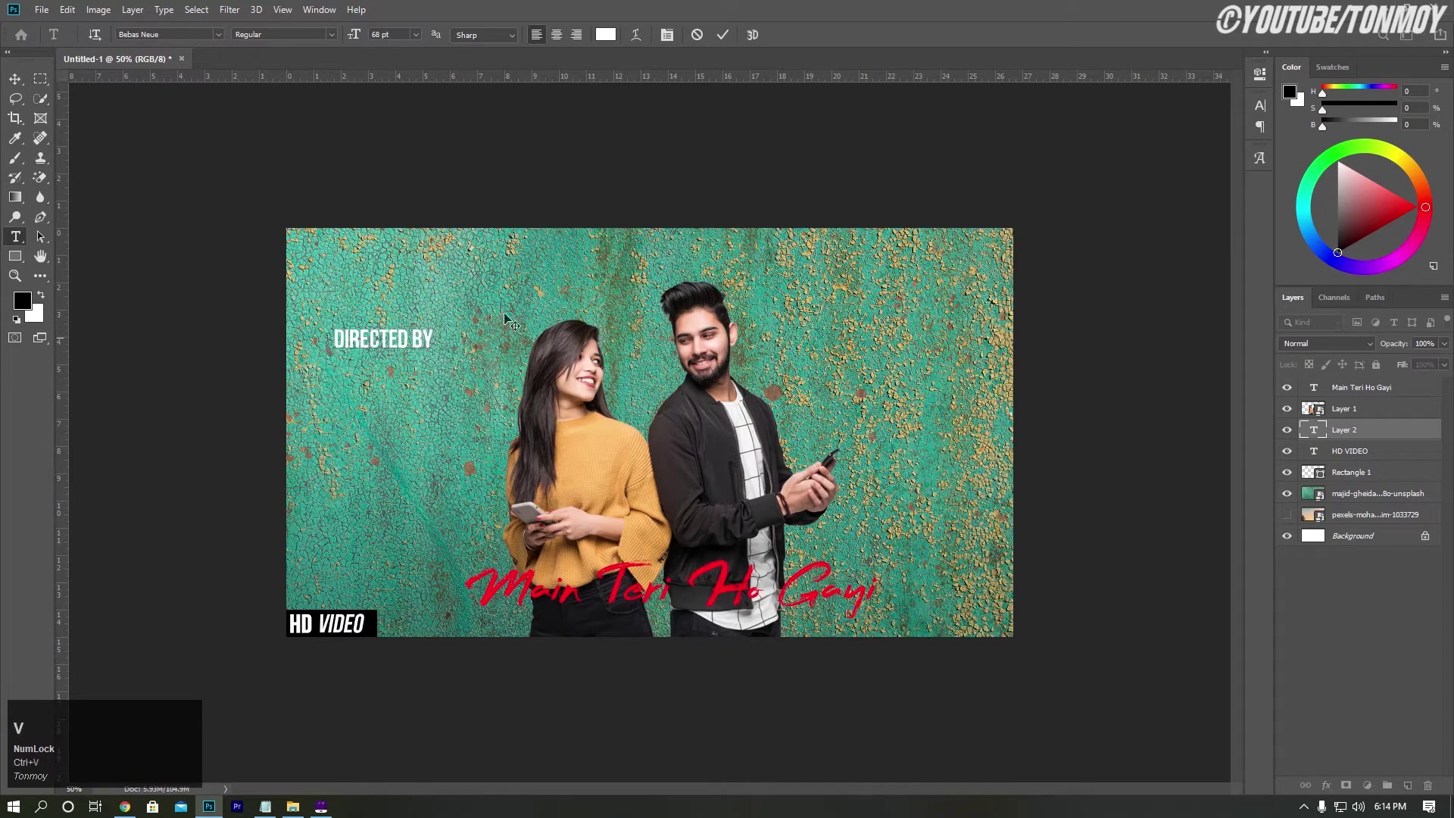
left_click(723, 35)
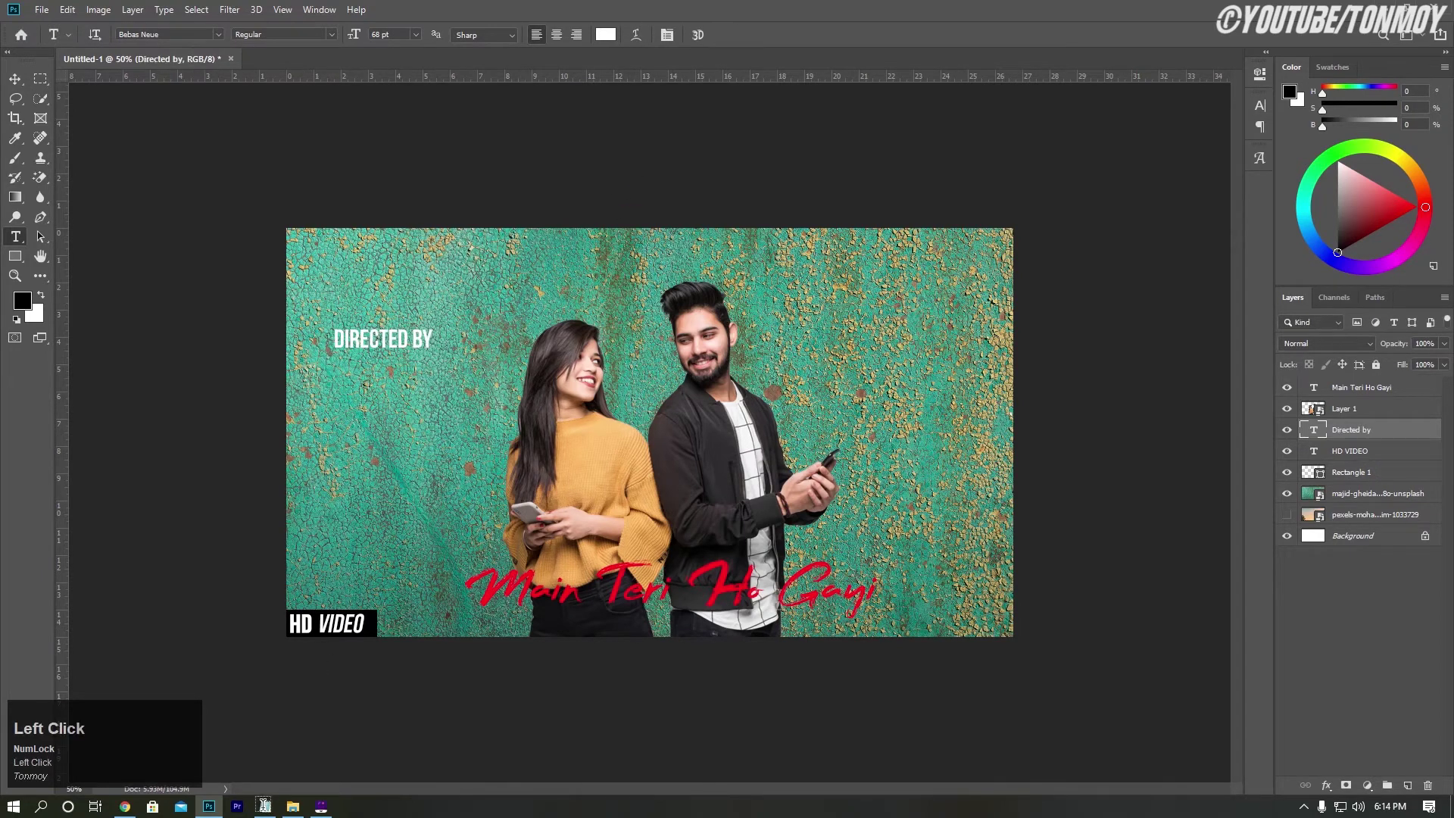
Copy the two directors' names from the Notepad file and add them as a separate text layer below "Directed by"
left_click(265, 806)
left_click_drag(203, 140, 48, 140)
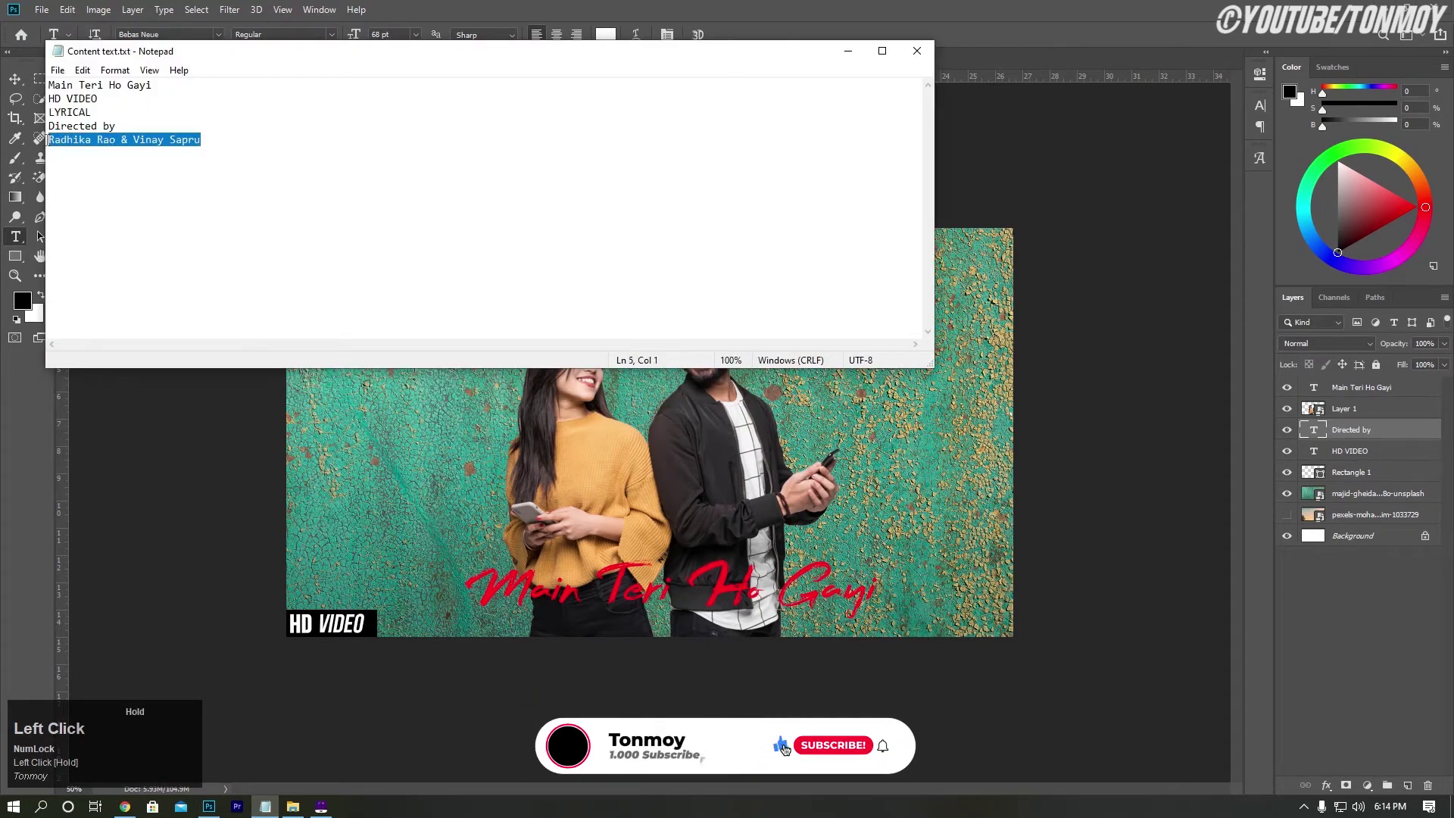
left_click(848, 51)
left_click(326, 385)
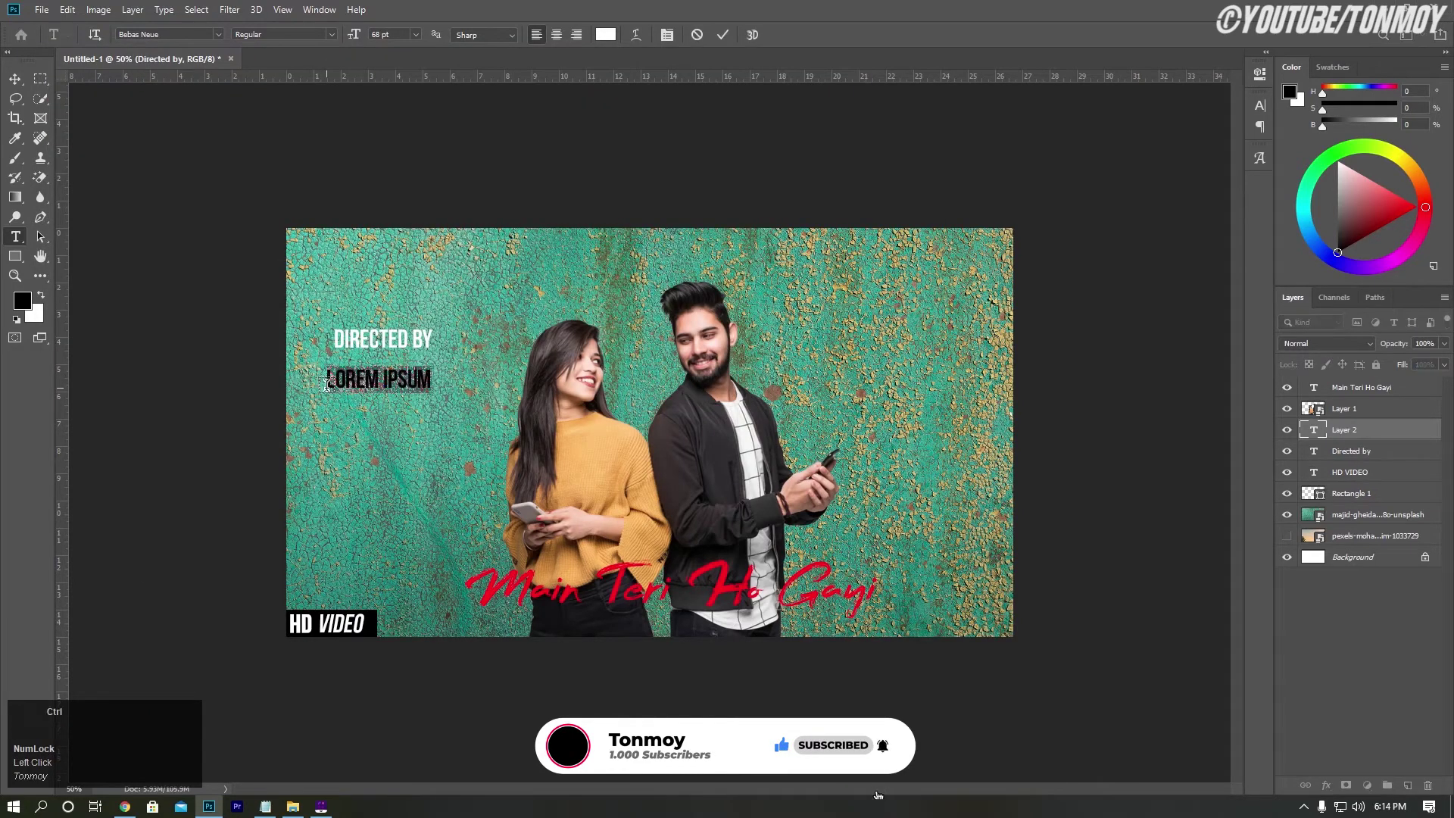
key("ctrl+v")
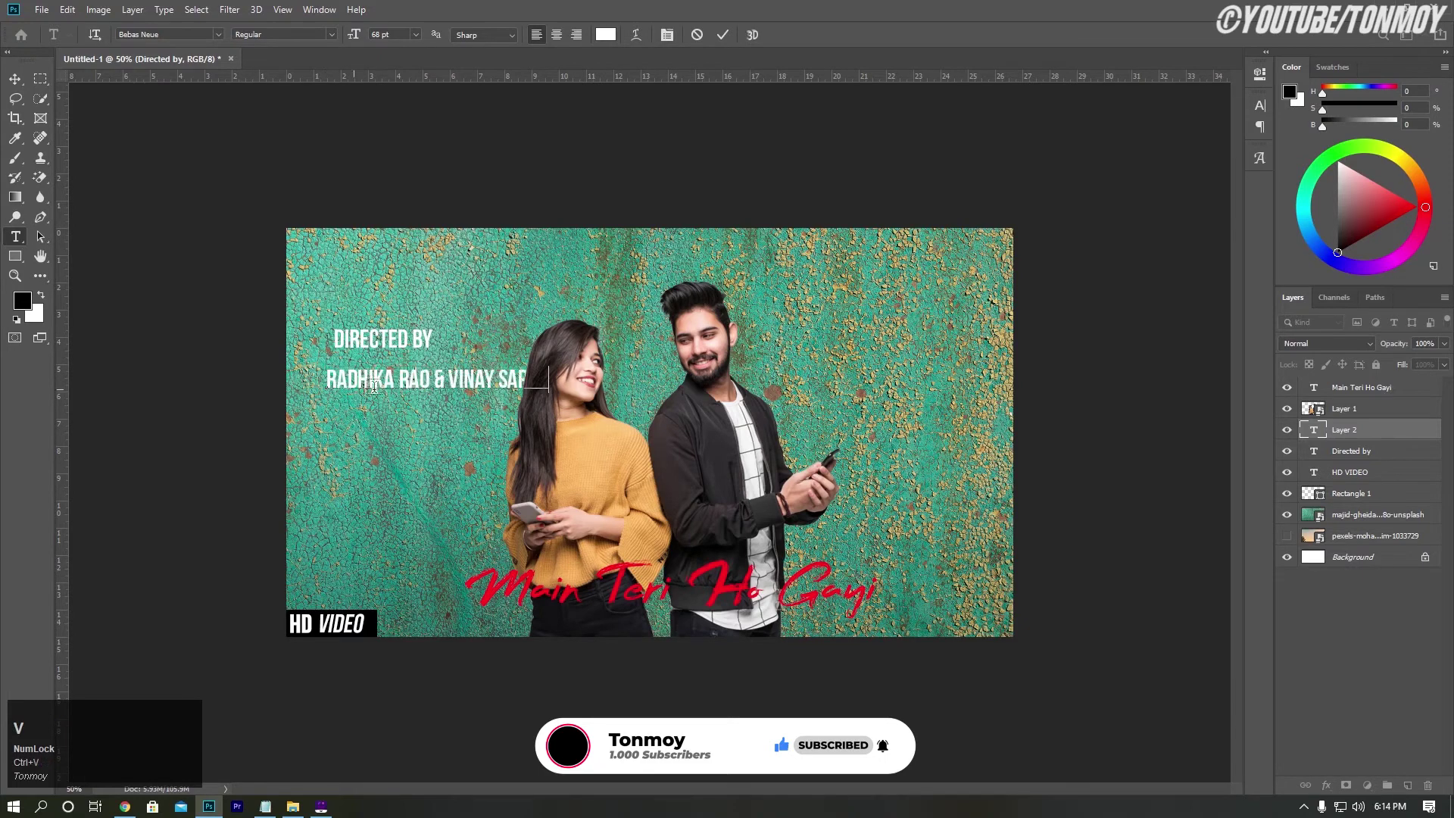
left_click(721, 39)
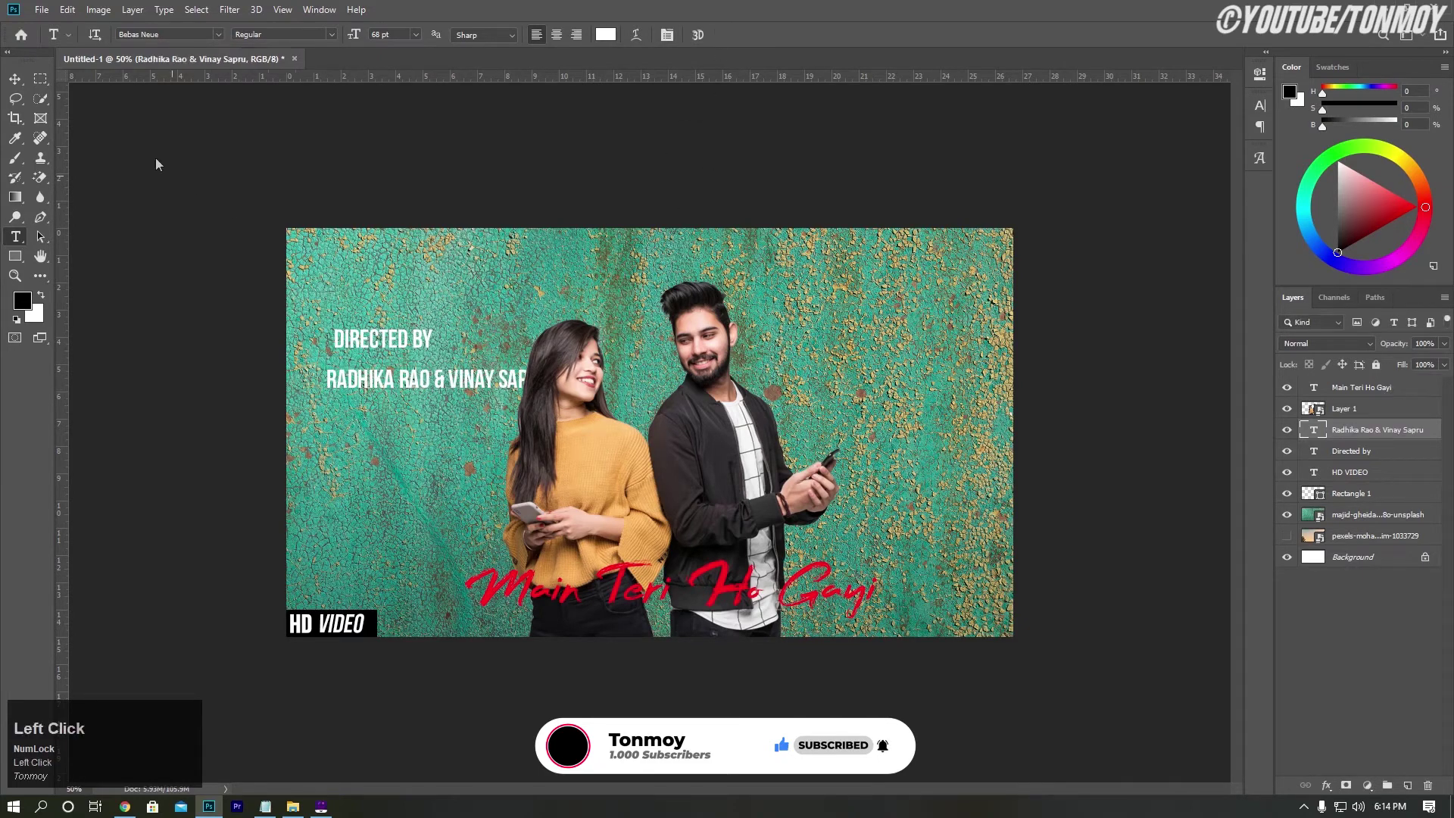
Move the "Directed by" text to the wall beside the man and raise the red script title to the couple's hand level
key("v")
left_click_drag(419, 341, 892, 406)
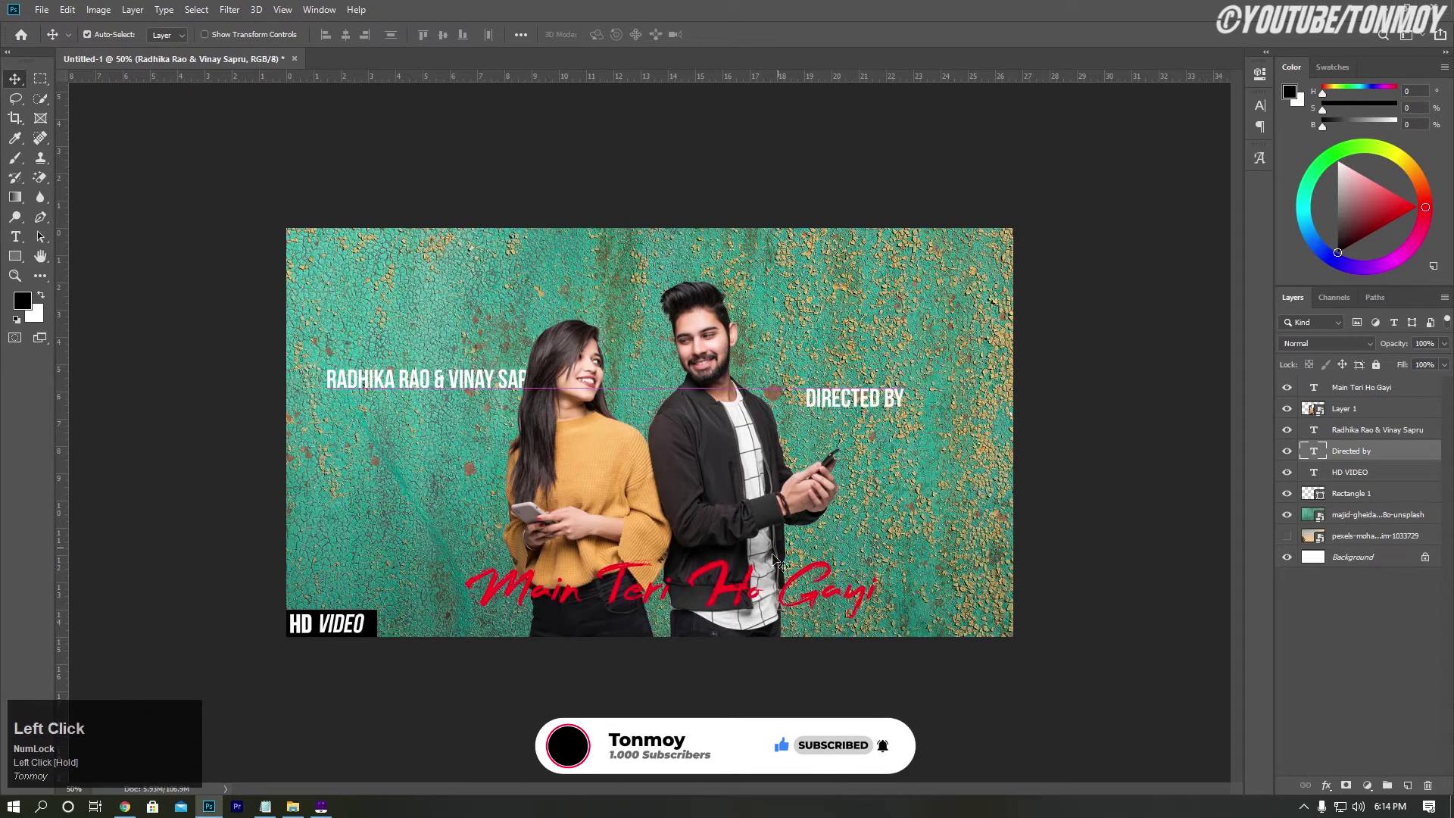
left_click_drag(725, 568, 724, 499)
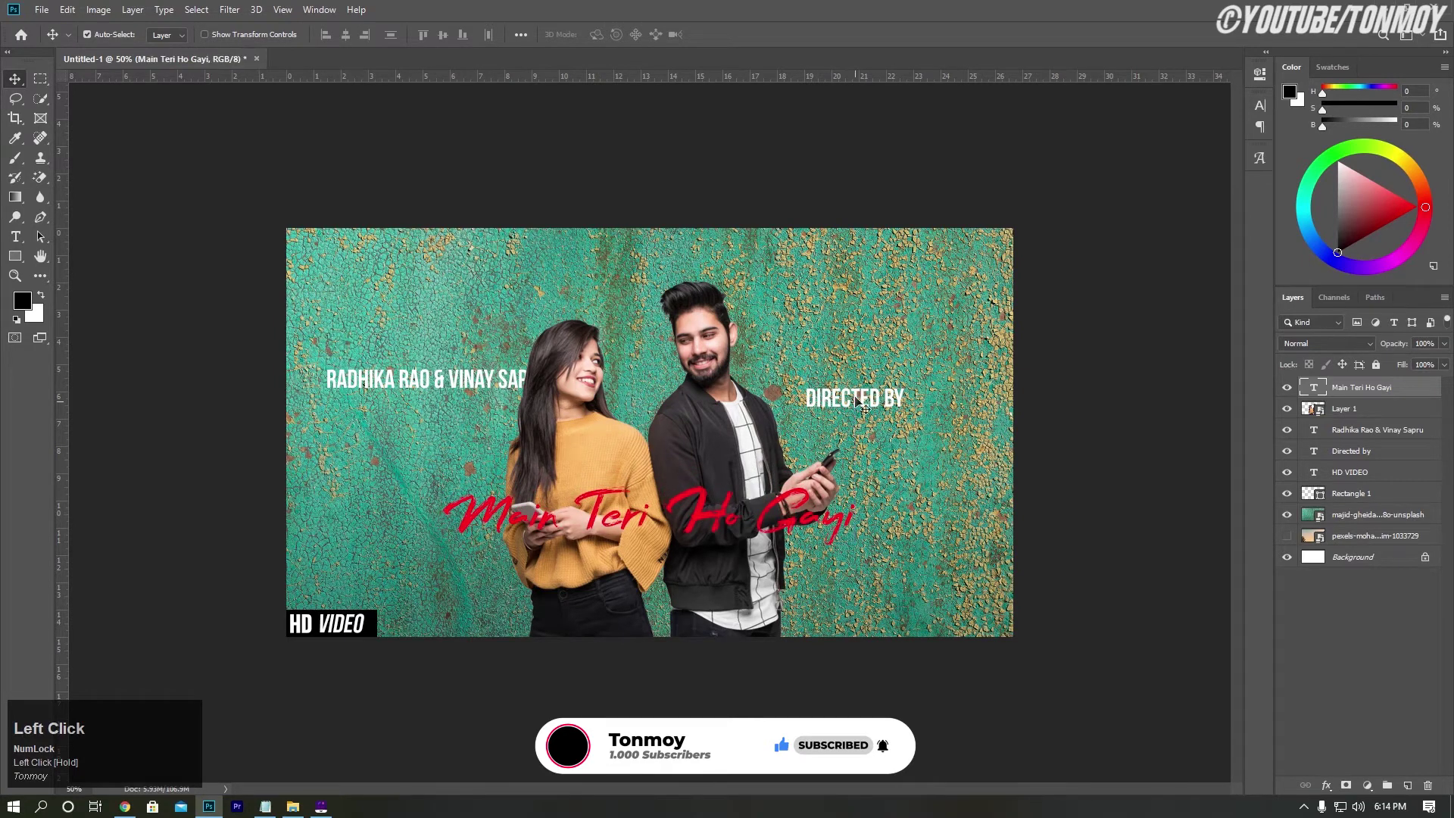
Stack "Directed by" and the directors' names at the lower centre of the image, with their layers above the couple and the couple below the rectangle
left_click_drag(856, 402, 659, 587)
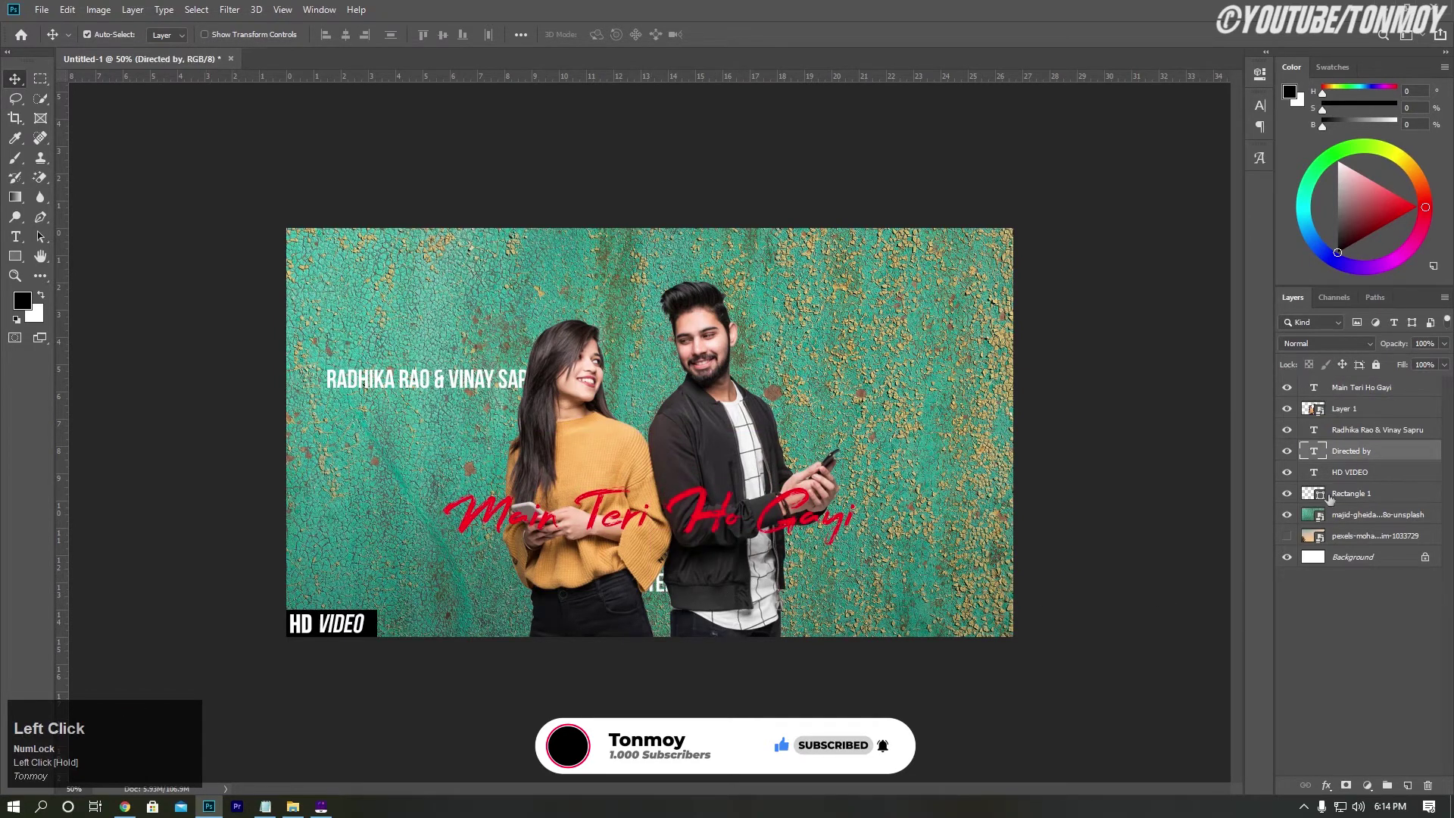
left_click_drag(1373, 445, 1371, 384)
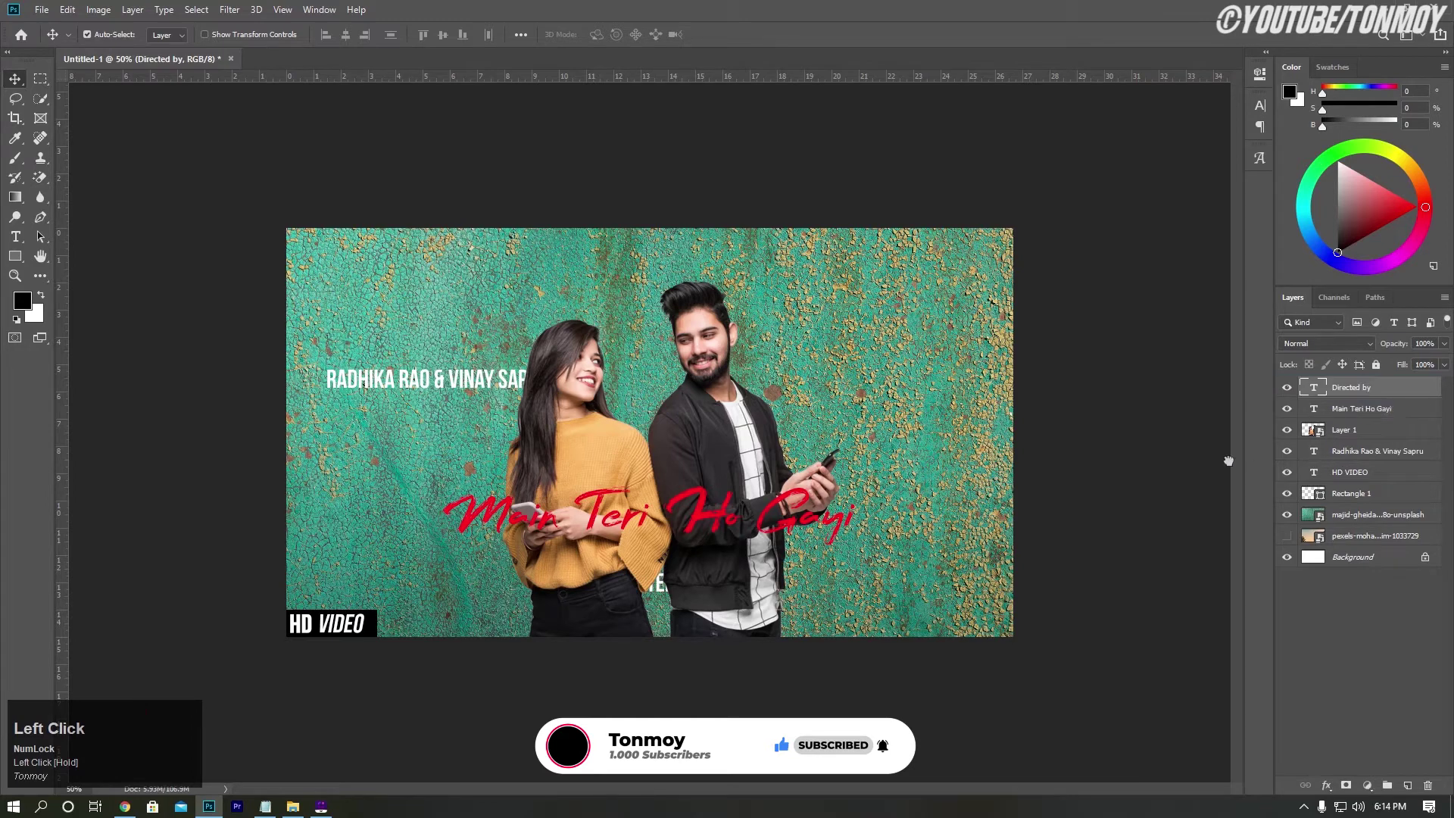
left_click_drag(496, 390, 846, 609)
left_click_drag(1363, 451, 1365, 505)
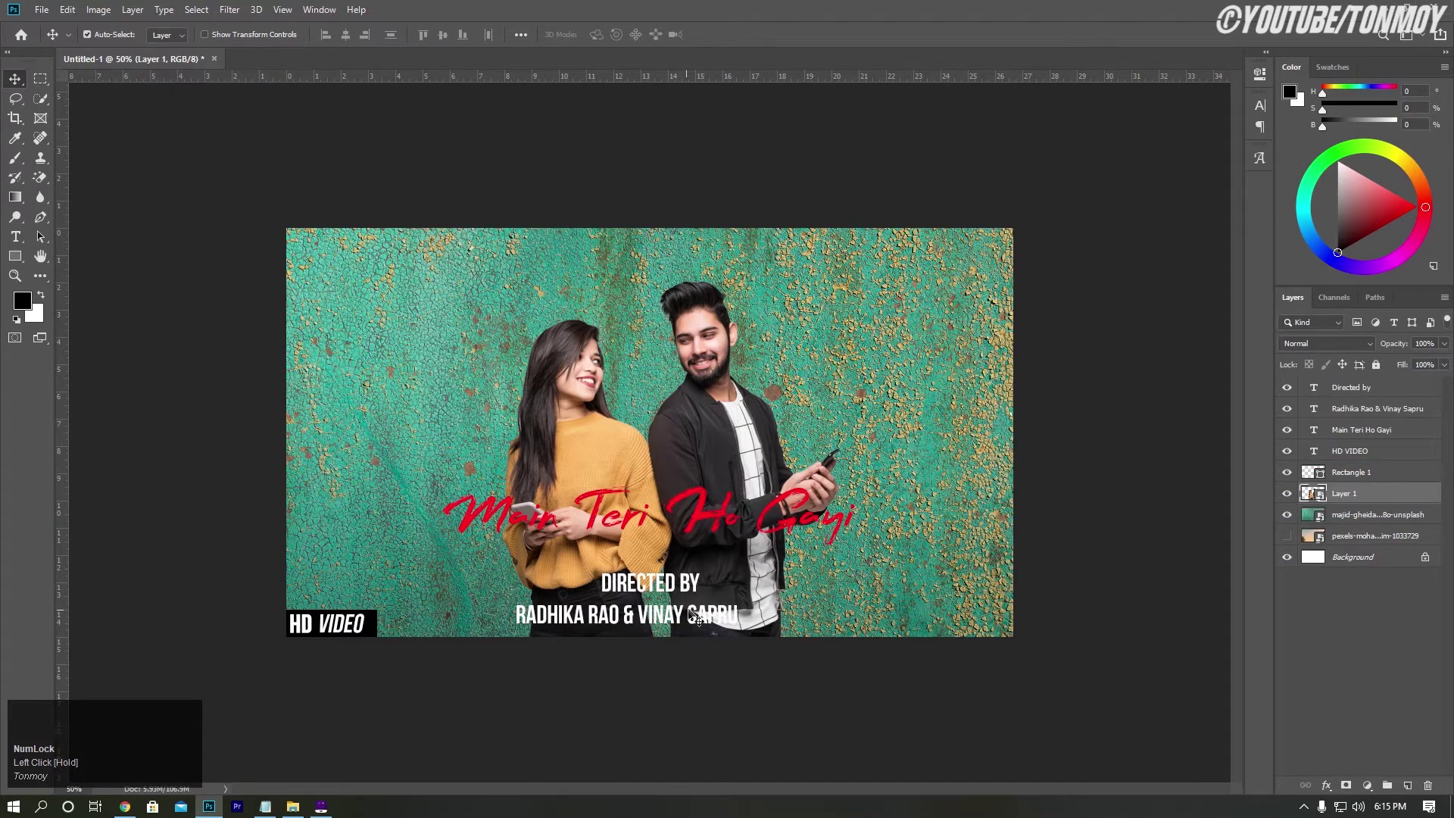
left_click_drag(696, 623, 726, 618)
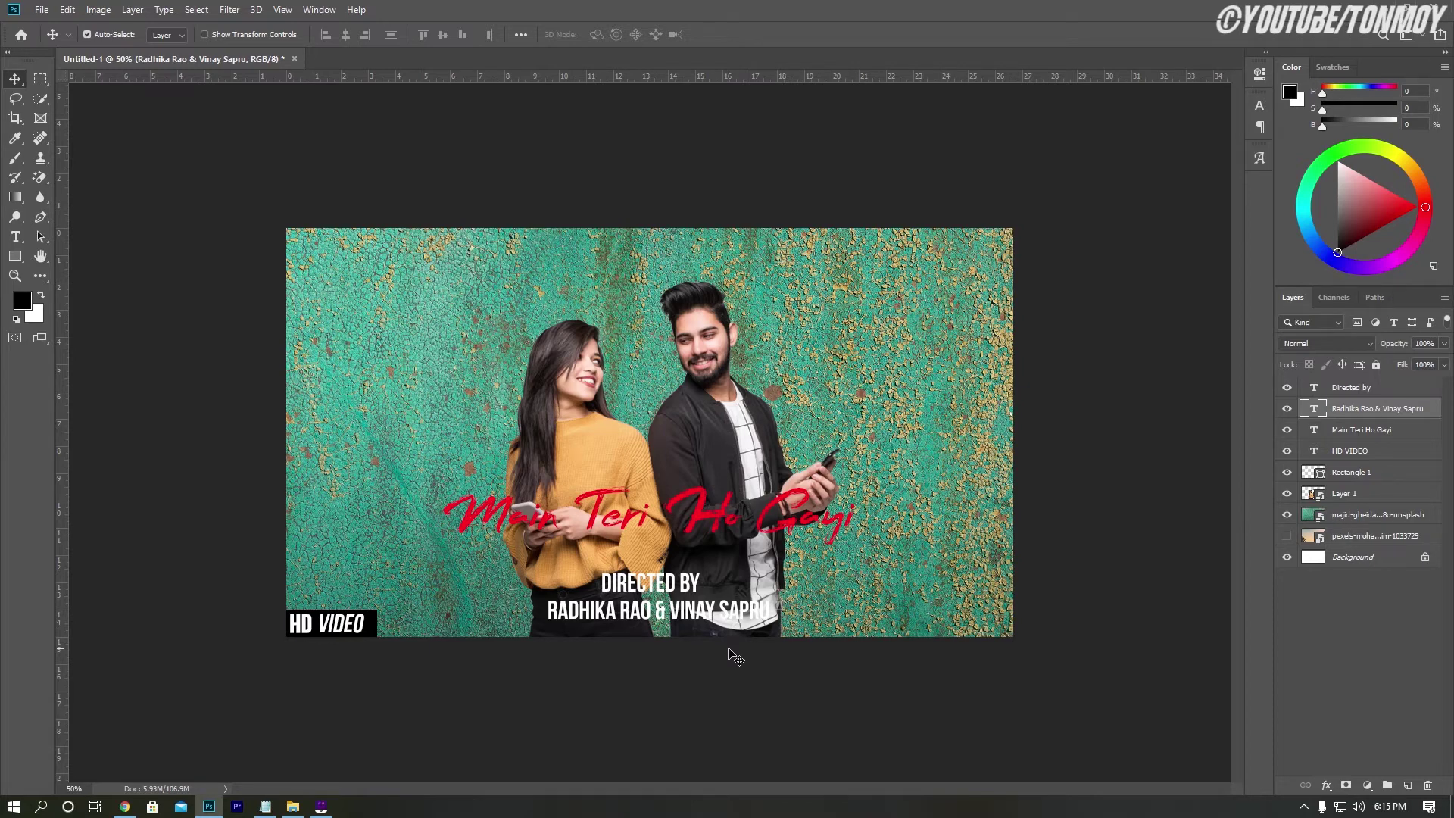
left_click(1260, 107)
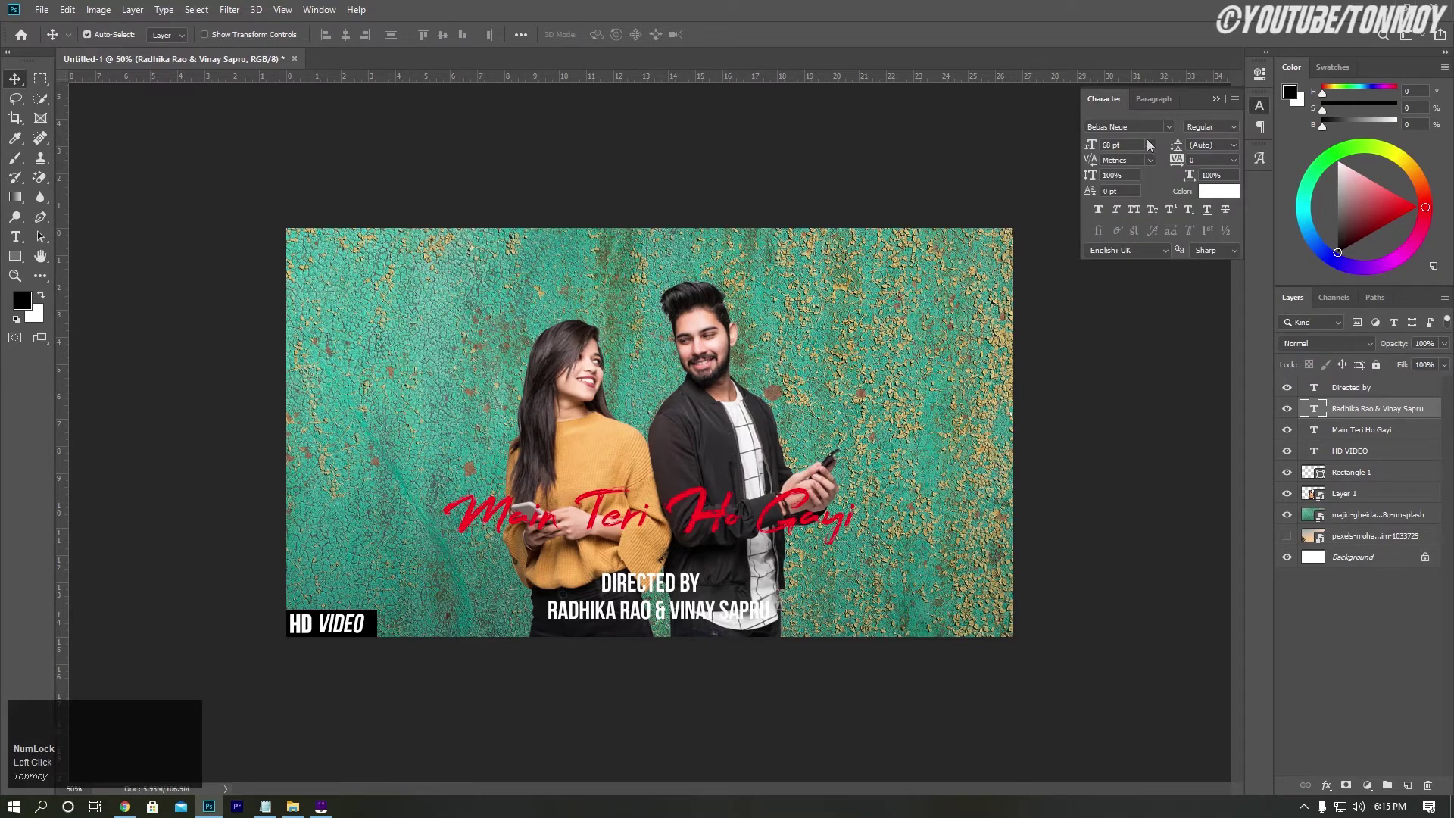
left_click(1216, 100)
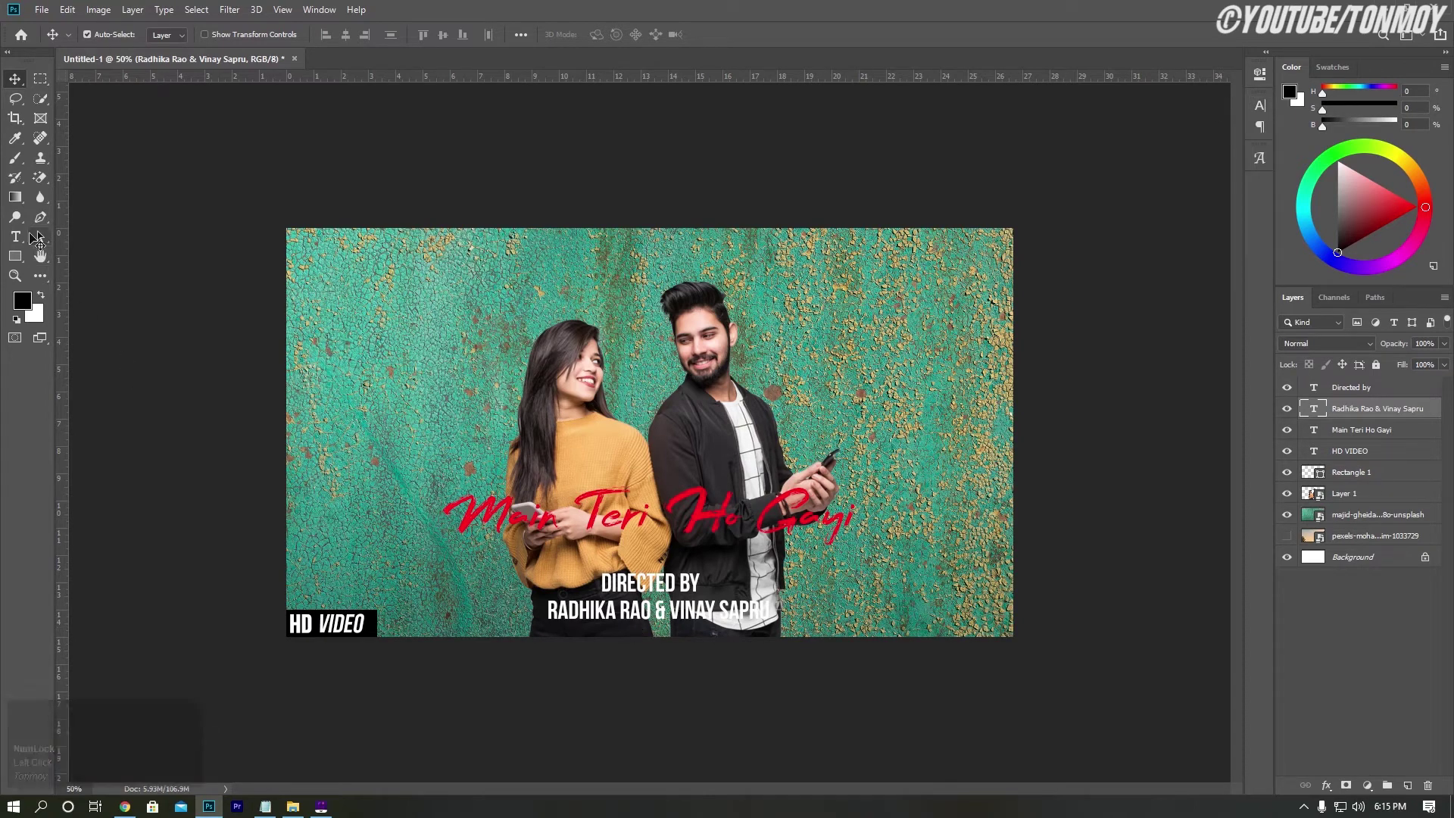
Draw a yellow #ffc600 to transparent gradient up from the image's bottom edge on a new layer, and place it directly above the couple layer
left_click(17, 199)
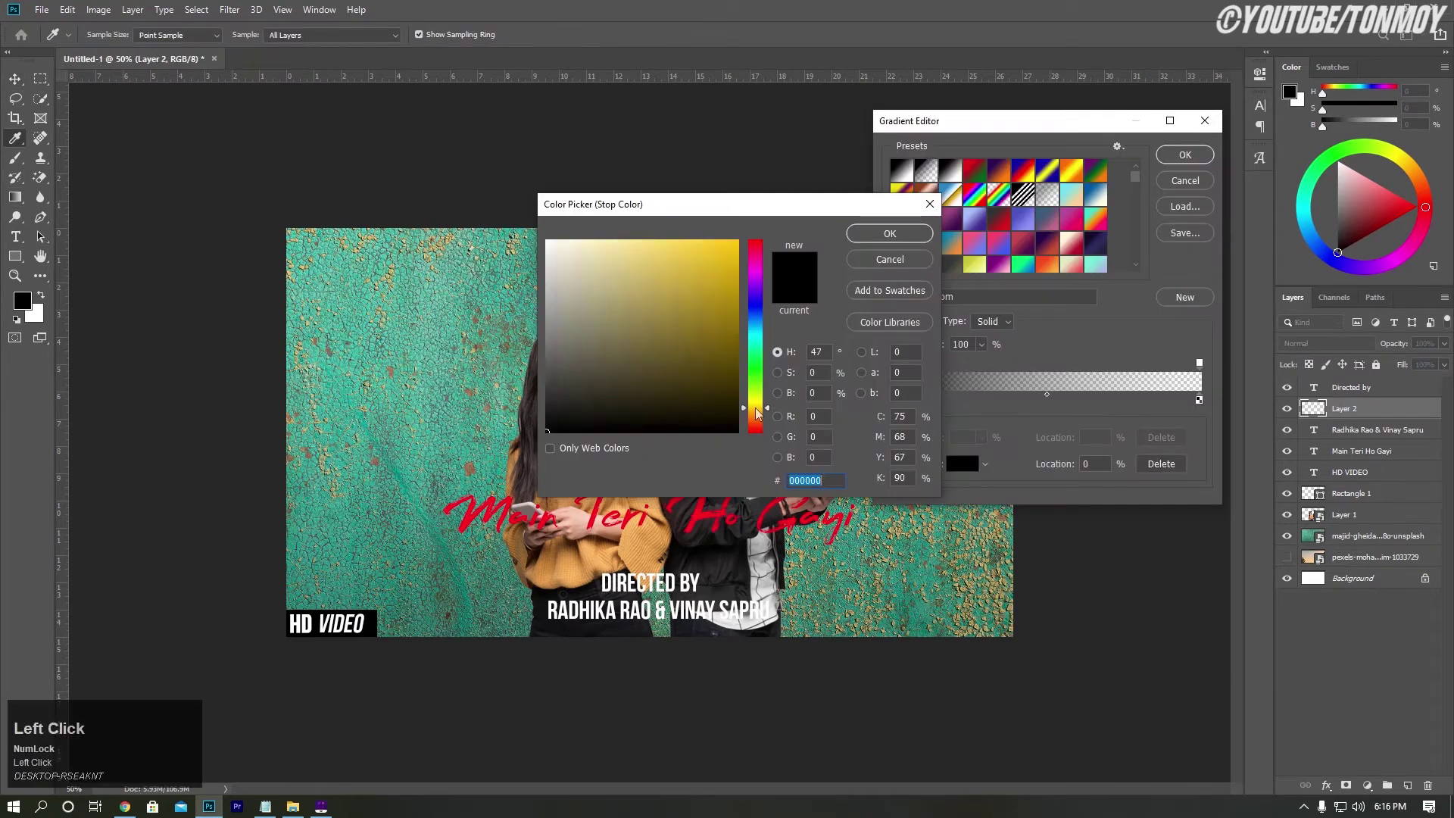
left_click(734, 236)
left_click_drag(734, 237, 739, 231)
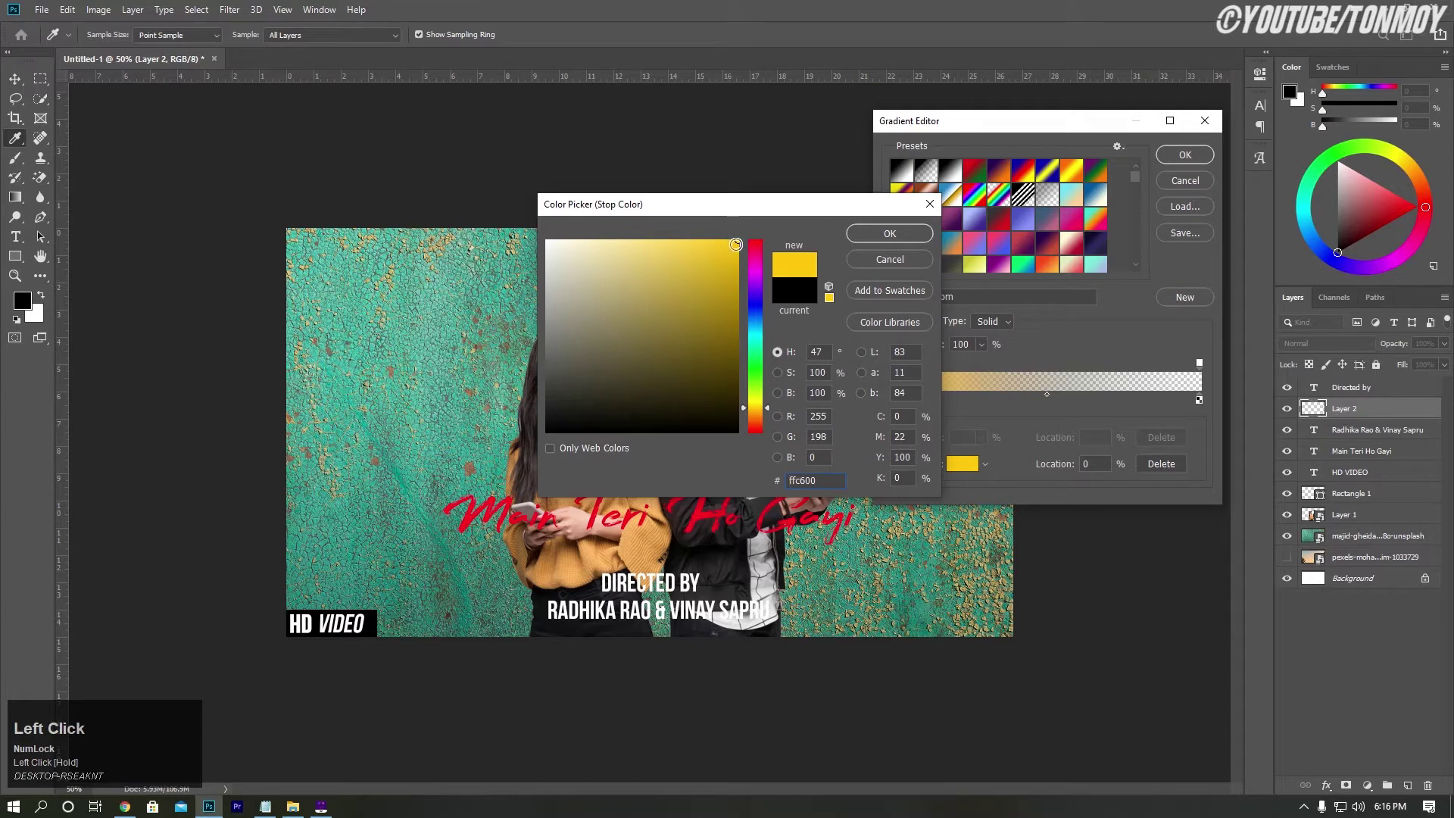
left_click(894, 235)
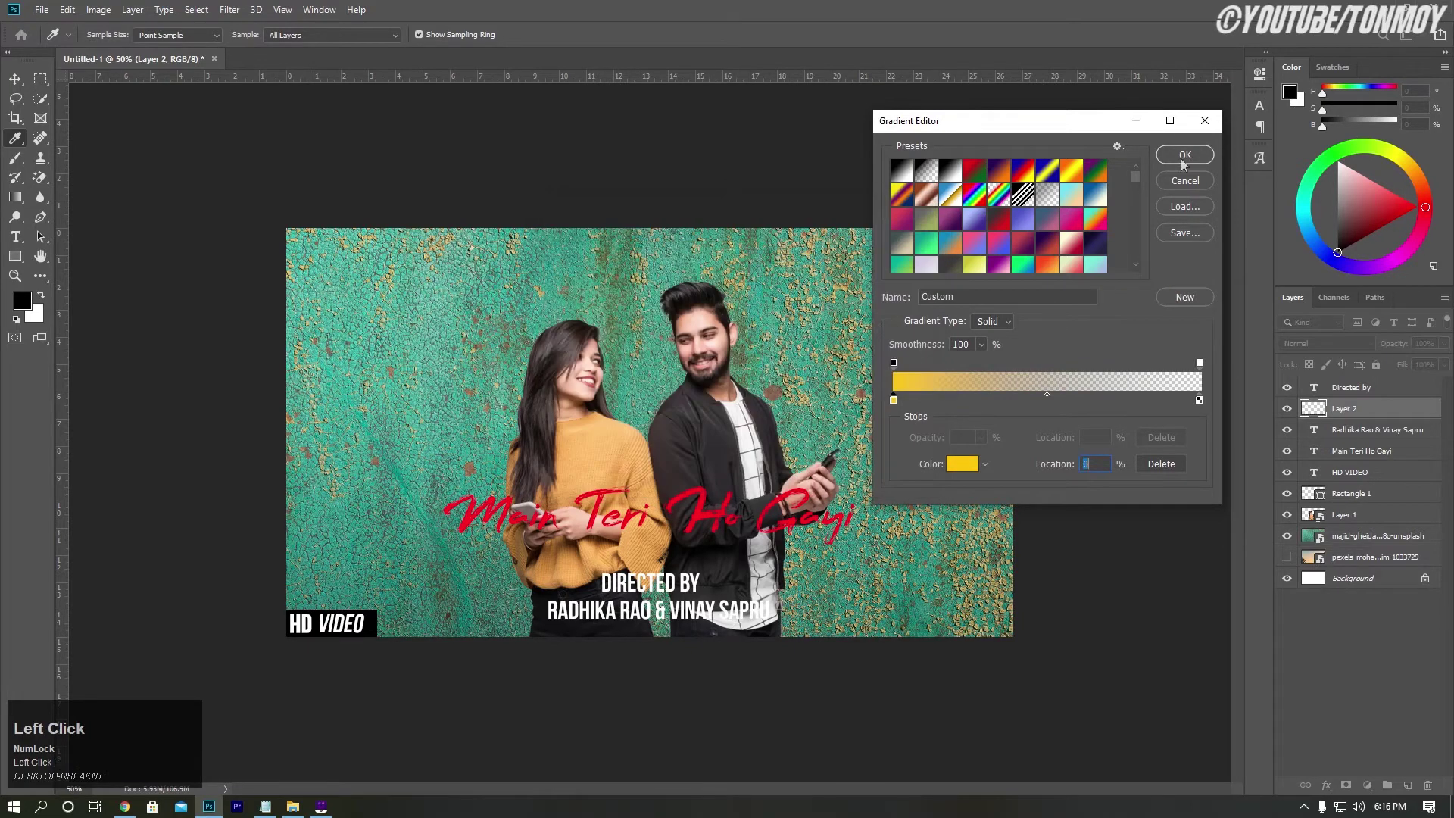
left_click(1183, 156)
left_click_drag(654, 671, 632, 539)
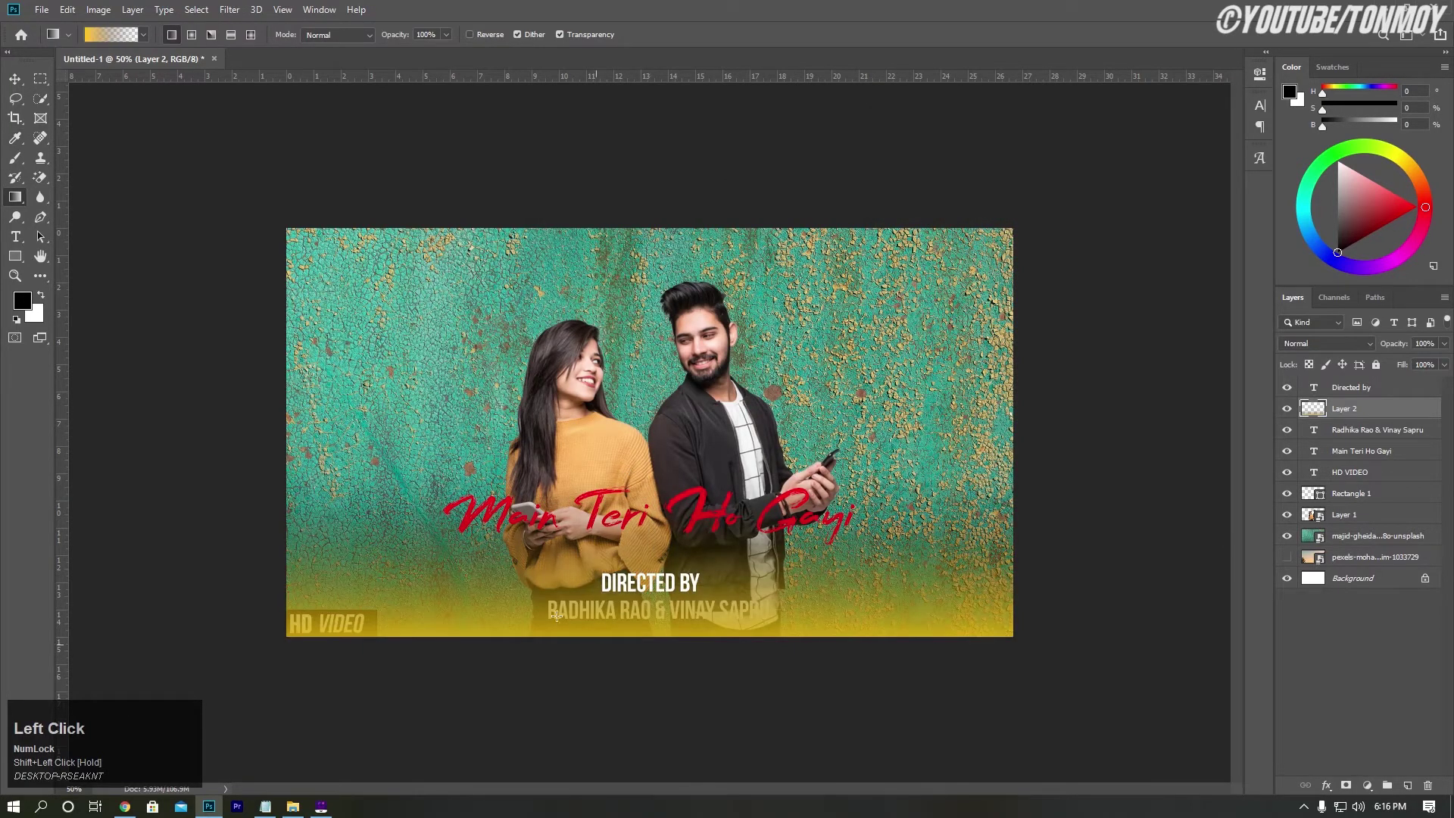
left_click(15, 79)
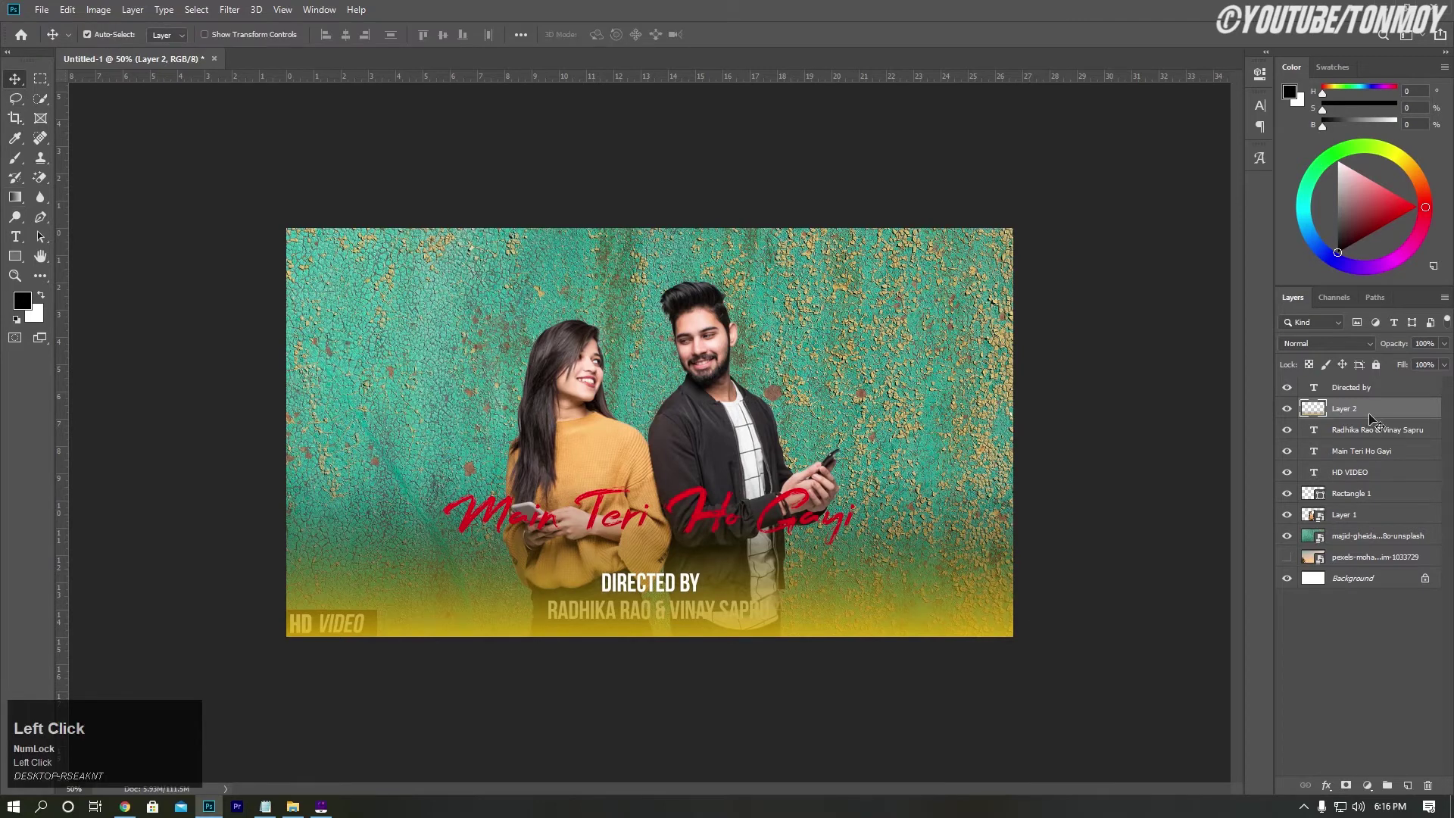
left_click_drag(1372, 418, 1373, 493)
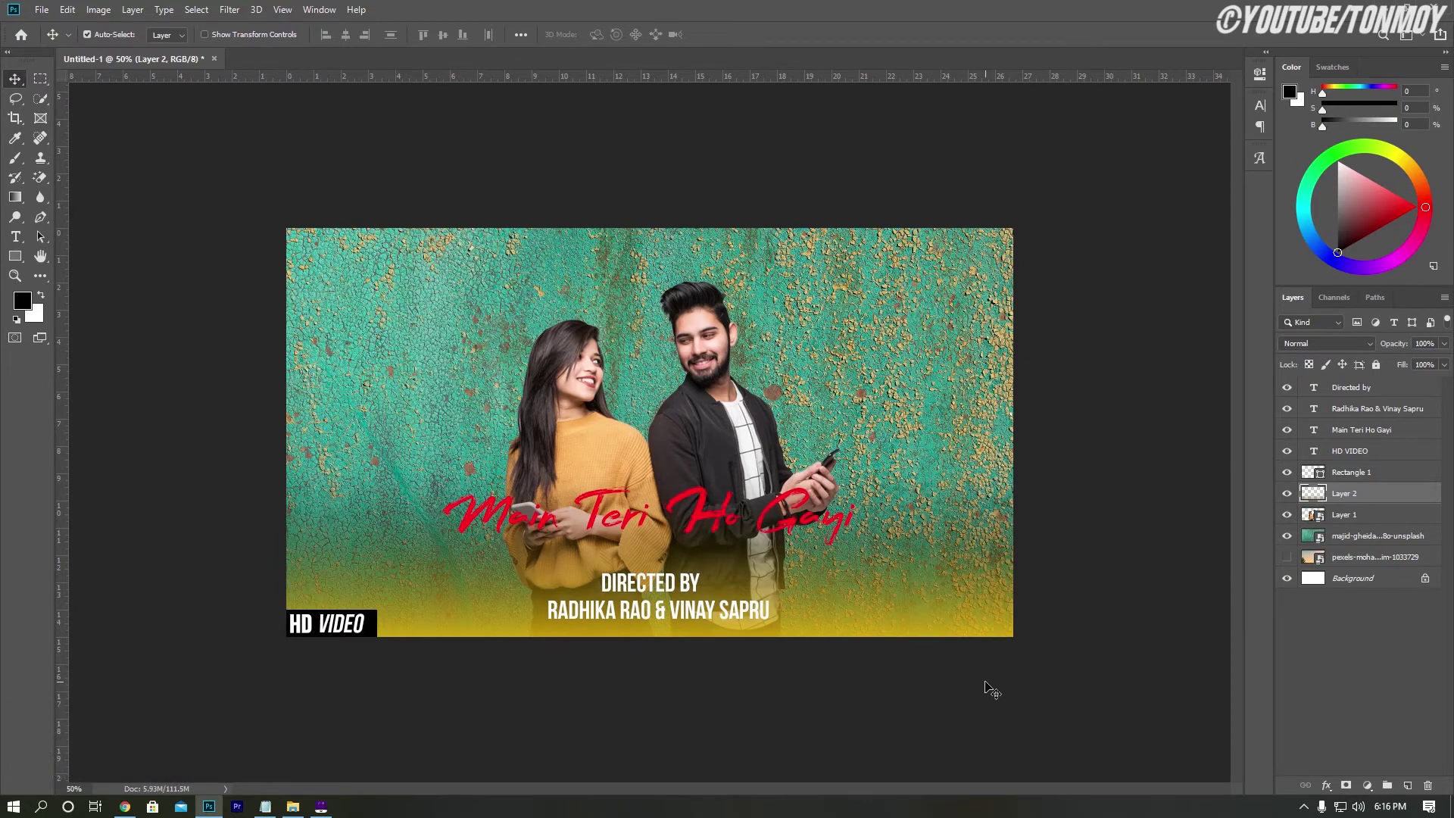
Set the font size of the "Directed by" text to 50 pt
left_click(698, 586)
left_click(1259, 105)
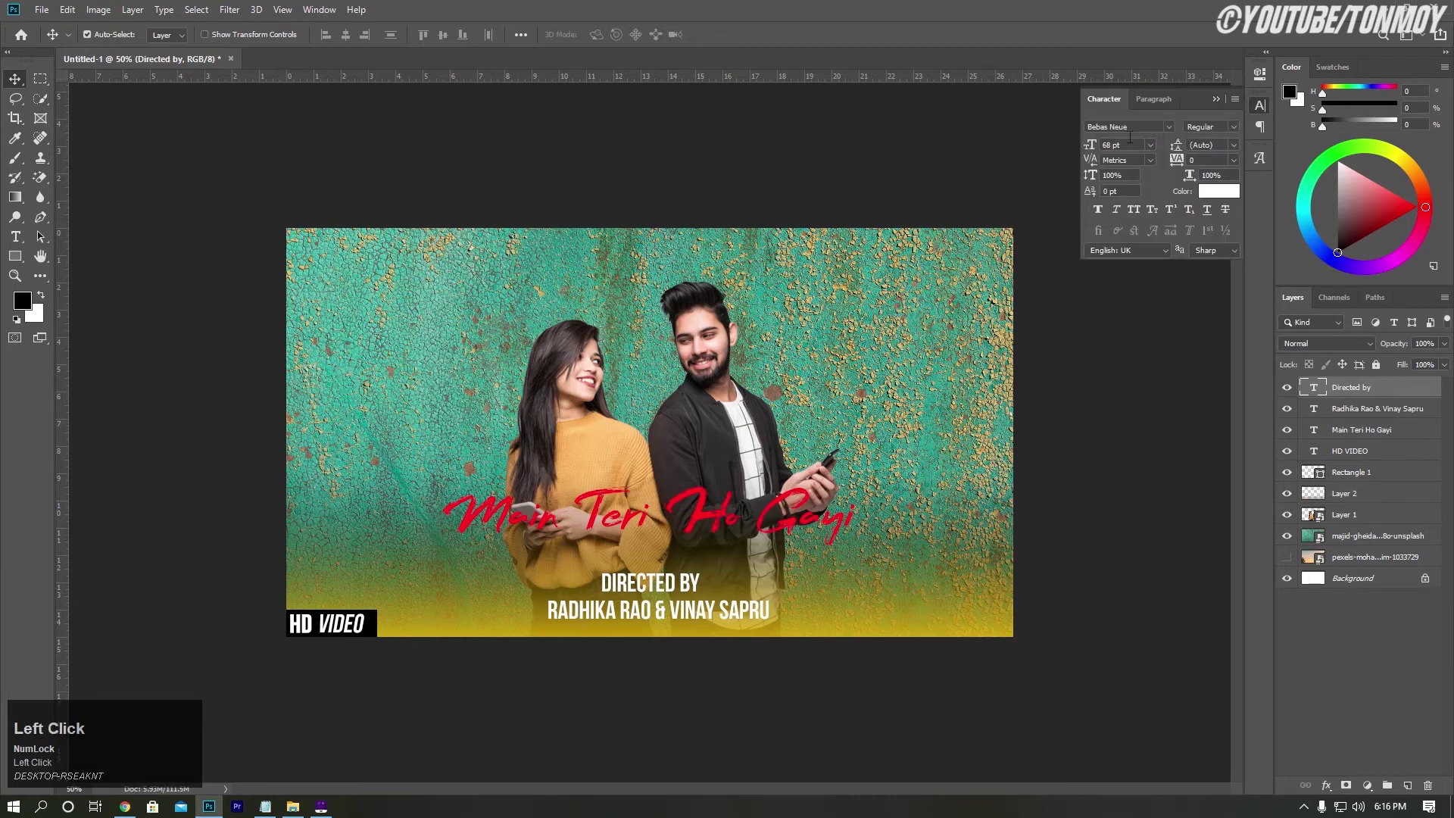
left_click_drag(1094, 147, 1080, 146)
left_click(1110, 144)
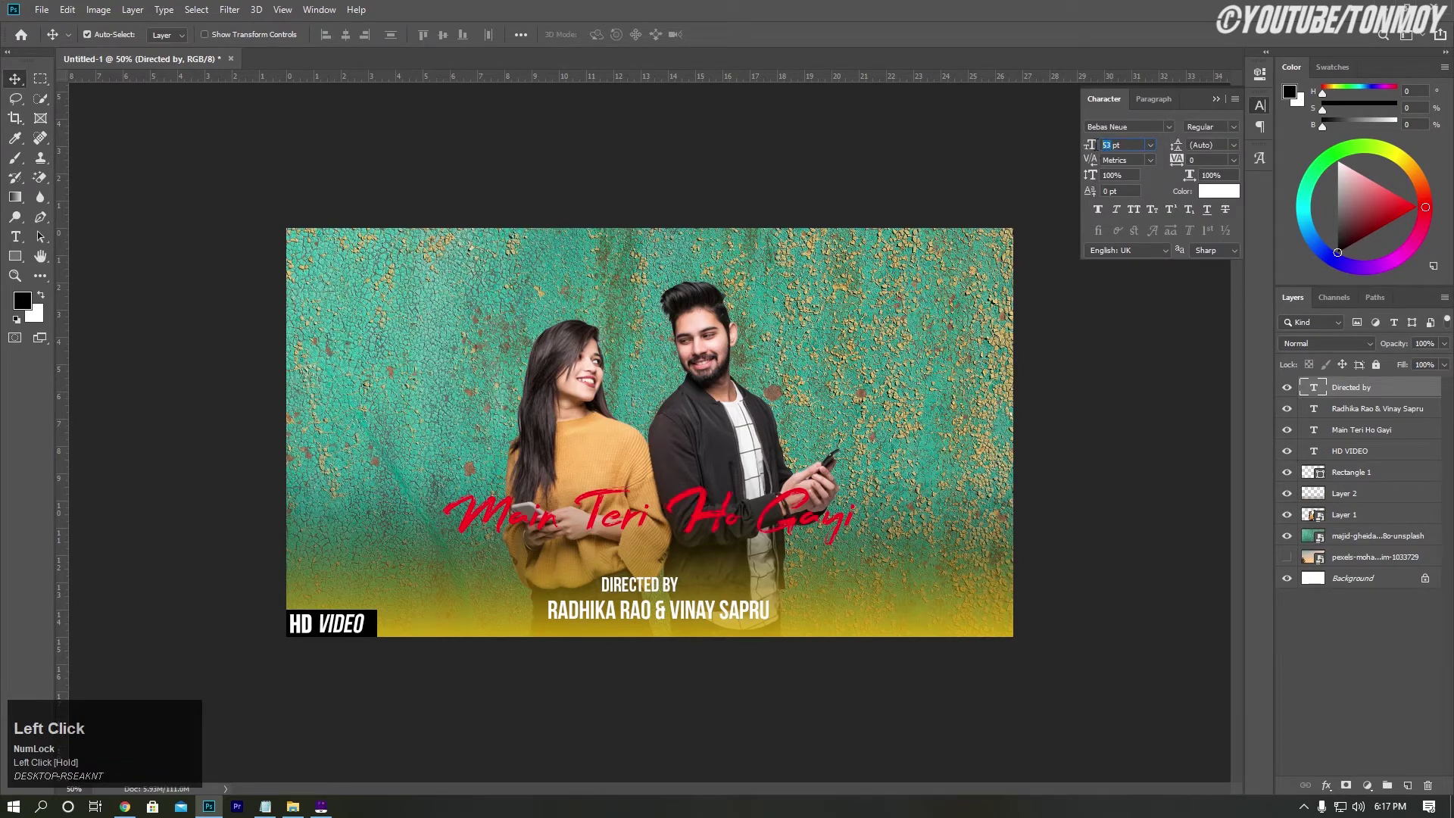
type("5")
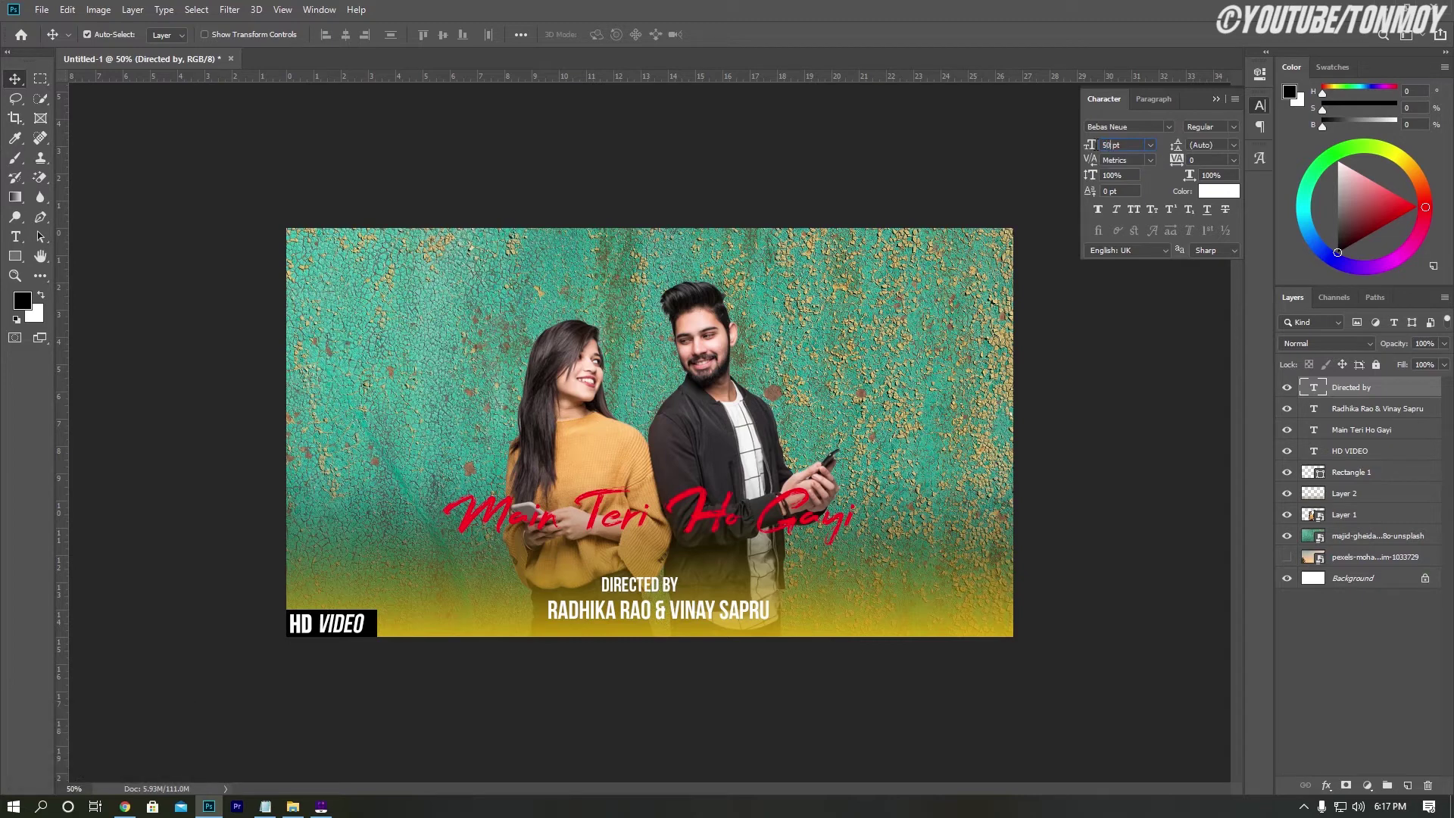
type("0")
key("Return")
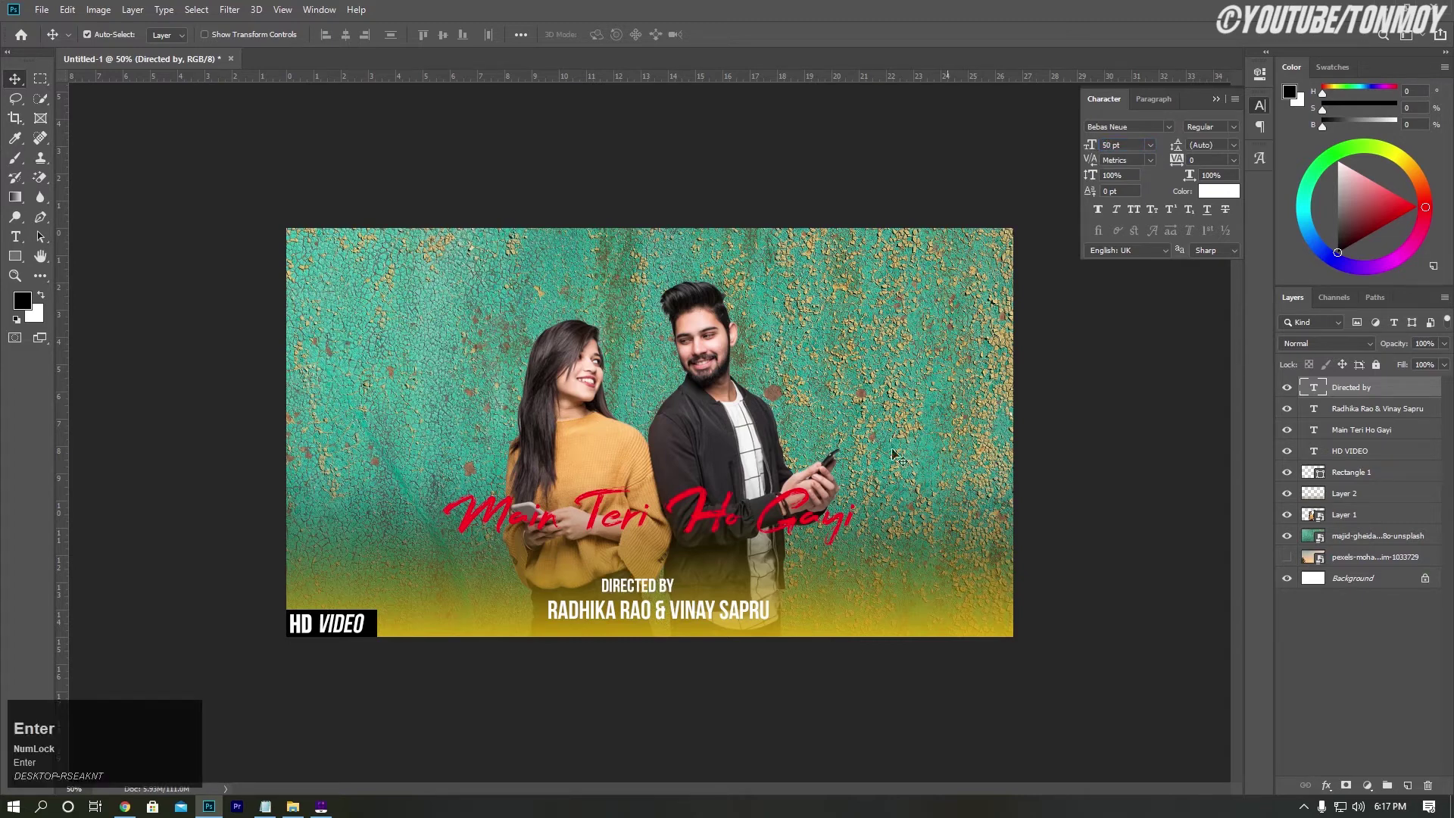
Set the font size of the directors' names text to 50 pt
left_click(758, 619)
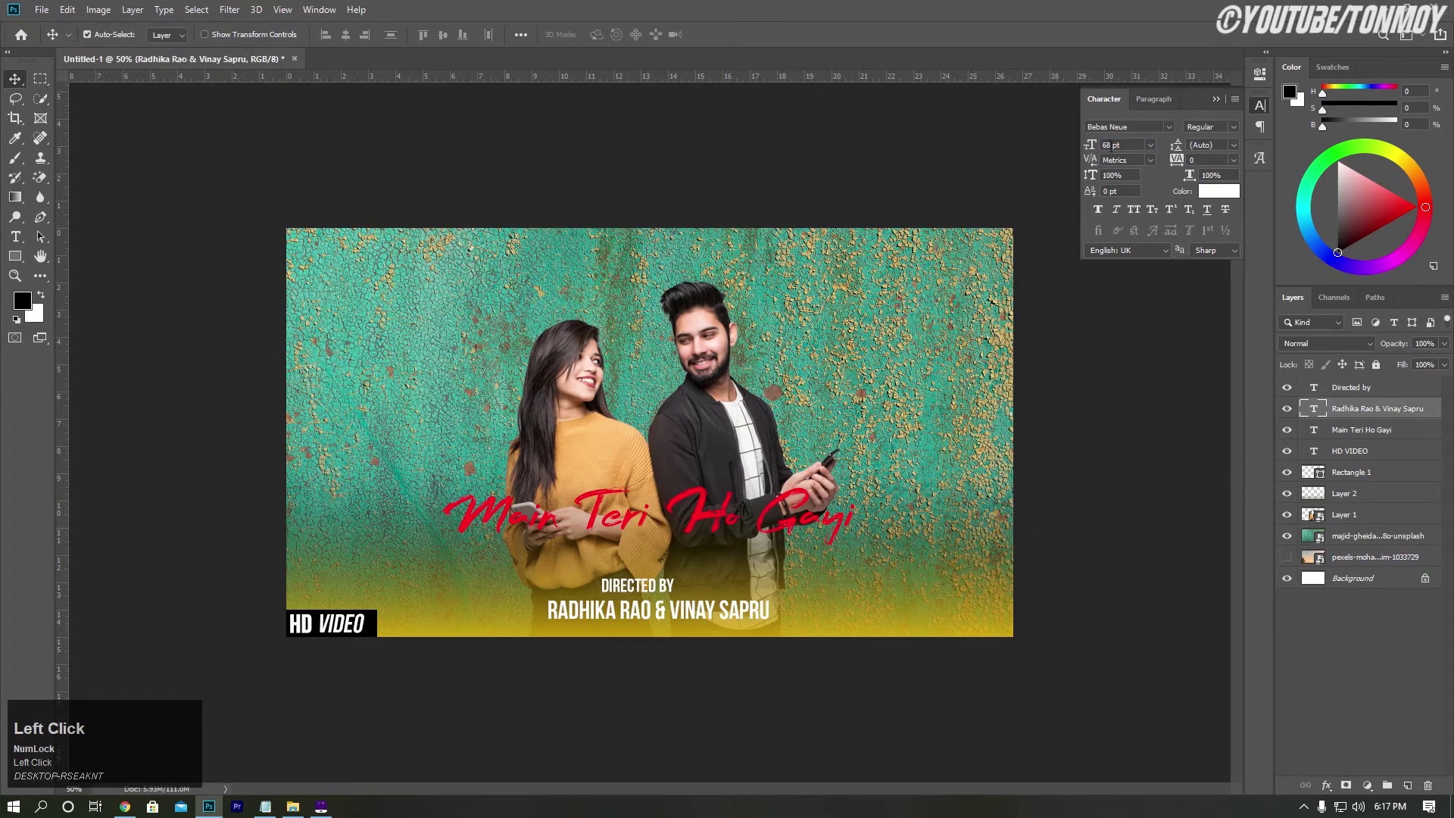
left_click(1107, 144)
type("50")
key("Return")
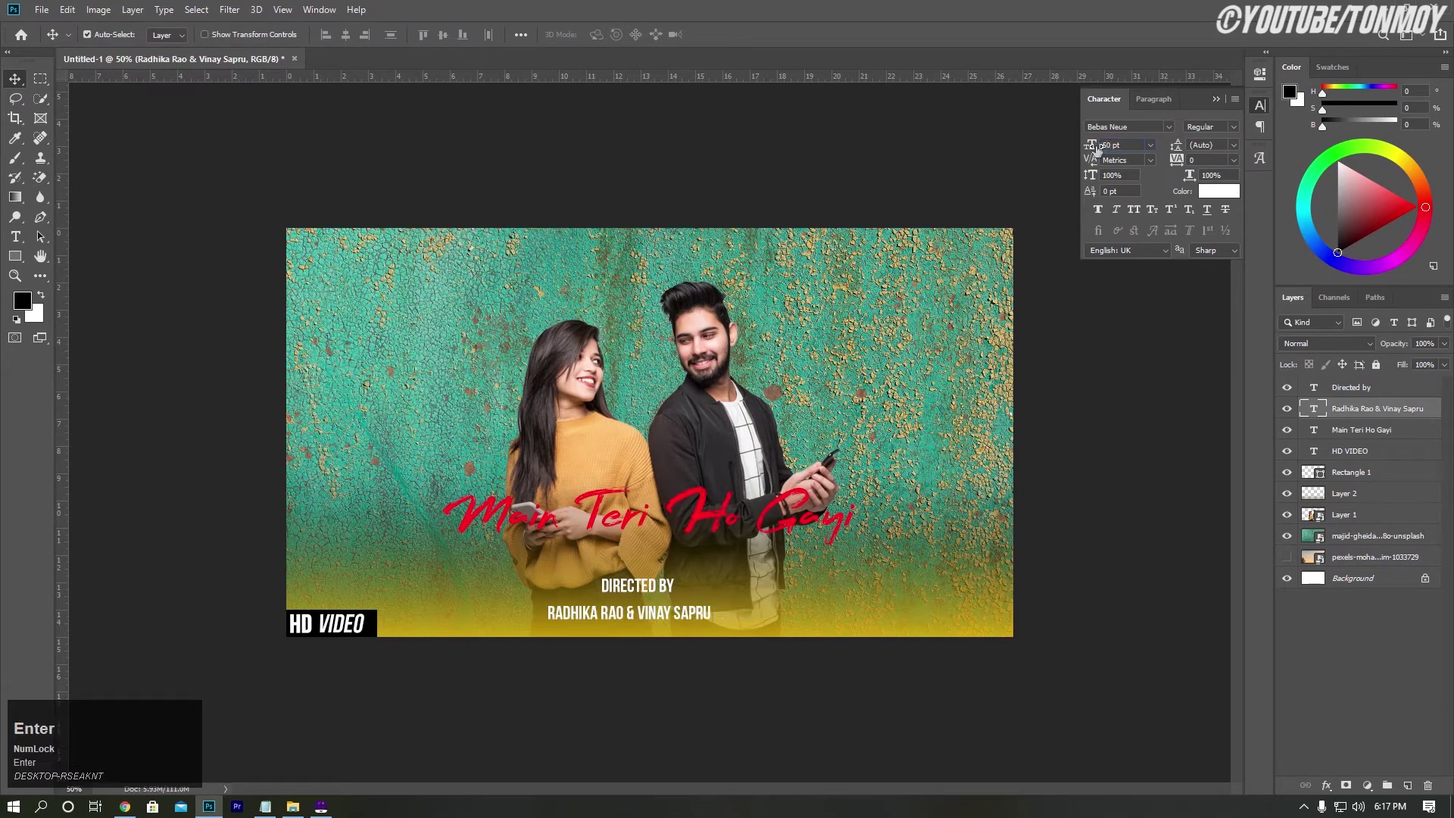
left_click(1216, 99)
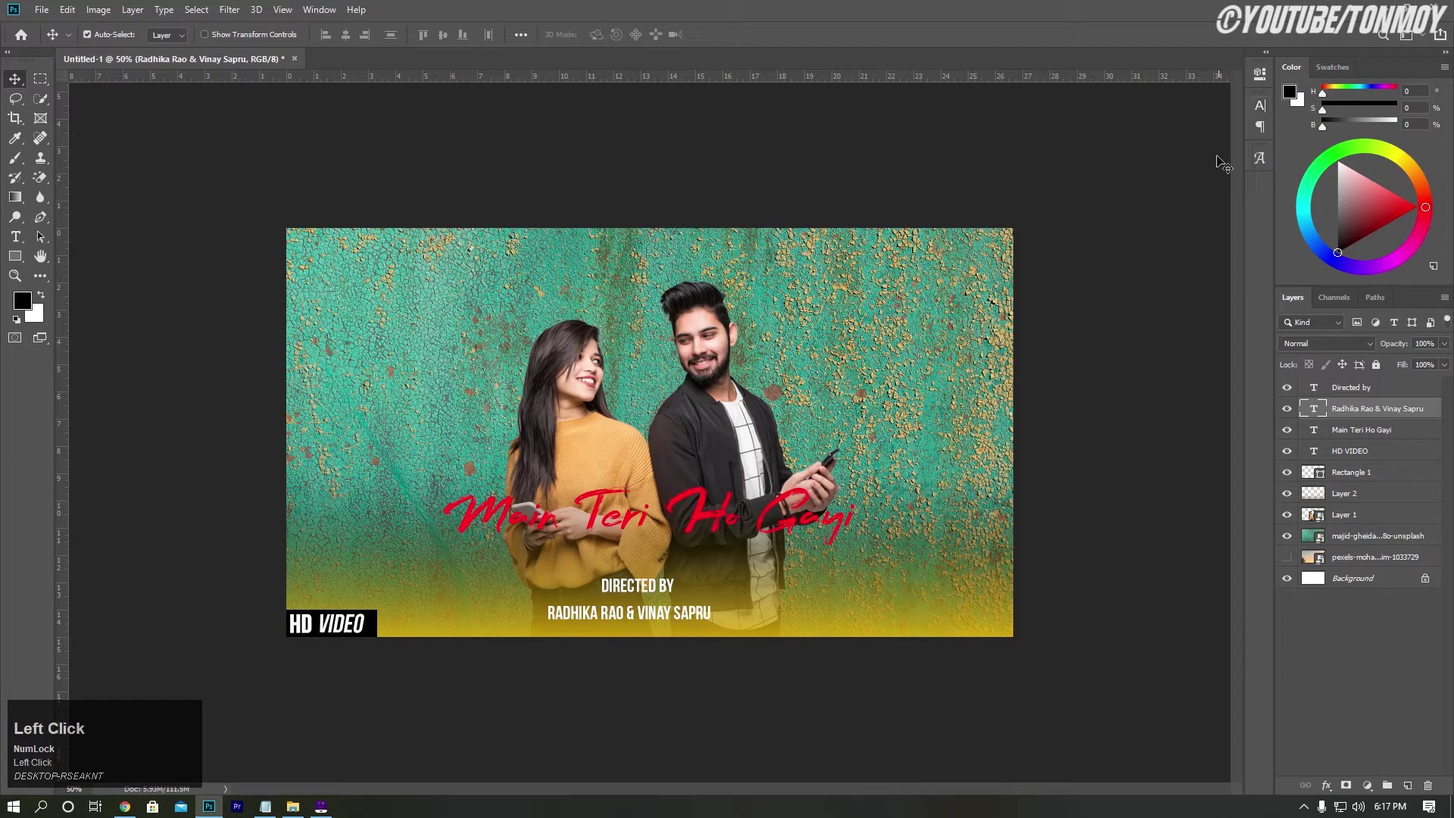
Align the "Directed by" text and the directors' names on their horizontal centres
left_click(1356, 387, "shift")
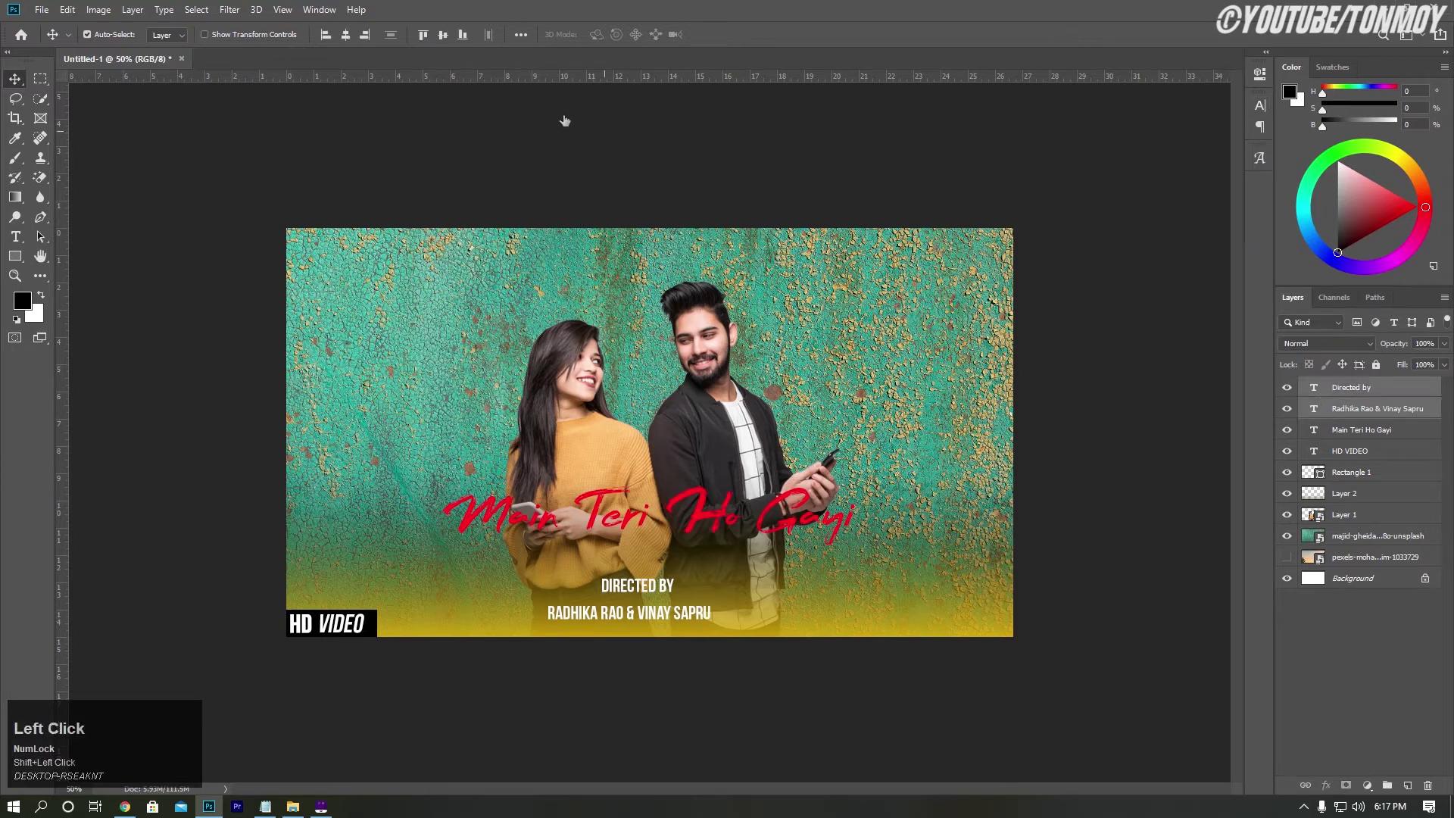
left_click(345, 35)
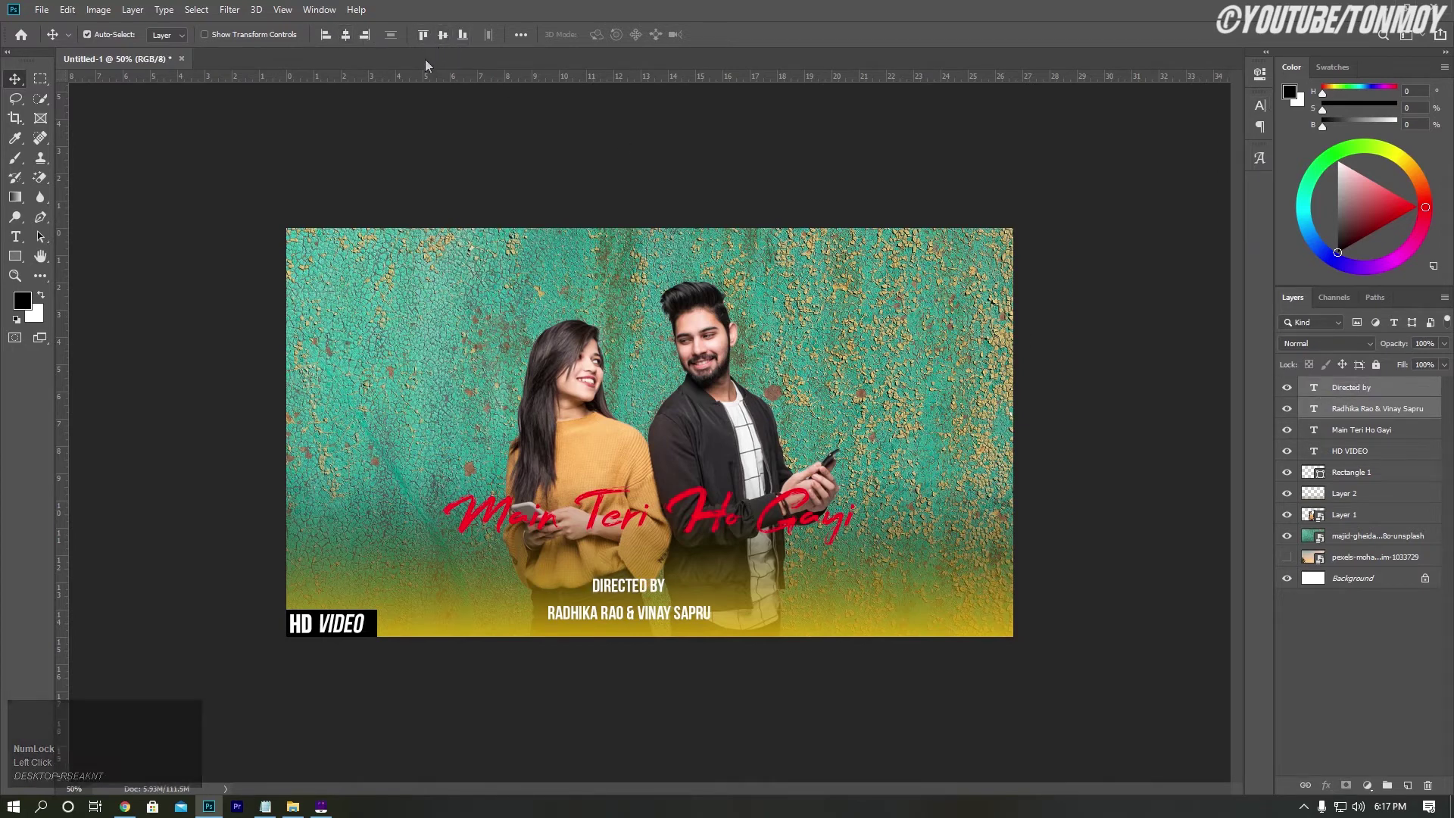
left_click(187, 265)
Nudge the "Directed by" text down slightly, closer to the directors' names
left_click(635, 591)
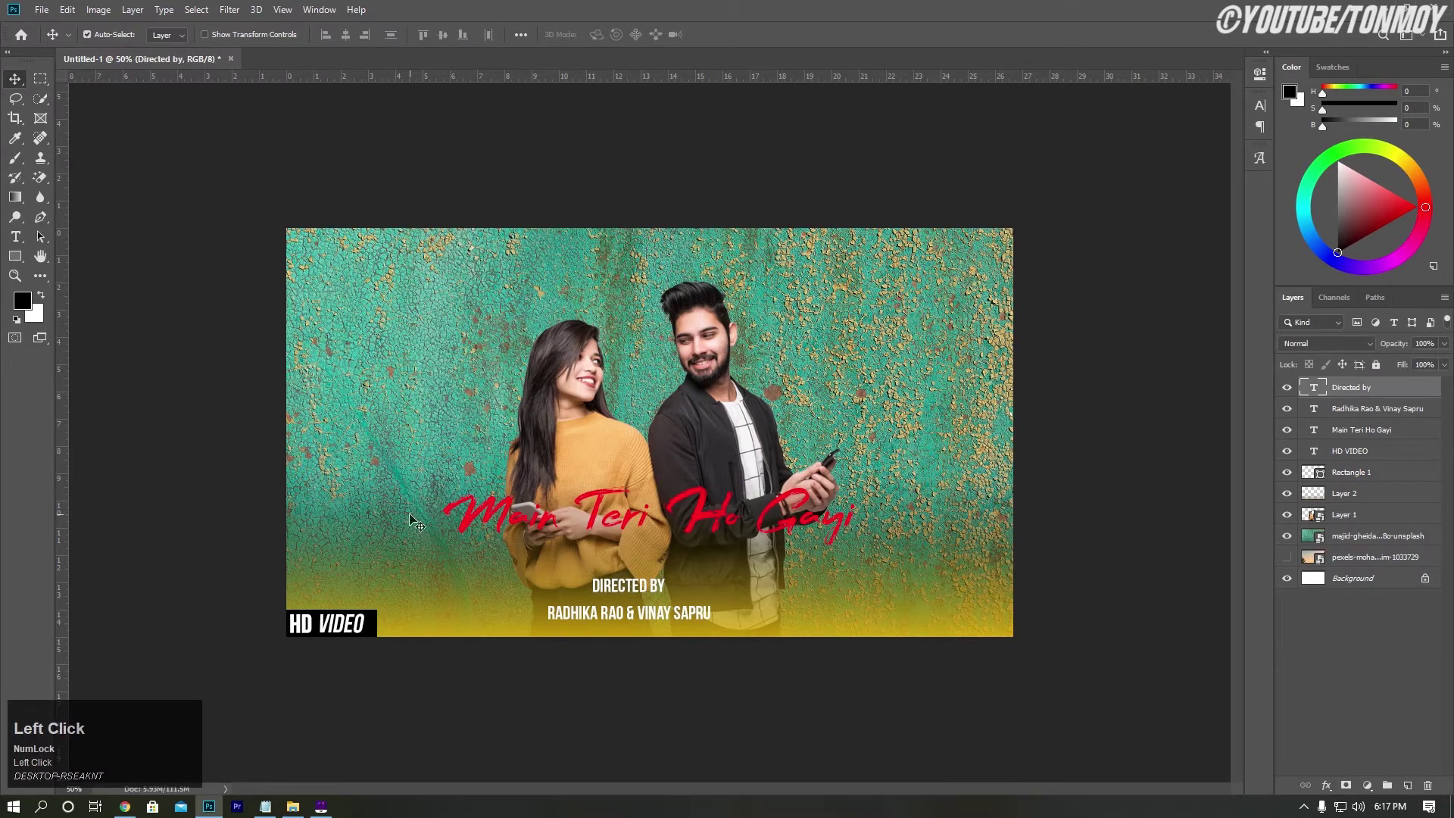
key("Down")
key("Down")
key("Down")
key("Down")
key("Down")
key("Down")
key("Down")
key("Down")
key("Down")
key("Down")
key("Down")
key("Down")
key("Down")
key("Down")
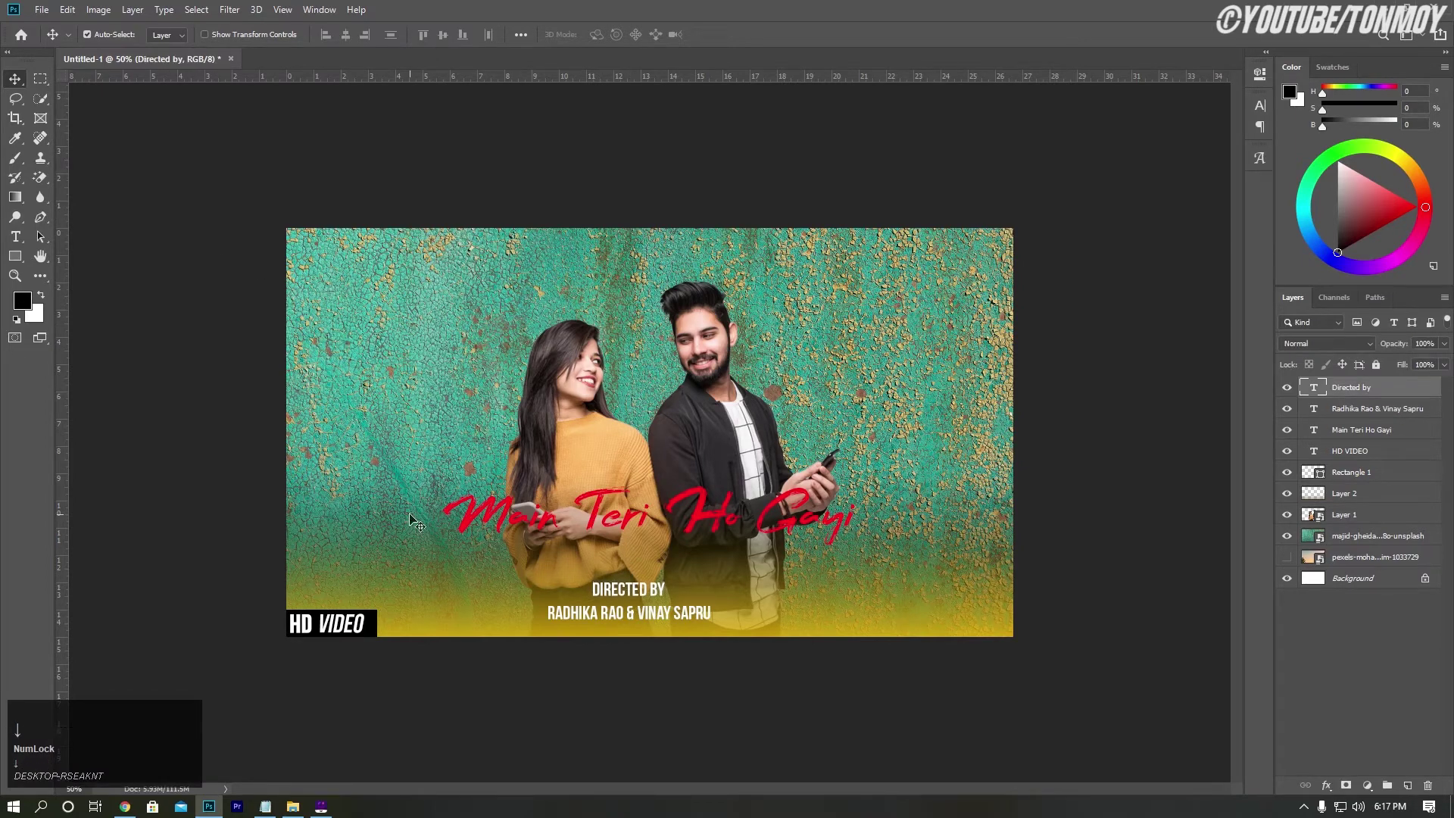
key("Down")
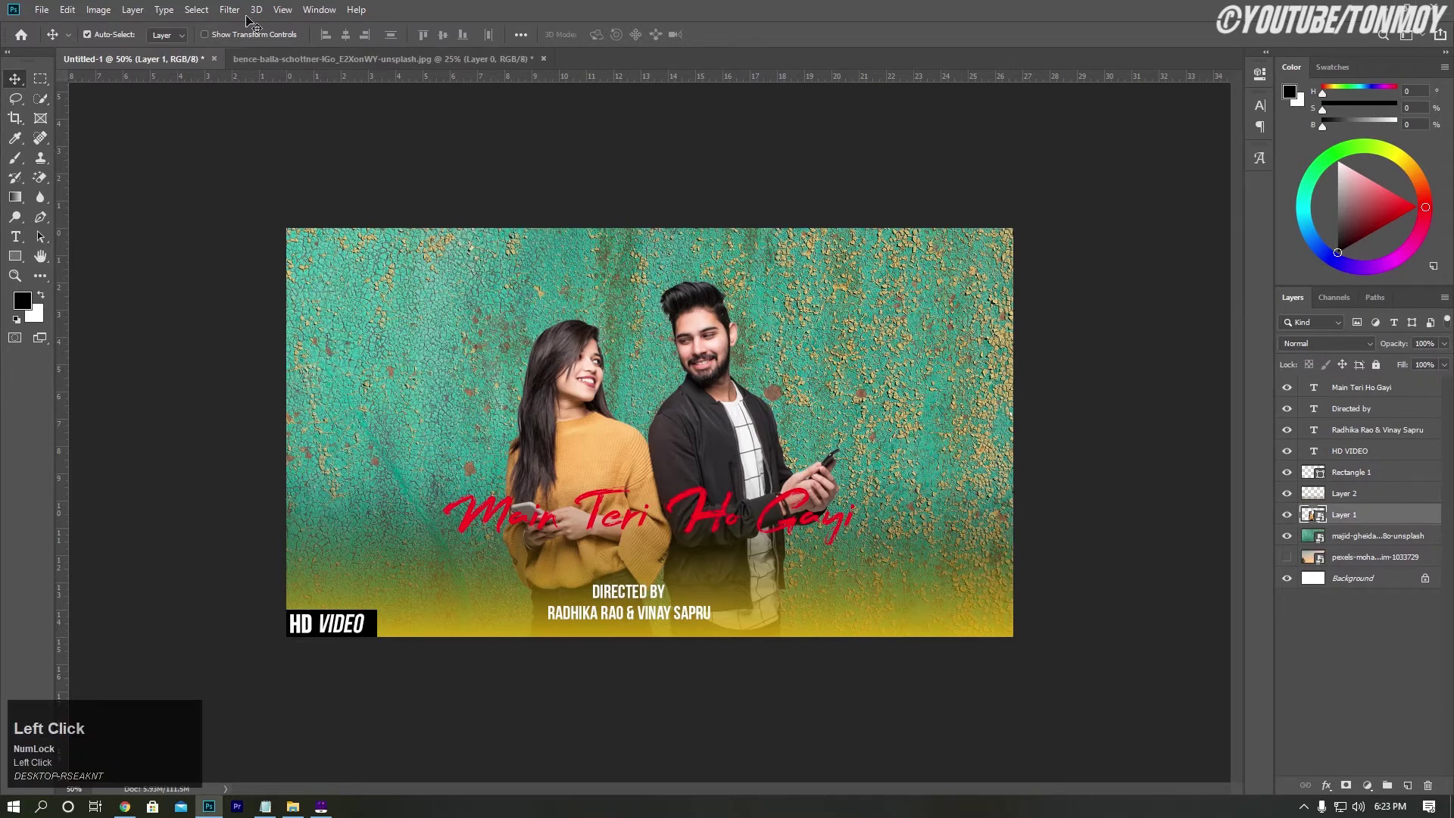
Start a Camera Raw filter on the couple layer with Temperature -4, Tint +8, Exposure +0.10, Contrast +39 and Highlights -28
left_click(230, 10)
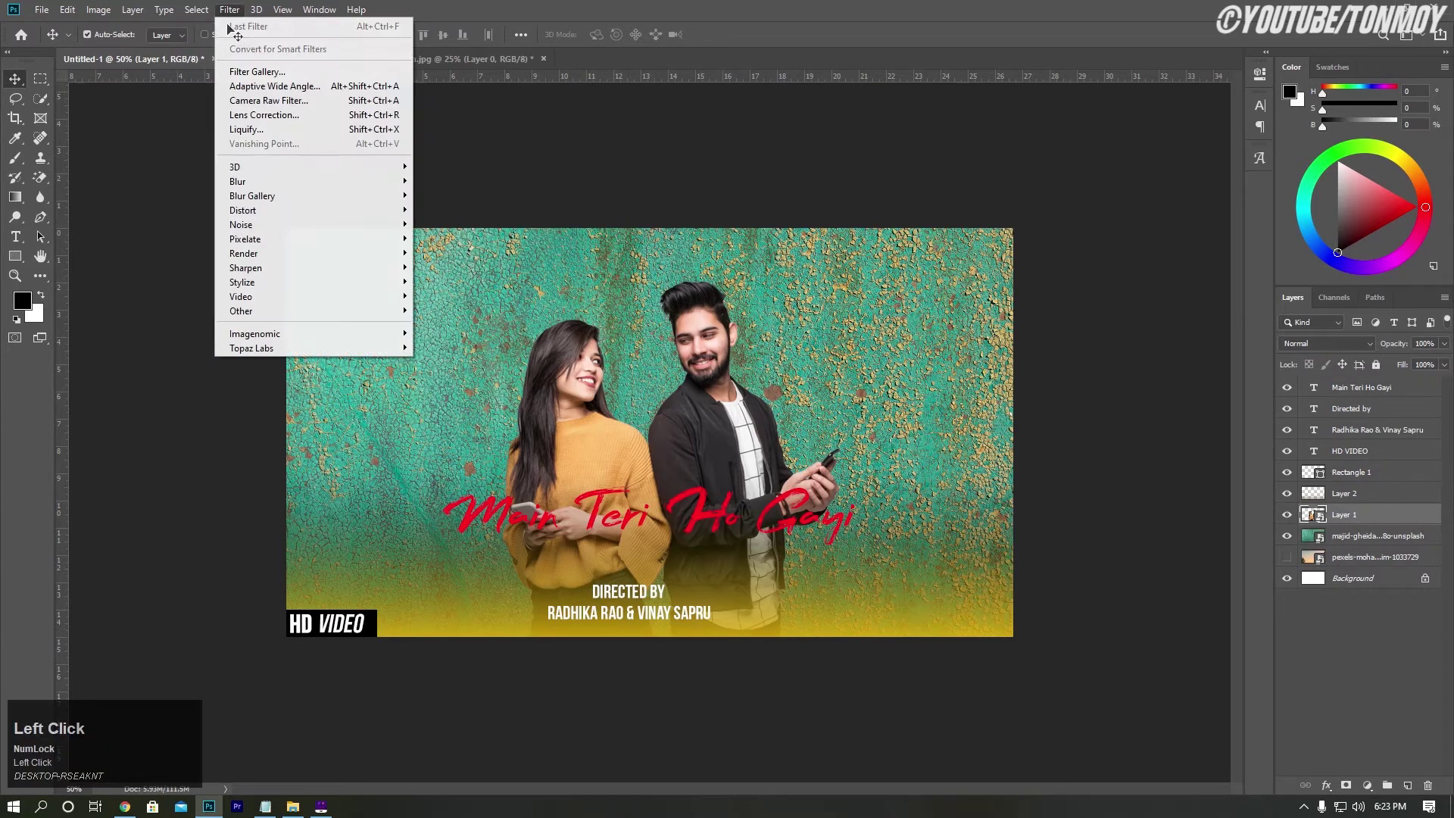
left_click(249, 101)
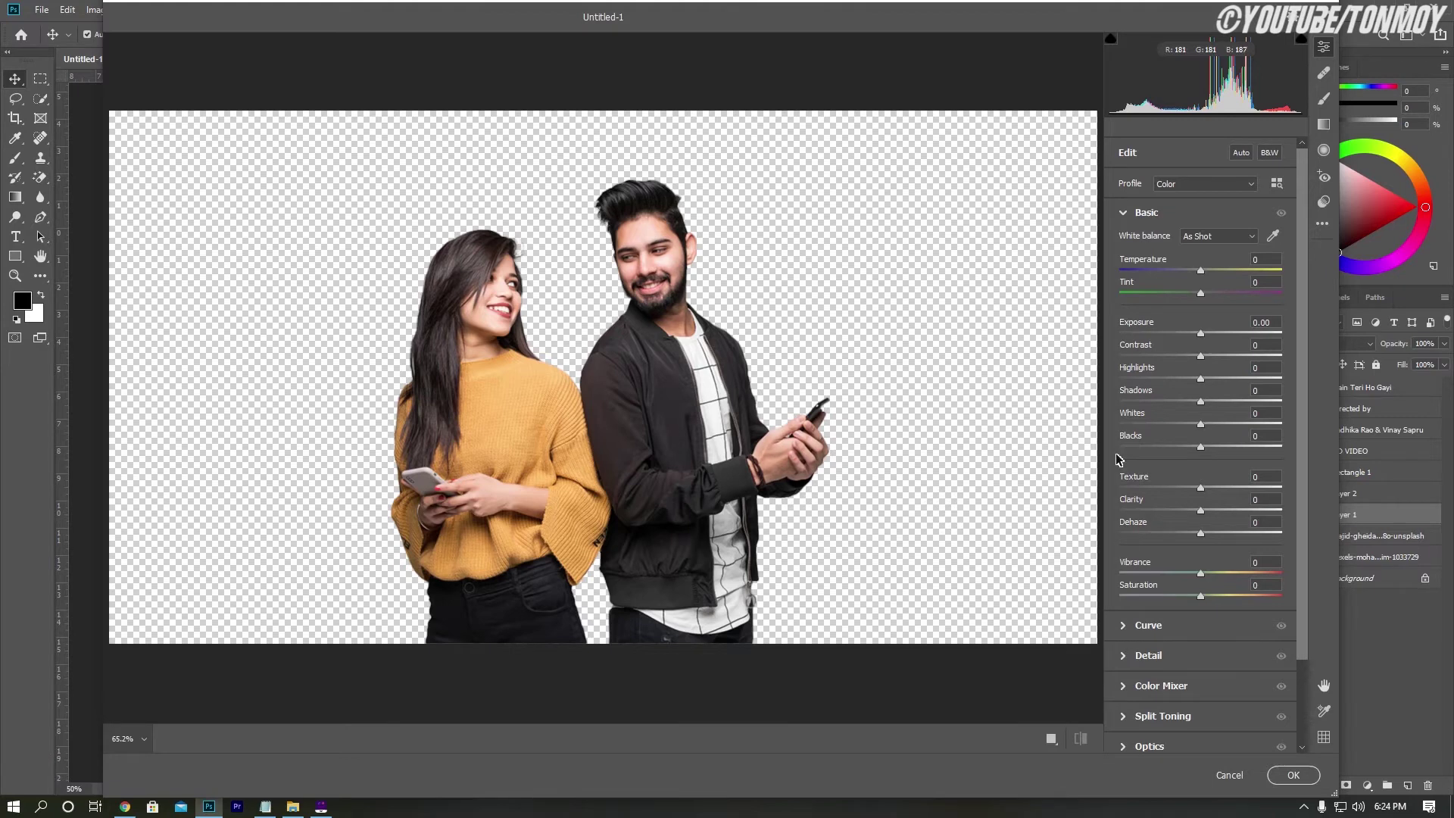
left_click_drag(1200, 272, 1234, 363)
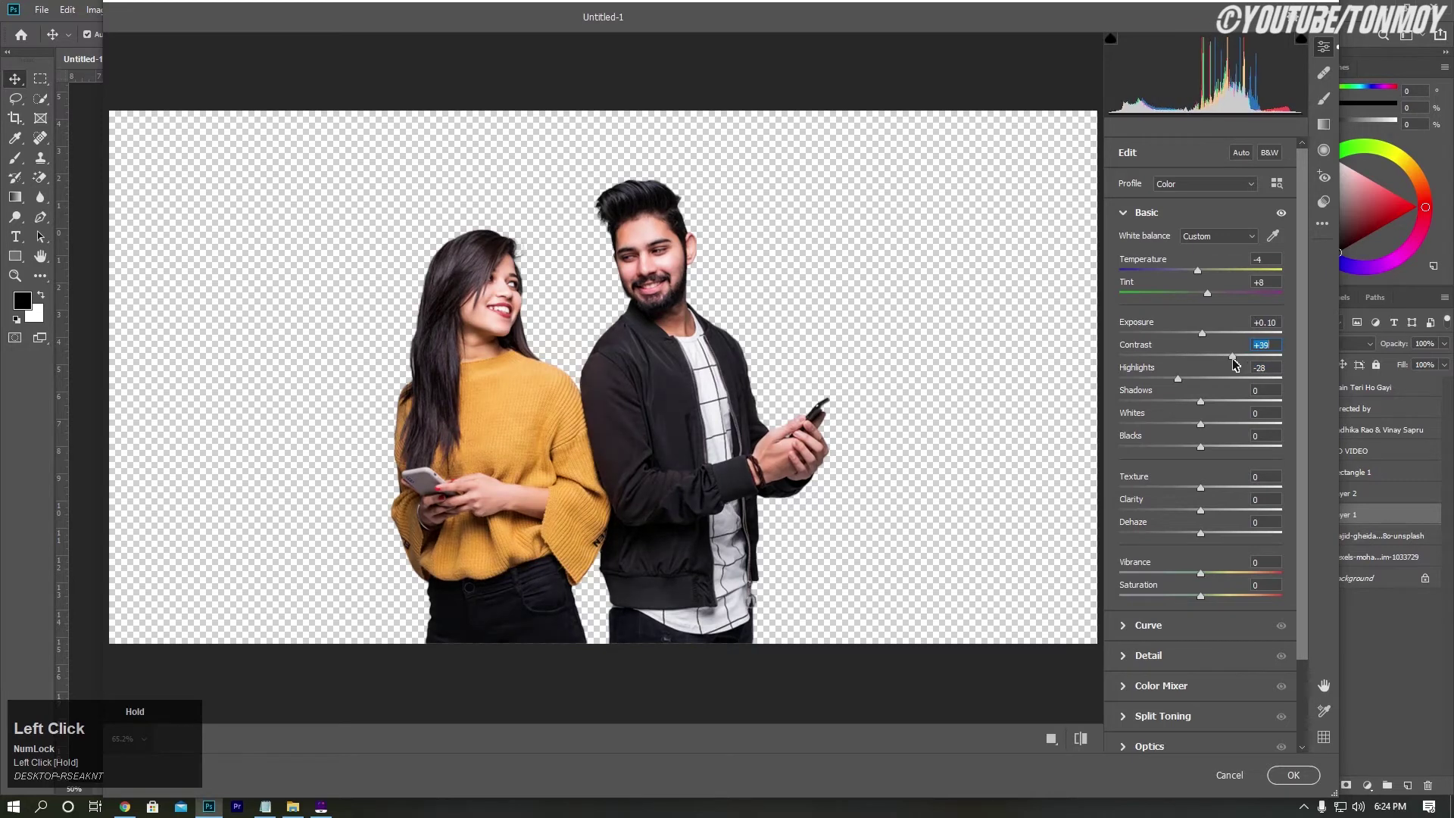
Set Whites +17, Blacks -38, Texture -13, Clarity +4, Dehaze -8 and Vibrance +42 for the couple and apply the Camera Raw filter
left_click_drag(1200, 429, 1212, 519)
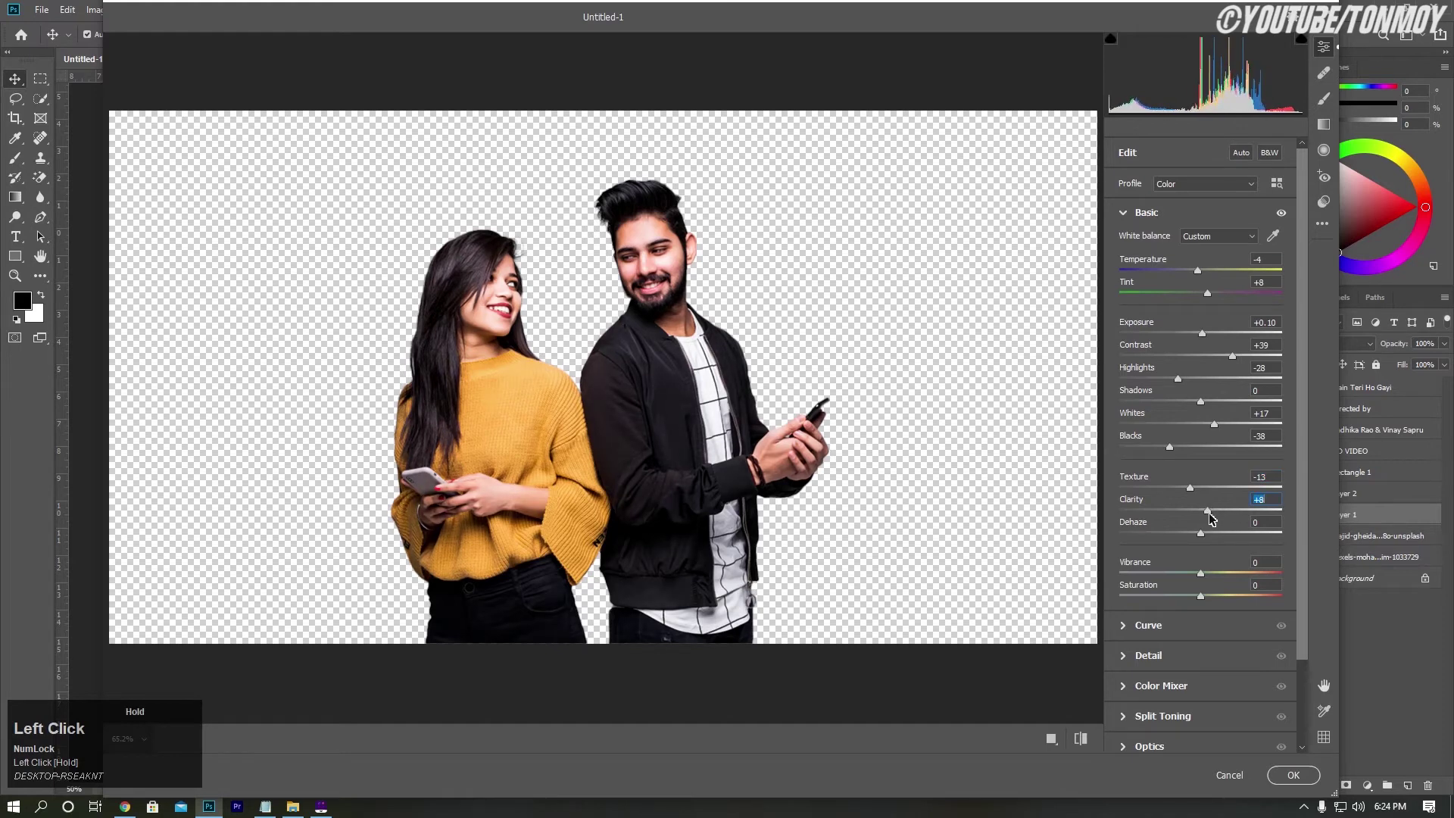
left_click_drag(1204, 574, 1238, 577)
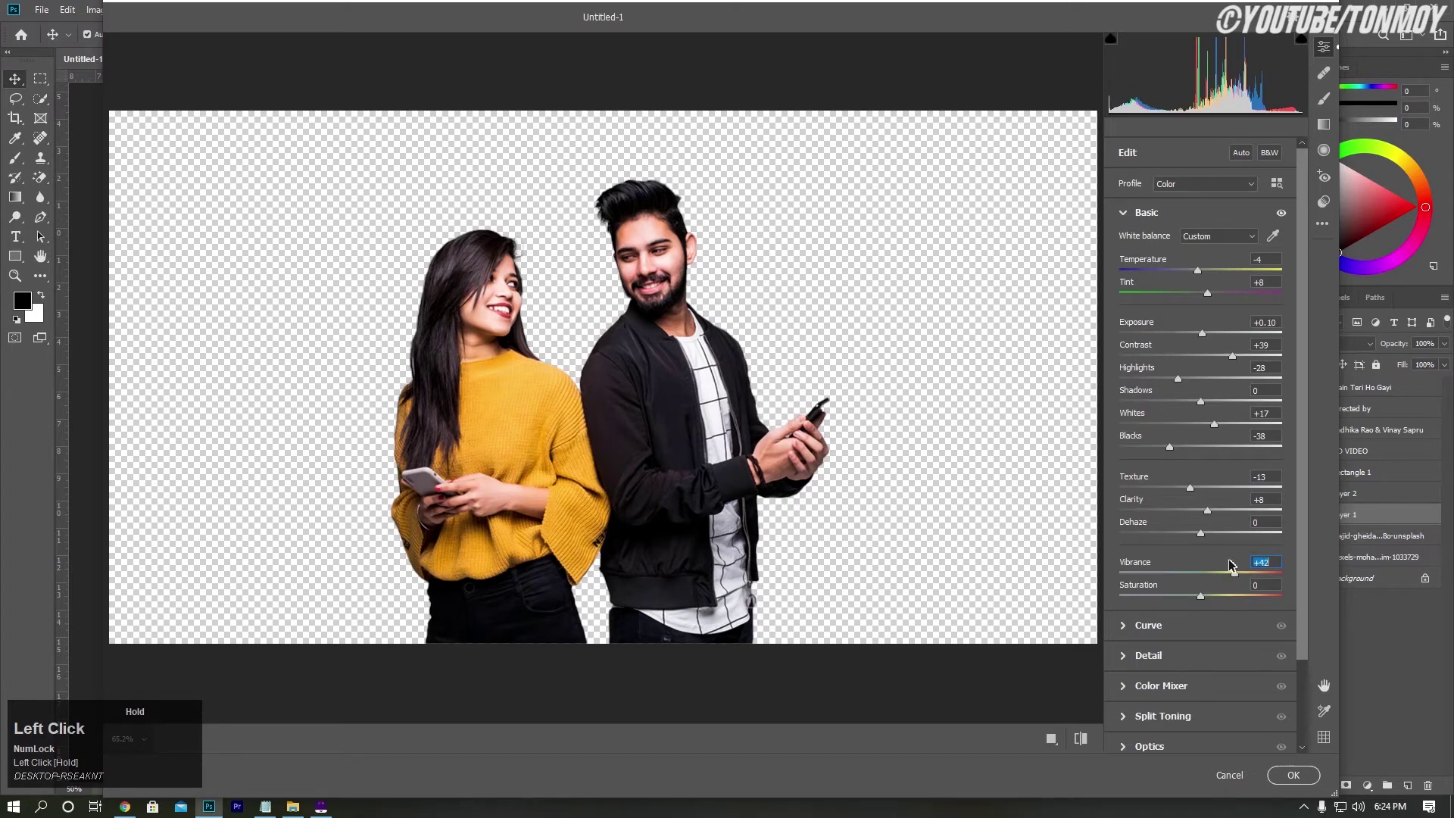
mouse_move(1207, 513)
left_mouse_down()
mouse_move(1186, 537)
mouse_move(1209, 537)
mouse_move(1195, 540)
left_mouse_up()
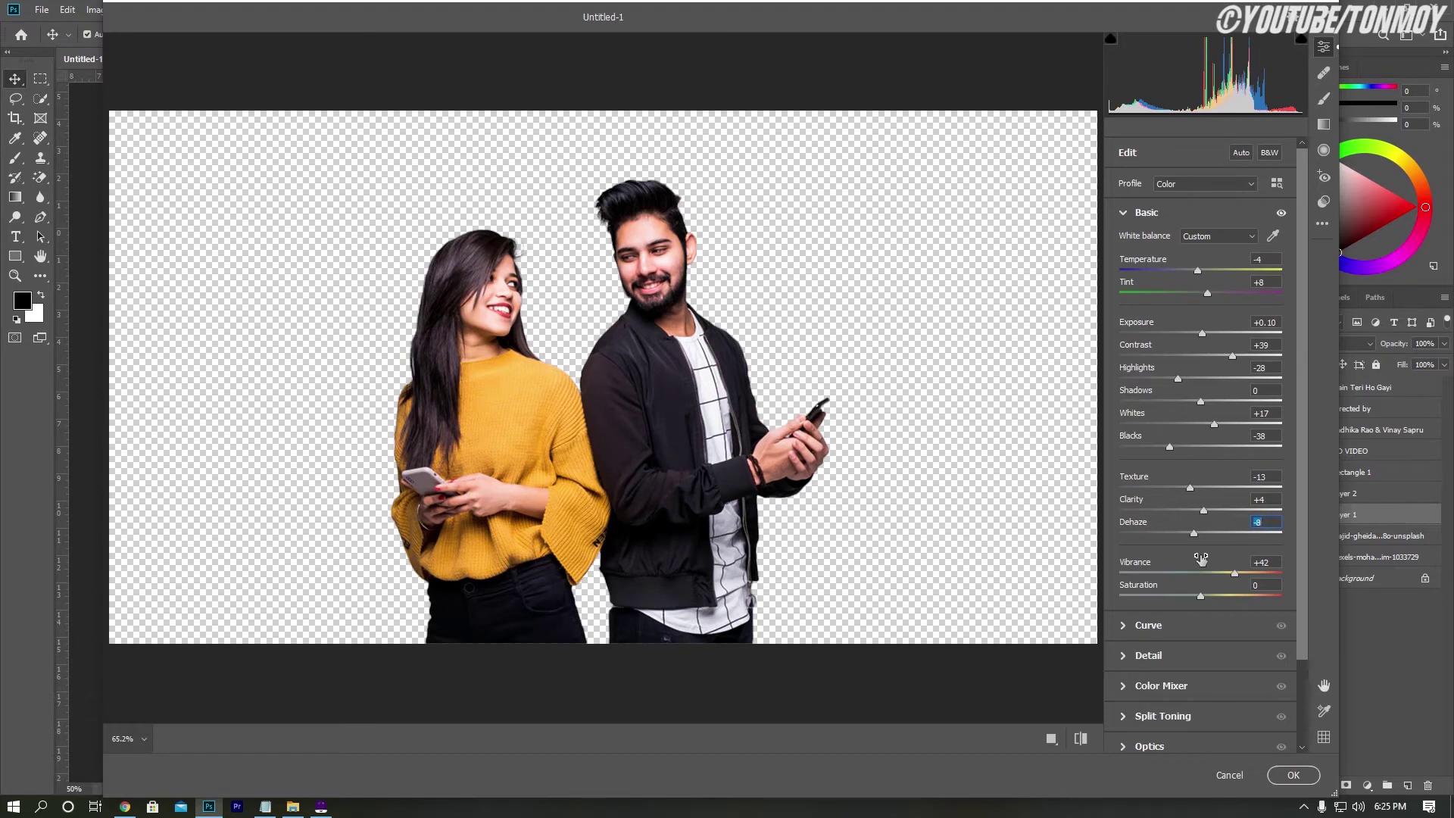
left_click(1293, 776)
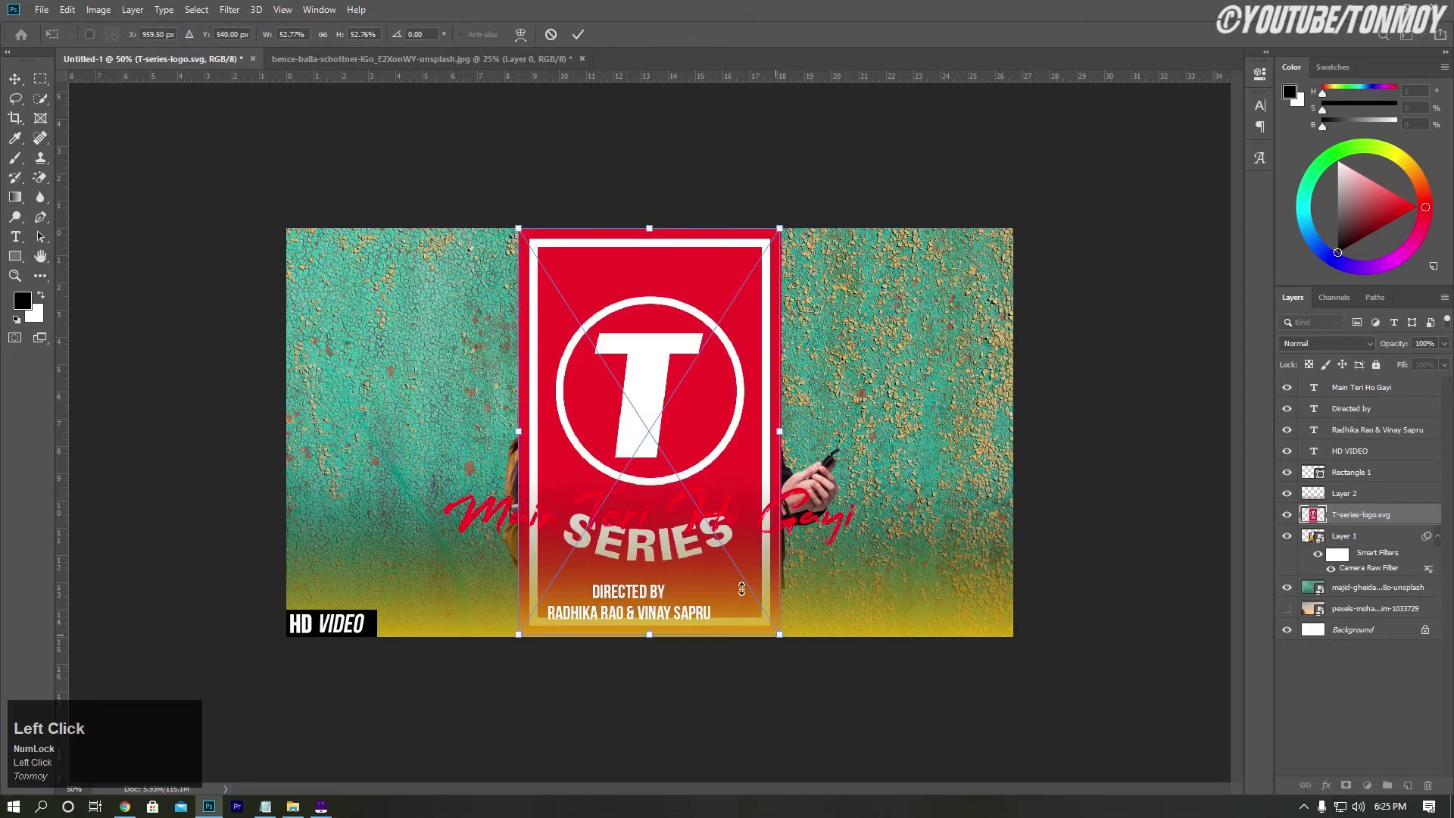
Scale the placed T-Series logo down to a small badge in the upper-right corner of the artwork and commit it
left_click_drag(780, 636, 1013, 277)
left_click(579, 36)
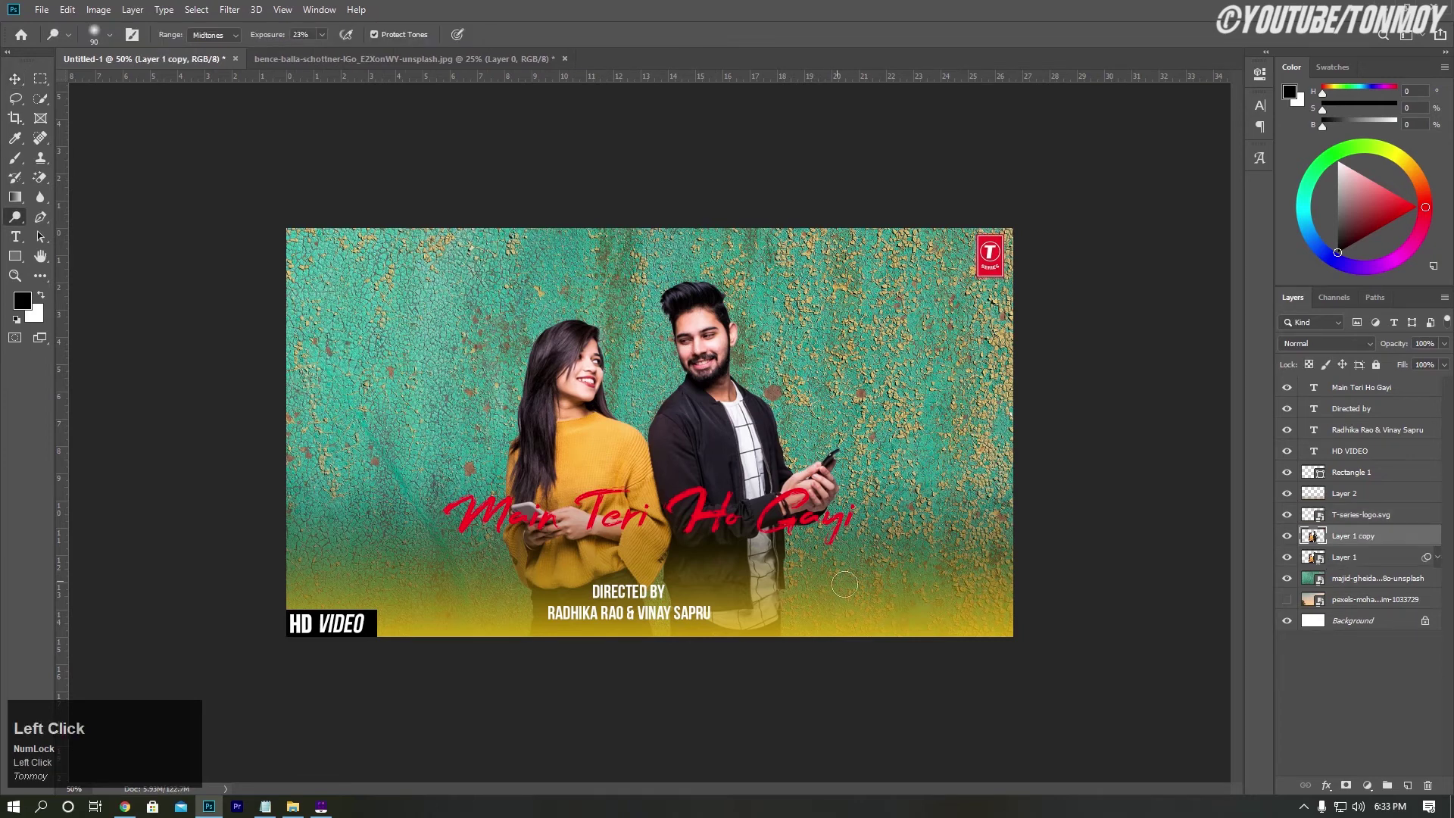
Dodge the hands of the woman and the man on the copied couple layer, using Midtones at 23% exposure
mouse_move(596, 522)
left_mouse_down()
mouse_move(583, 530)
mouse_move(612, 539)
mouse_move(535, 542)
left_mouse_up()
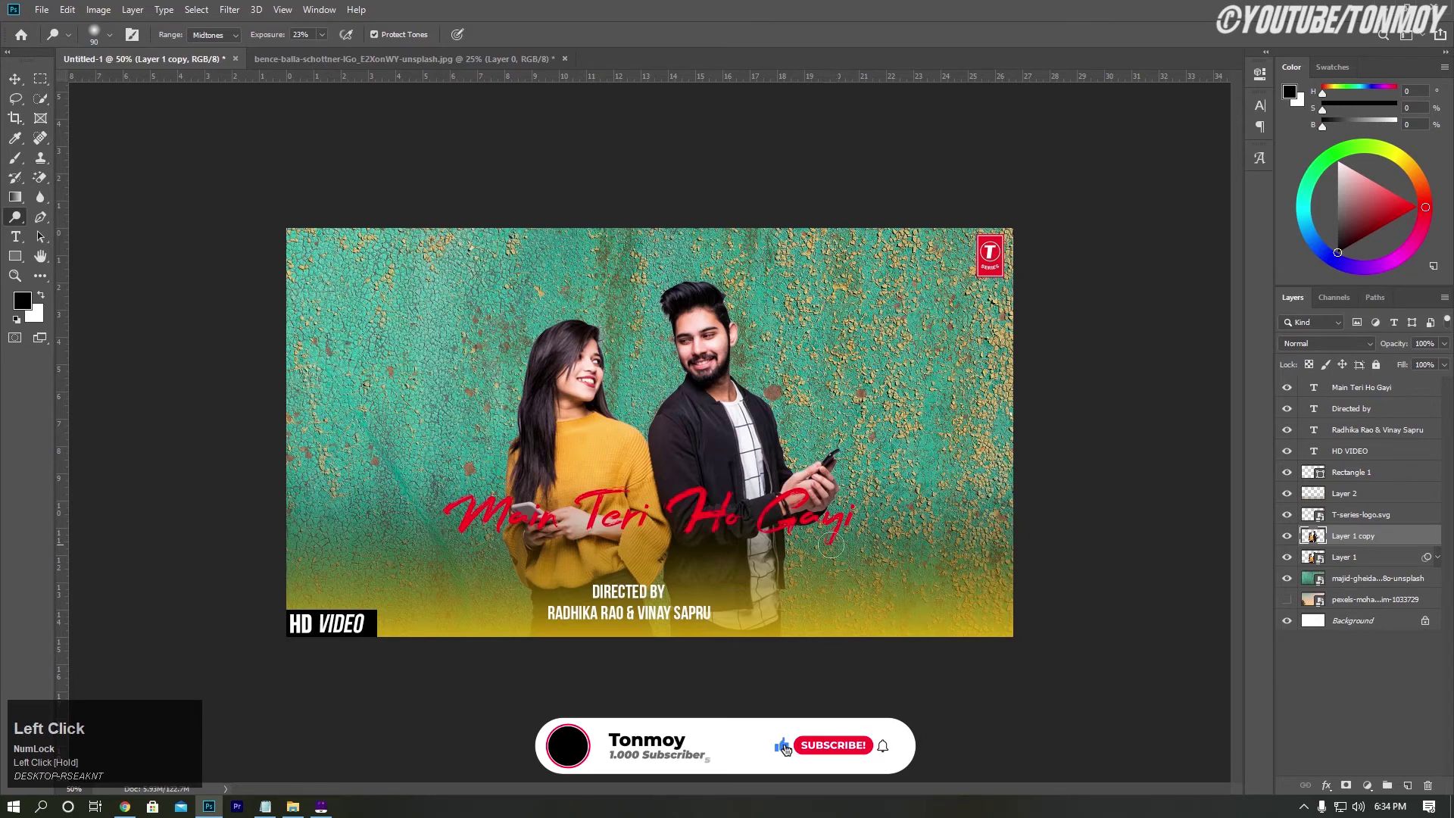
left_click_drag(821, 503, 798, 500)
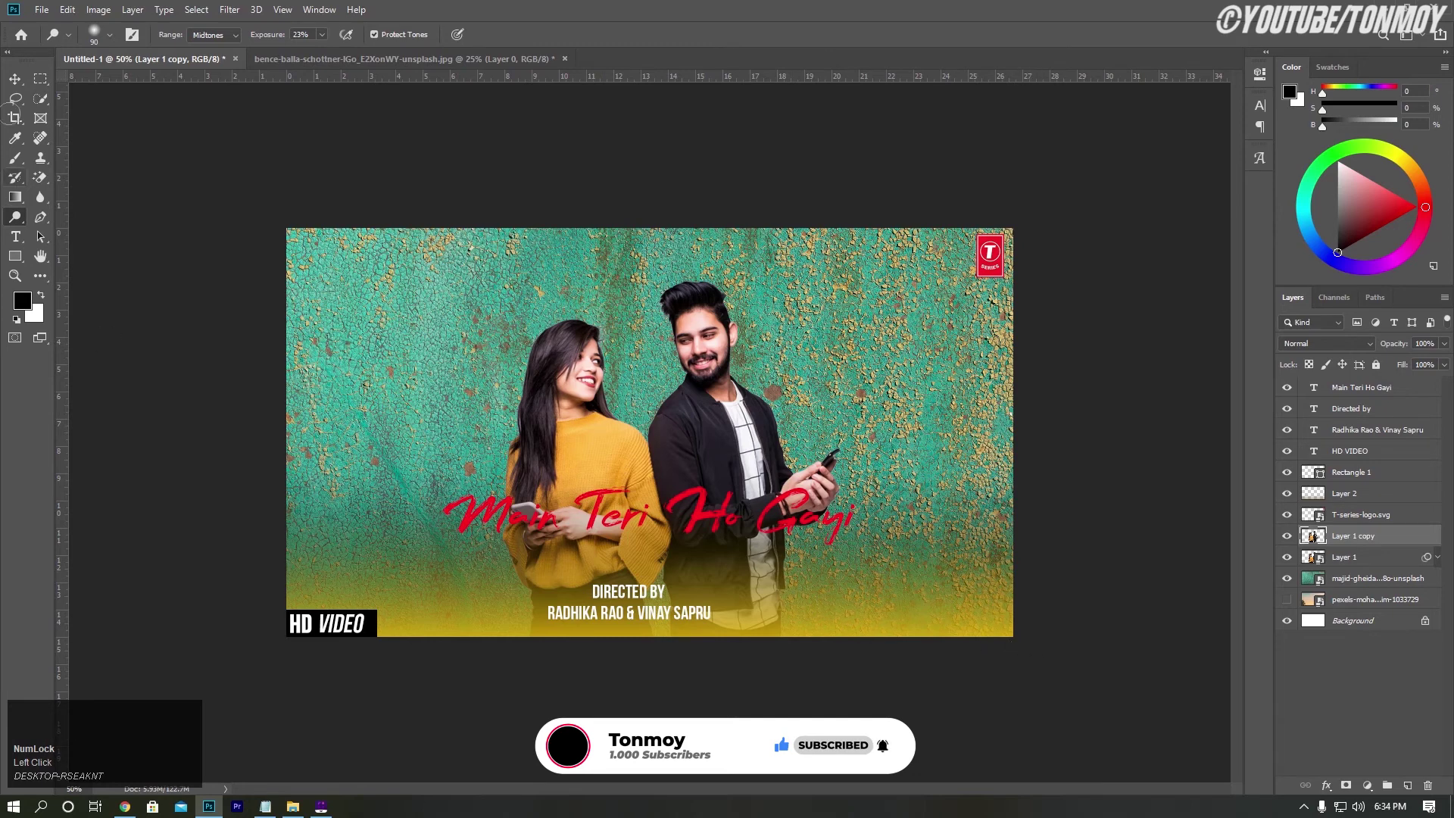
left_click(14, 78)
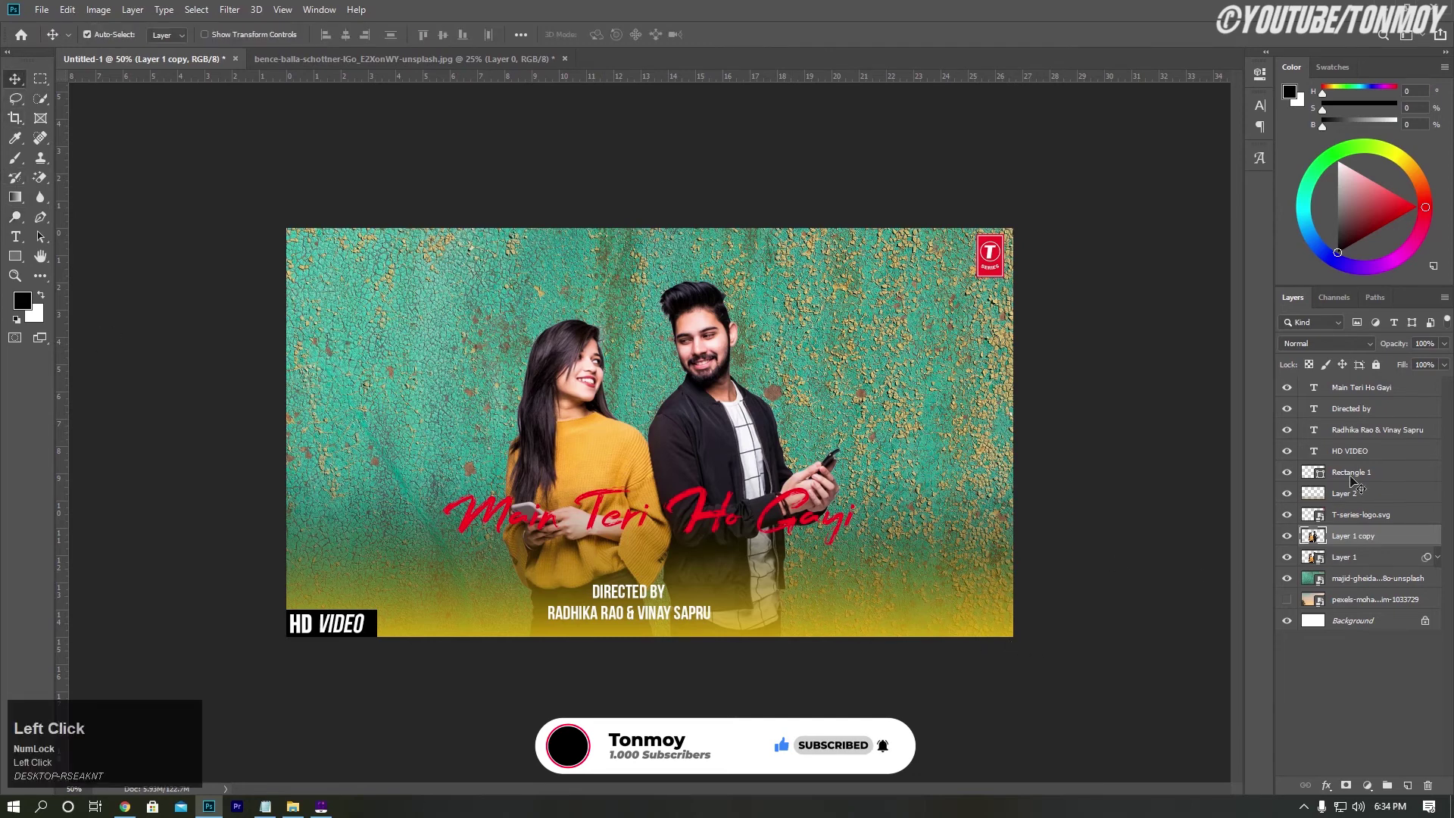
Stamp all visible artwork into a new layer above the title text and open that layer in the Topaz Adjust 5 filter
left_click(1362, 390)
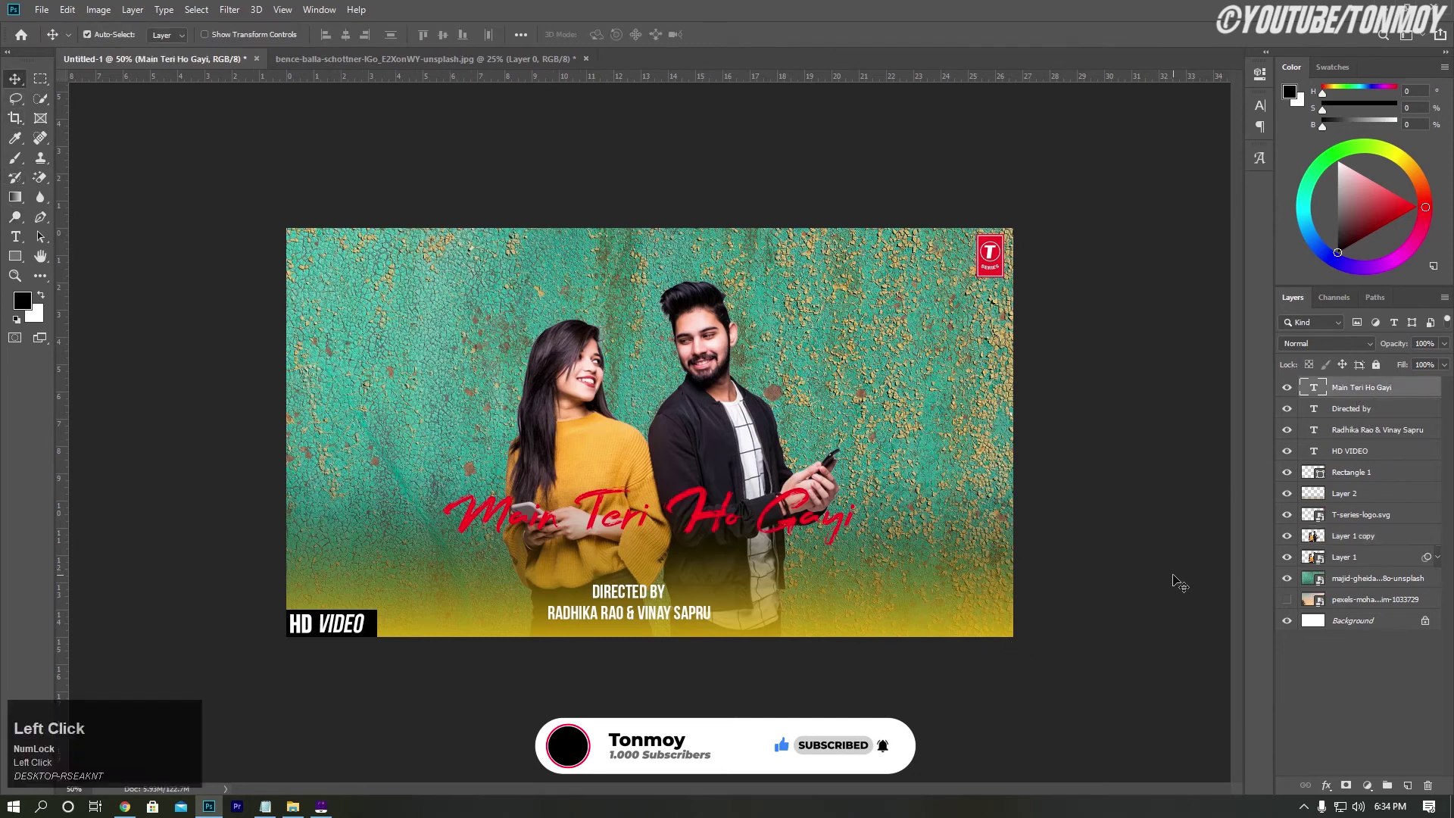
key("ctrl+shift+alt+e")
left_click(230, 11)
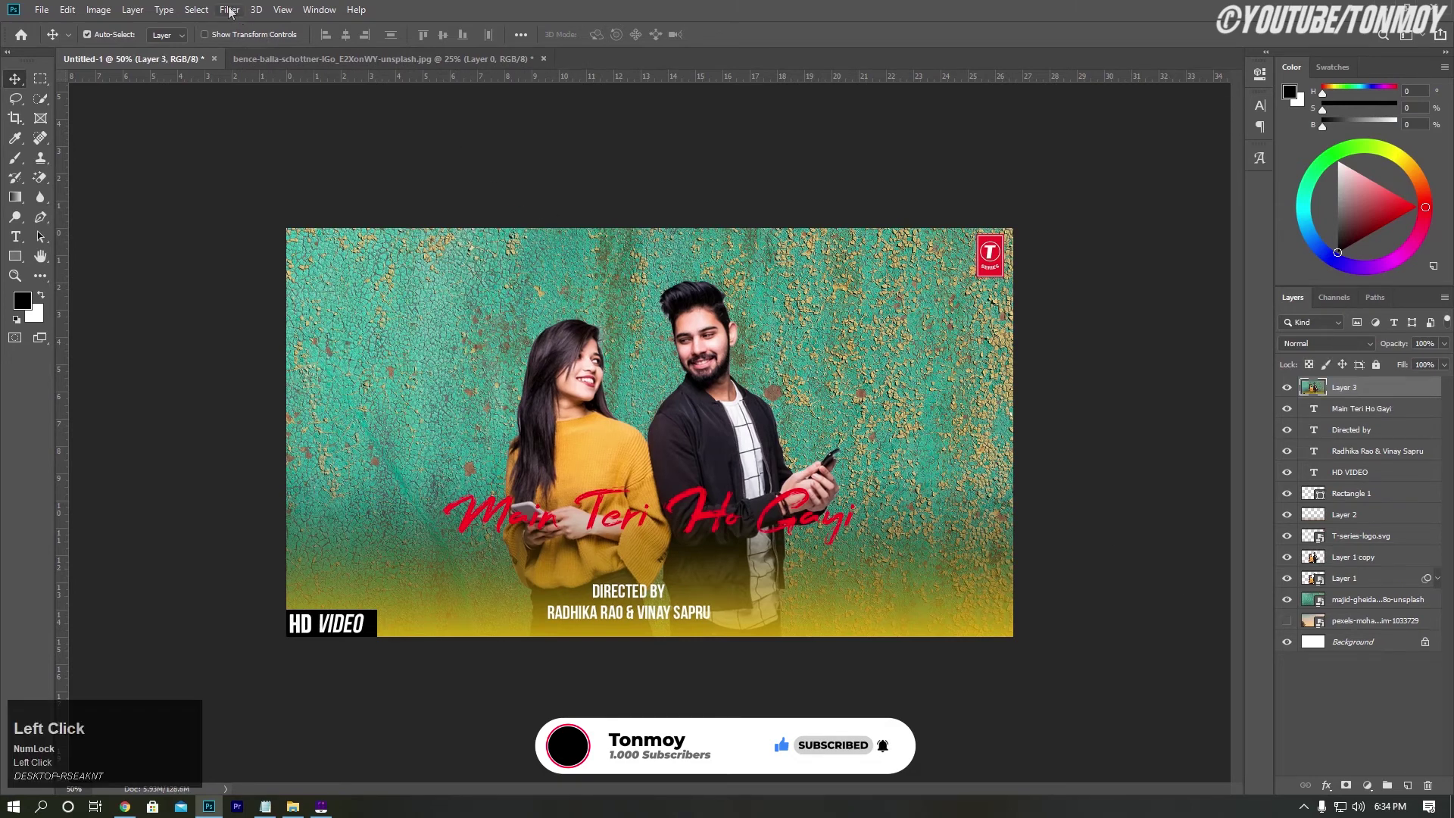
mouse_move(293, 339)
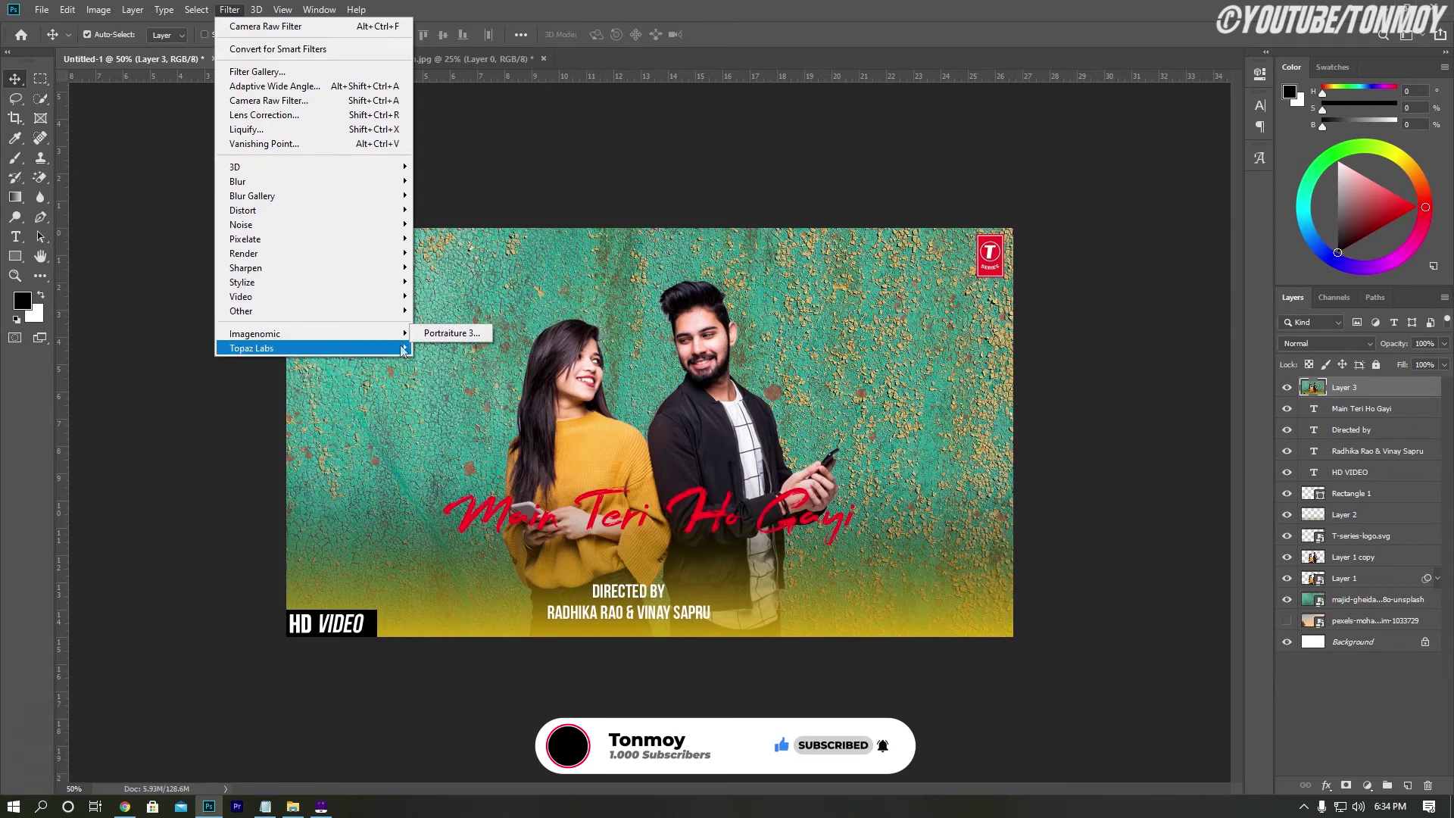
left_click(452, 335)
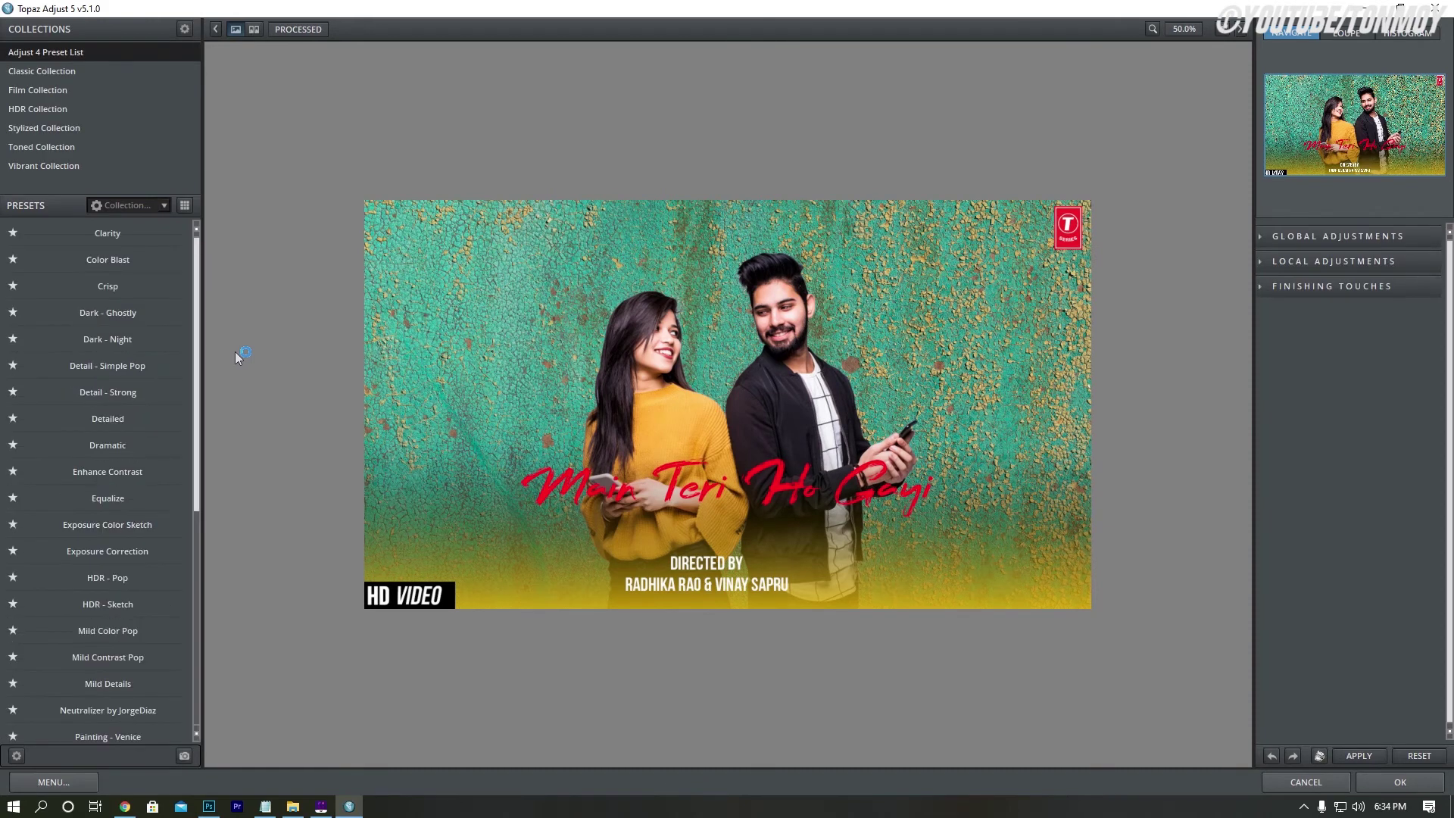
Try the Clarity and Crisp presets and the HDR Collection's Dynamic Pop preset on the merged artwork, undoing the trials
left_click(131, 234)
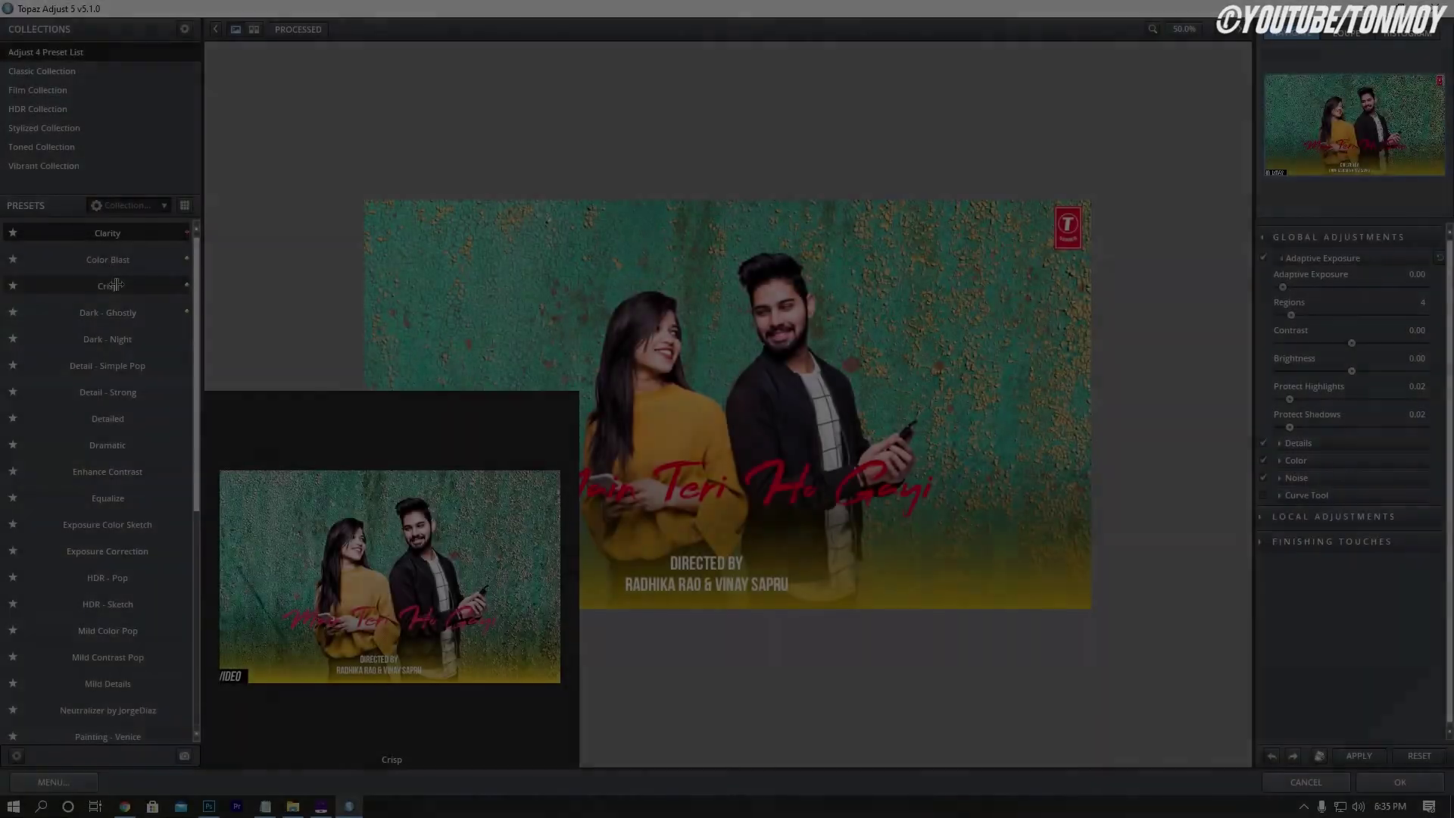
left_click(136, 286)
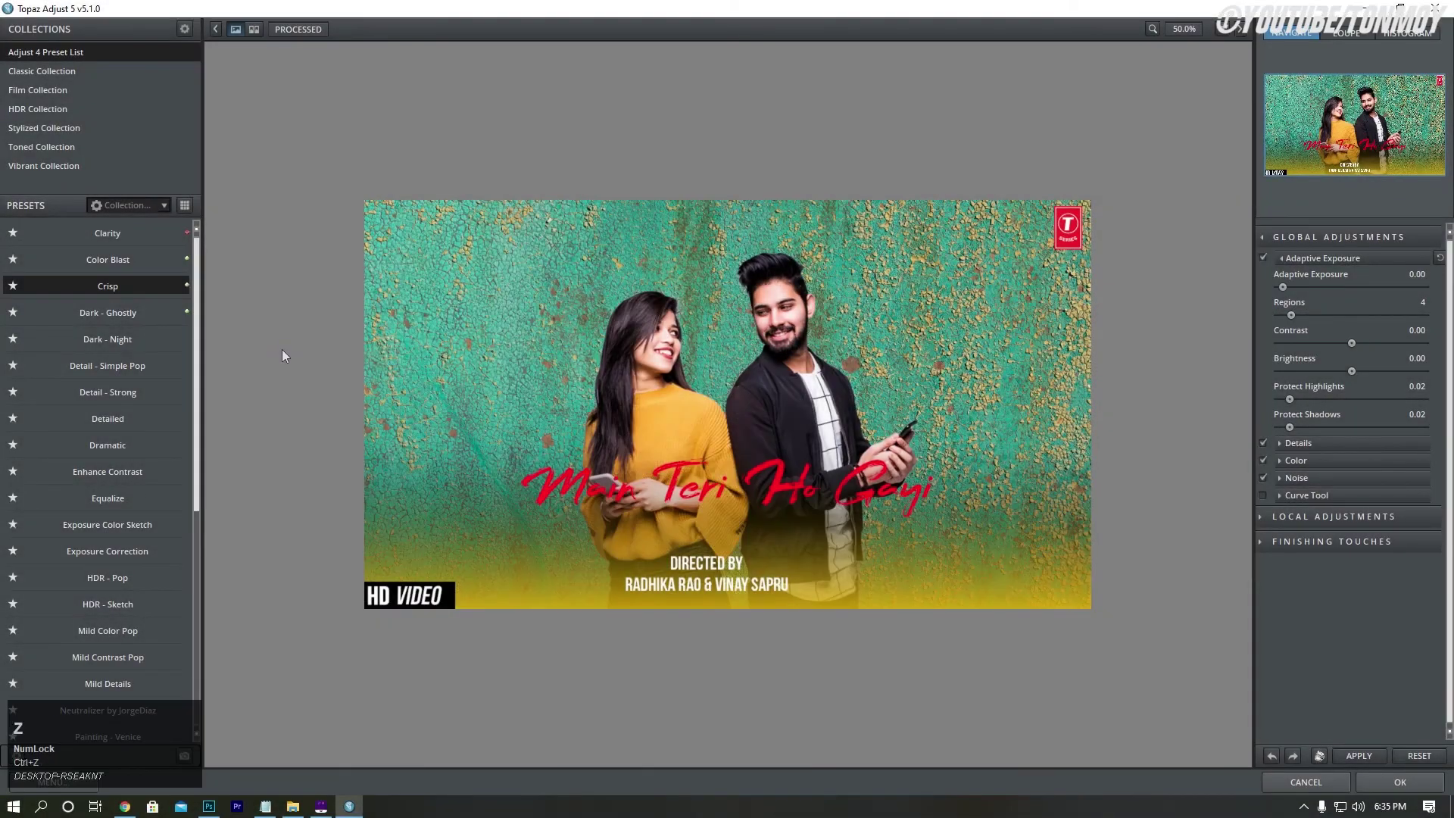
left_click(80, 94)
left_click(75, 76)
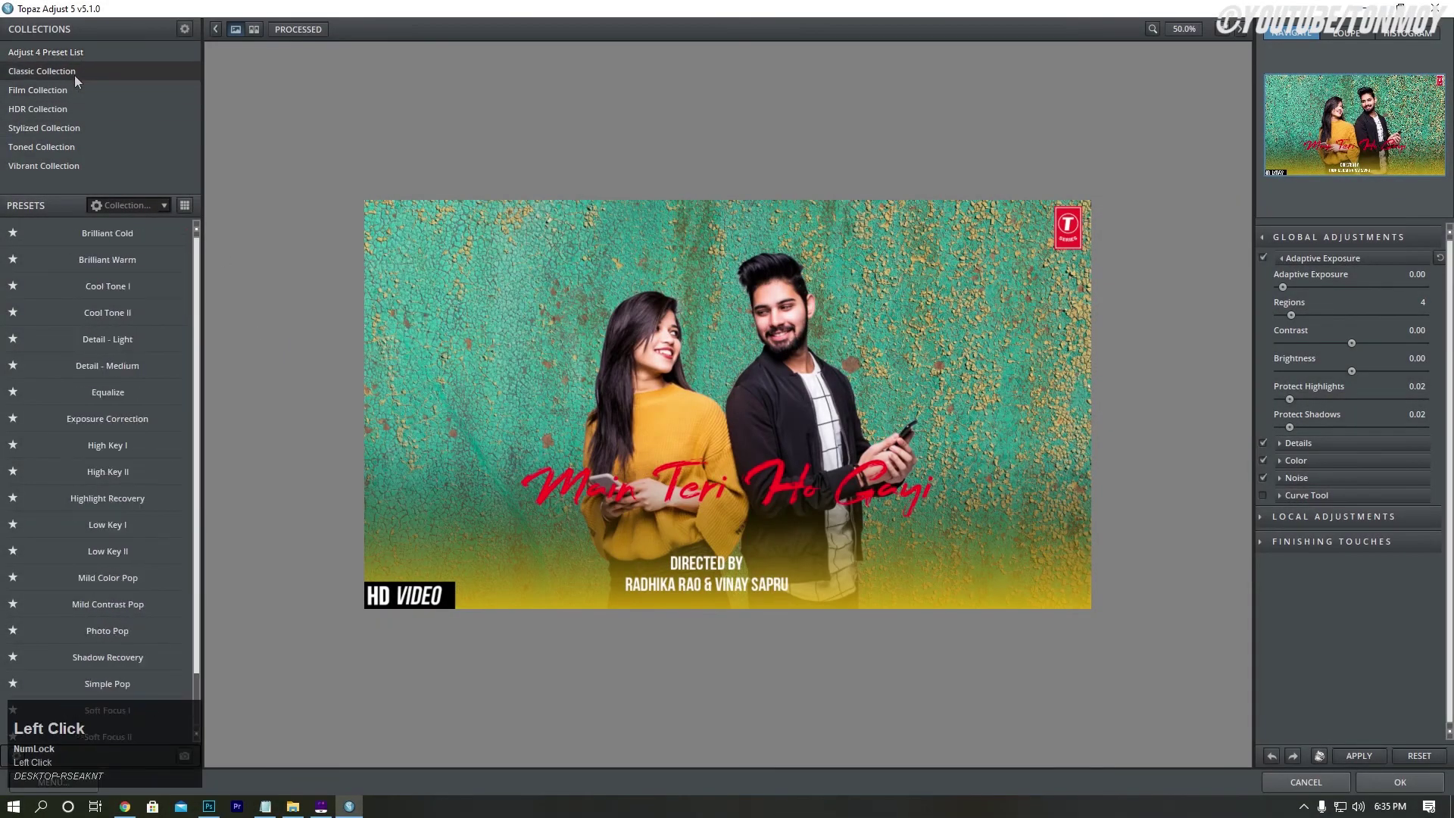
left_click(87, 107)
left_click(120, 261)
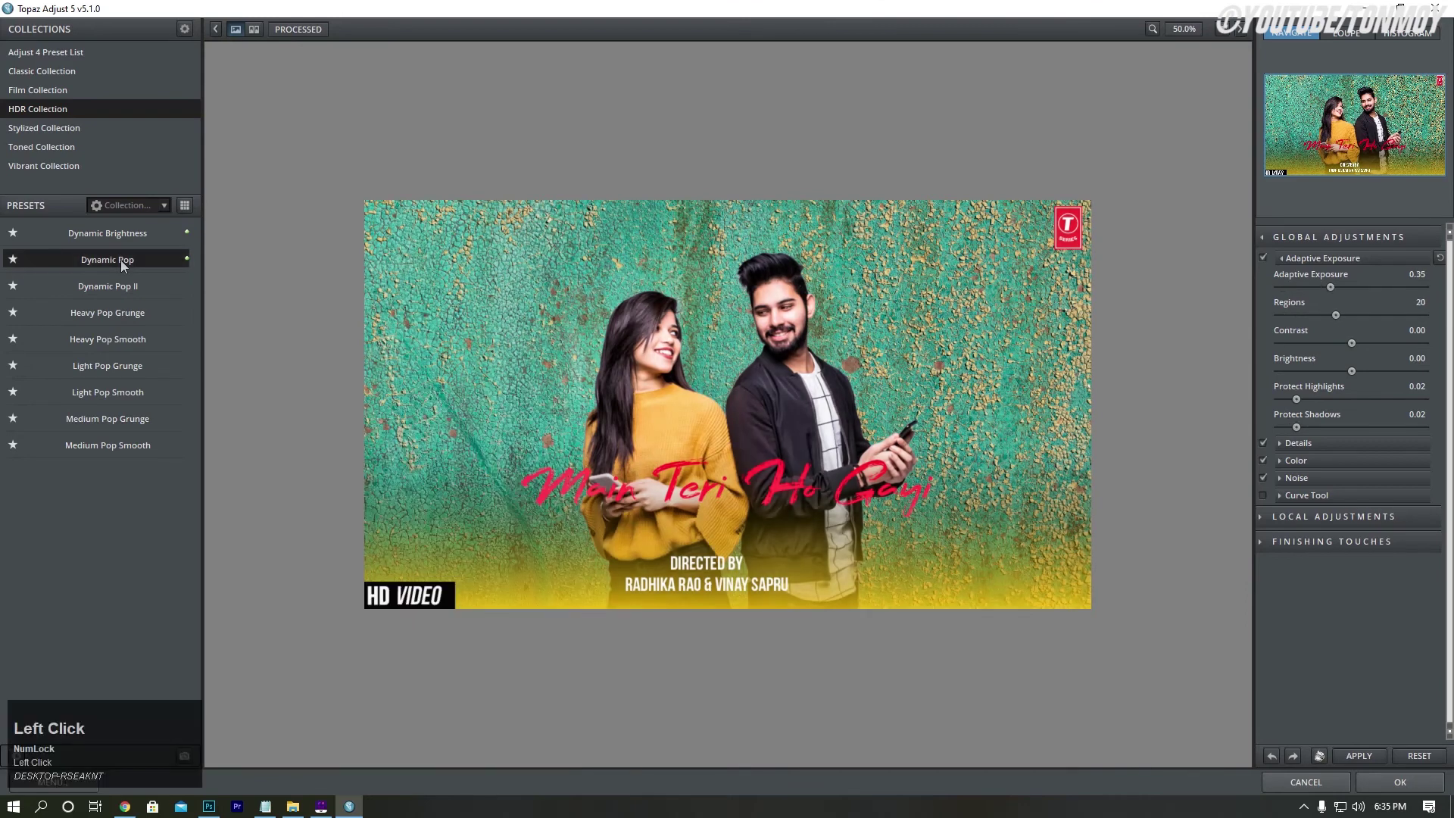
key("ctrl+z")
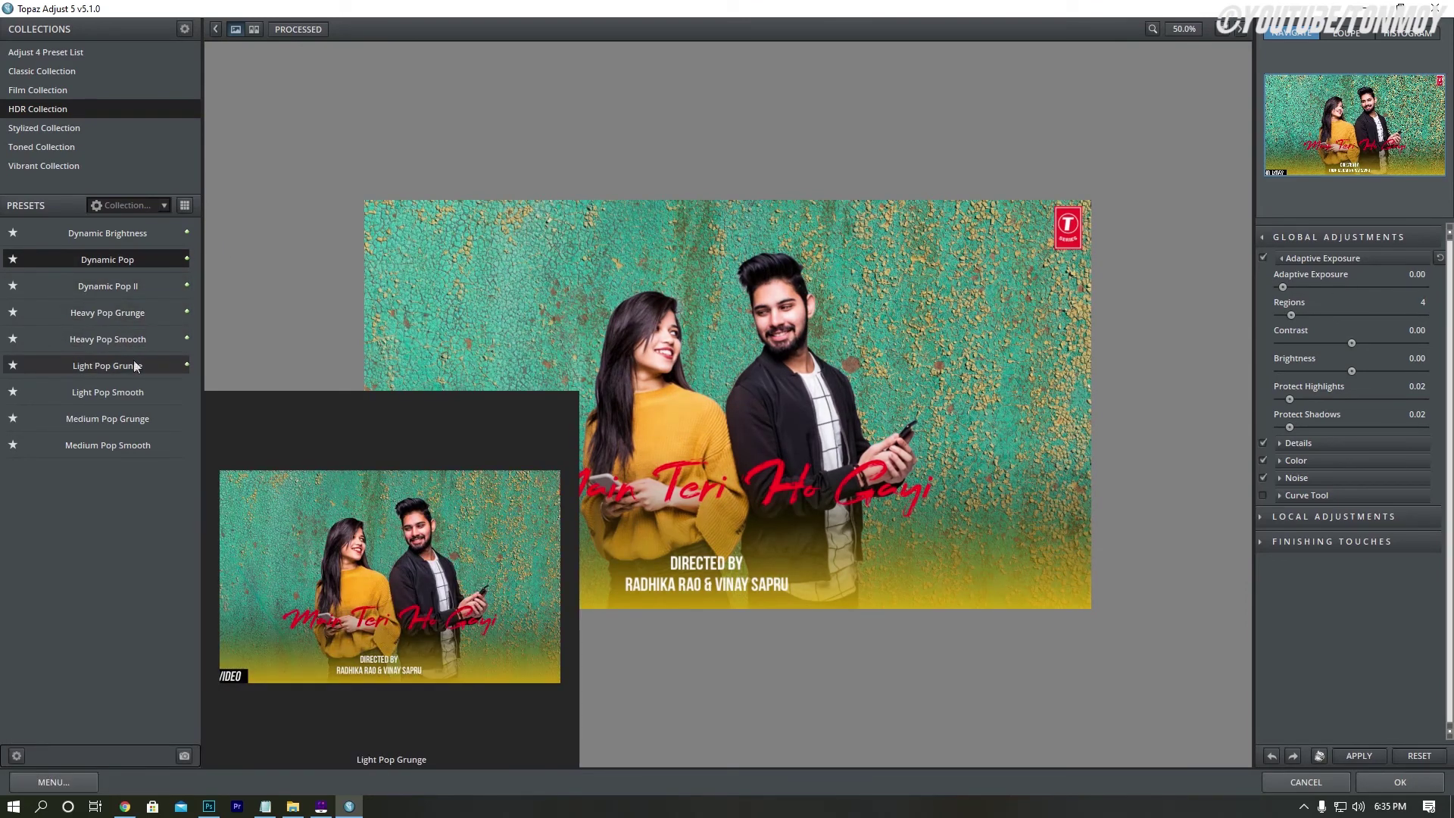
Browse the Adjust 4 Preset List and try the Small Details preset on the artwork, then undo it
left_click(47, 52)
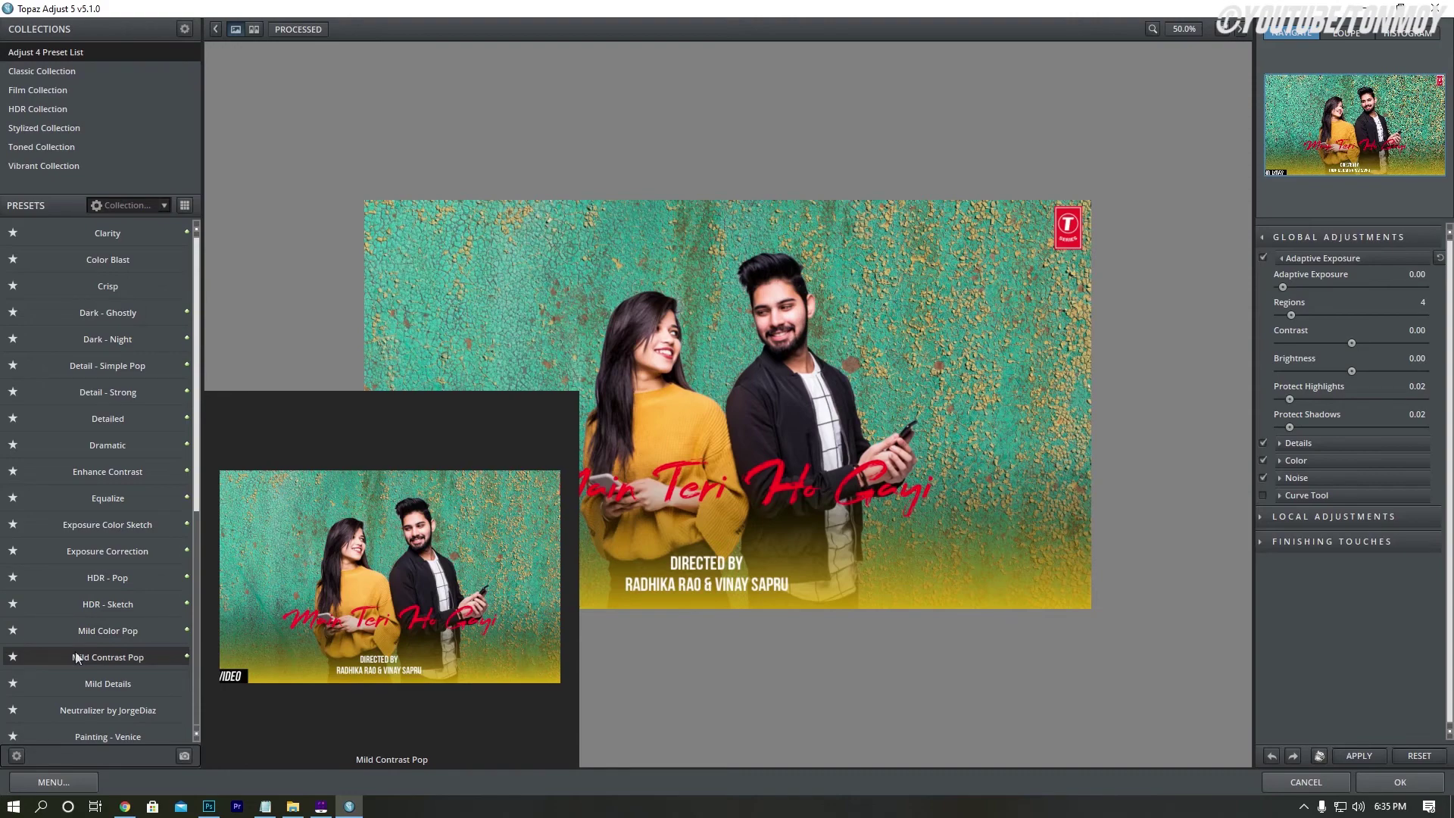
scroll(76, 657, "down", 3)
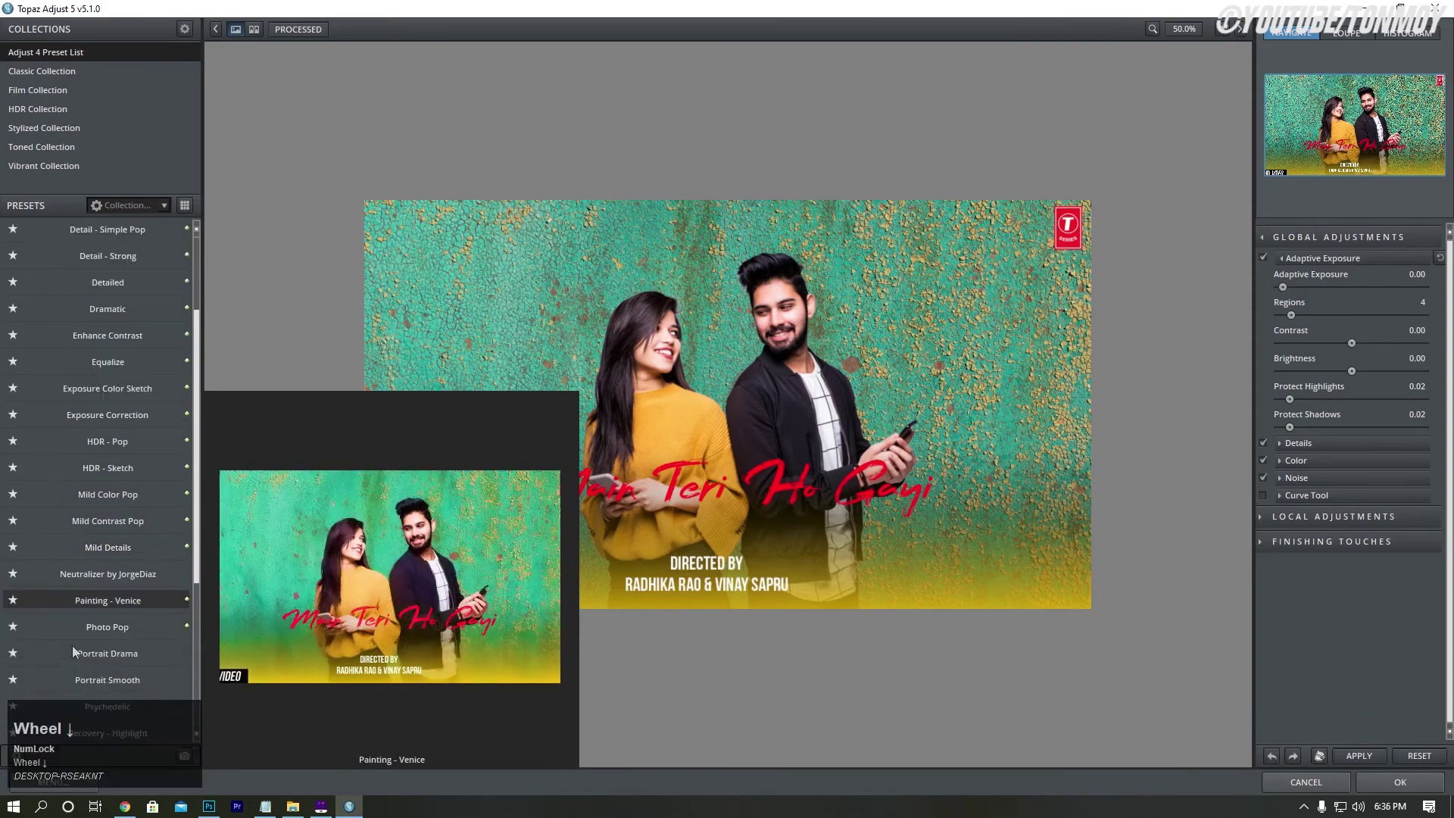
scroll(75, 679, "down", 2)
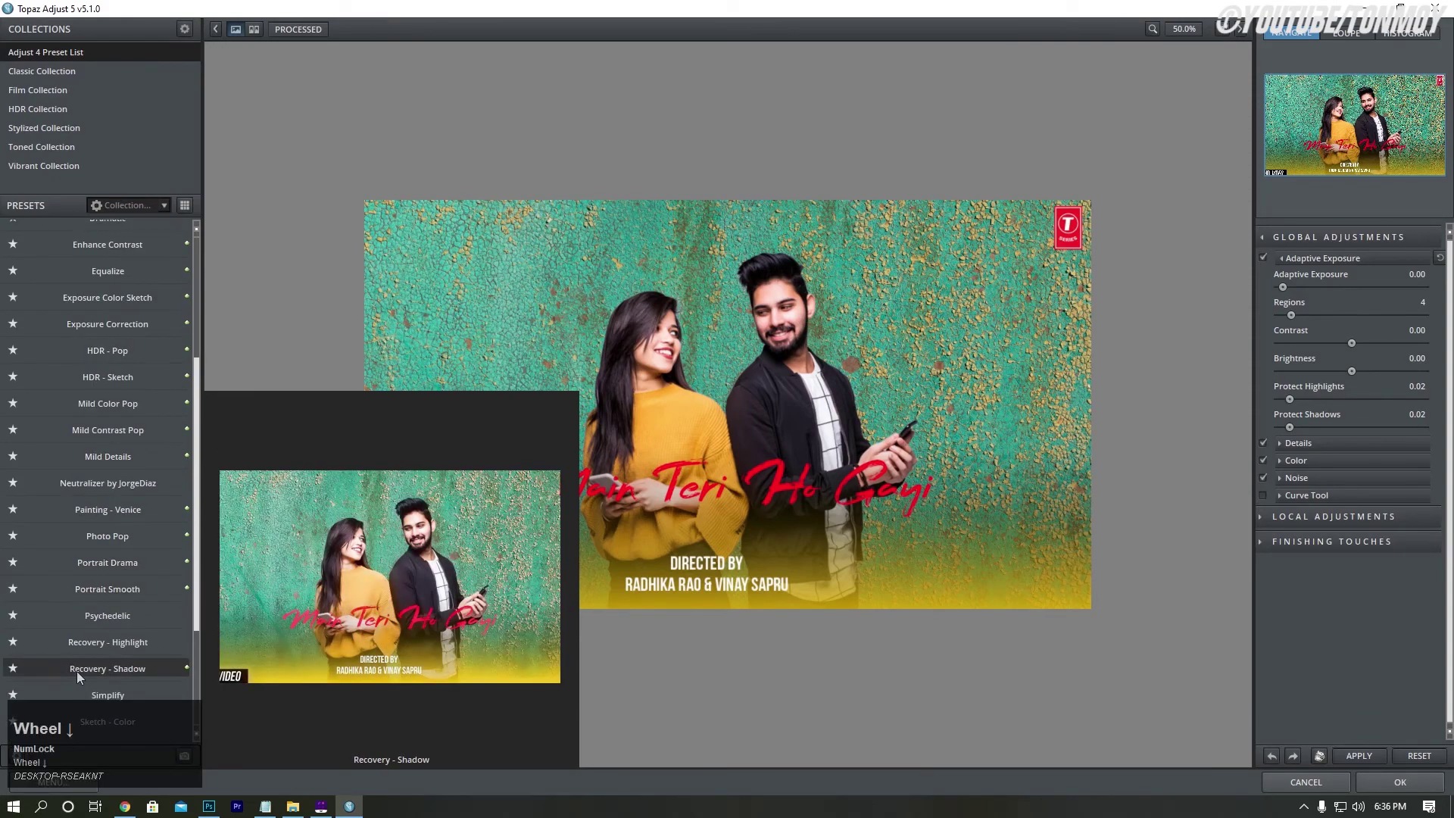
scroll(78, 673, "down", 3)
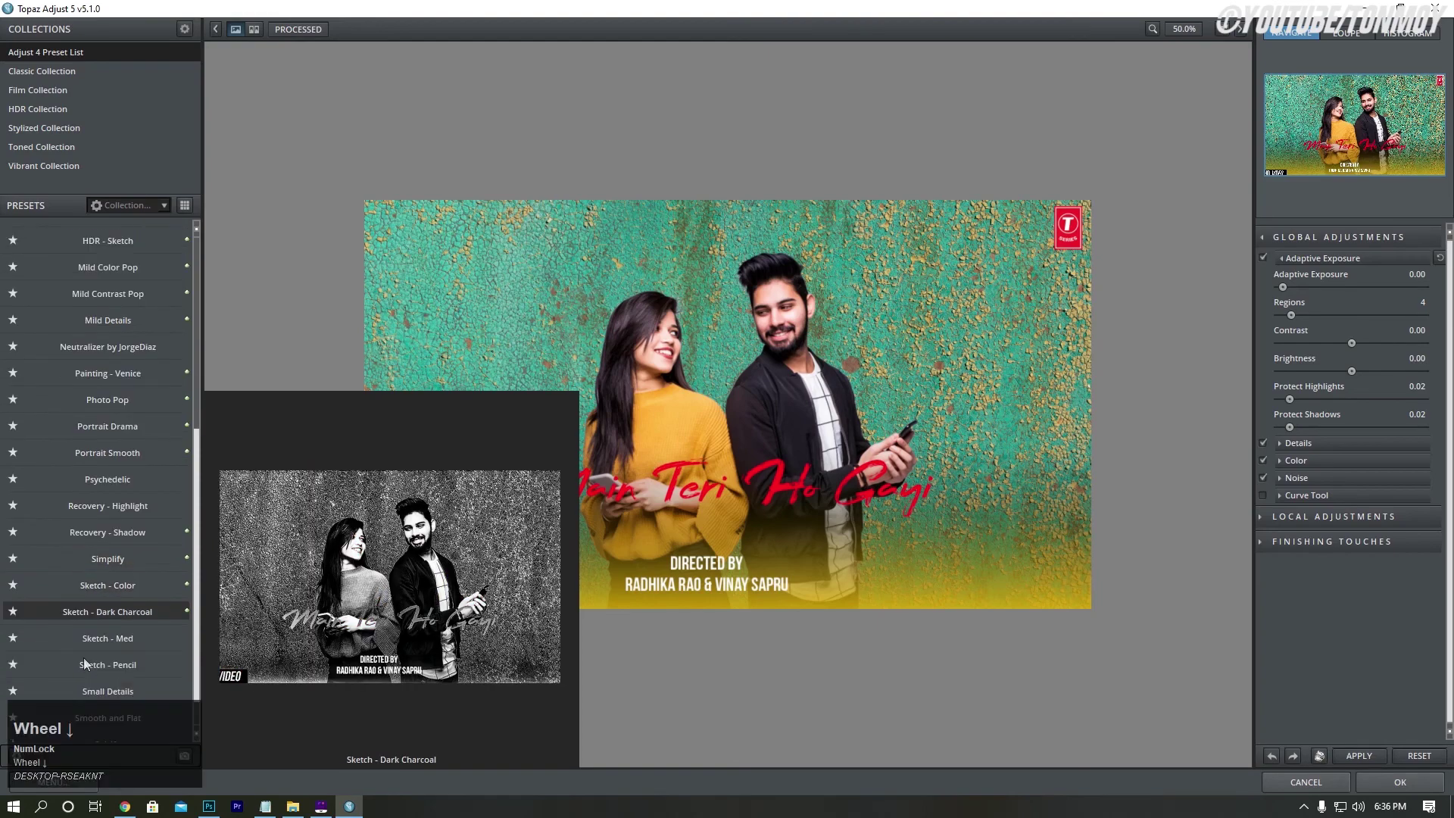
scroll(83, 656, "down", 1)
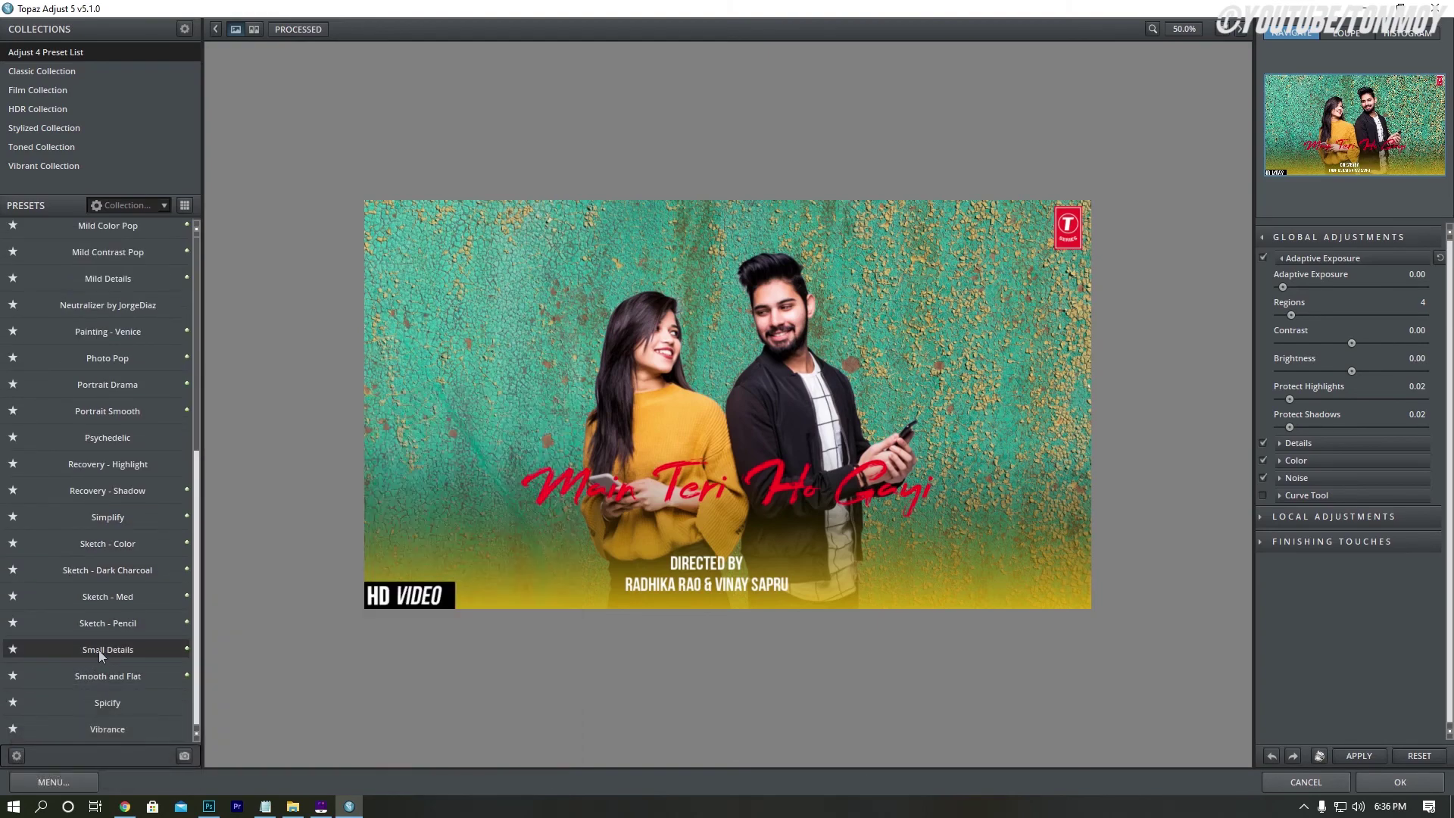
left_click(99, 649)
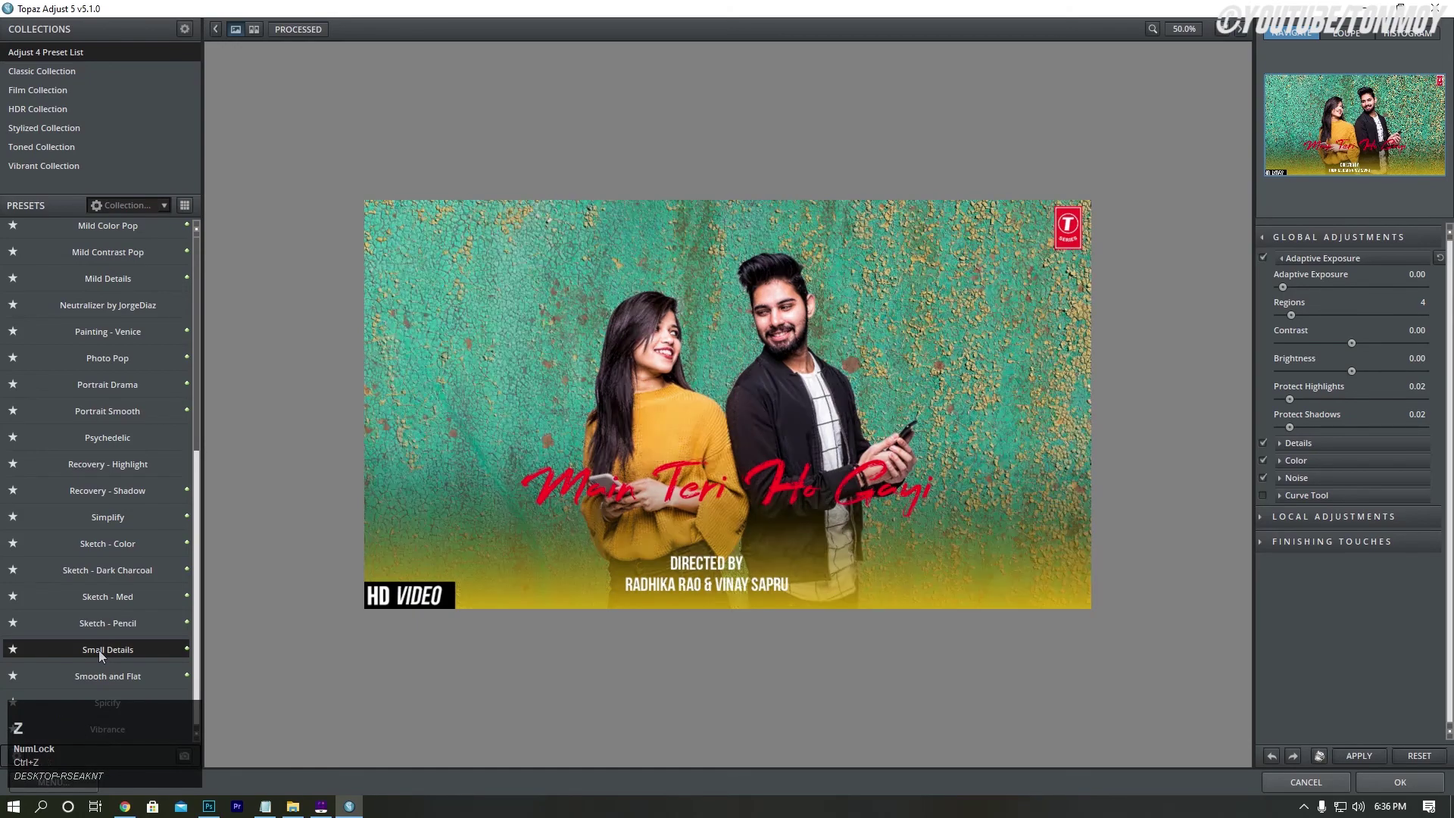
Apply the Clarity preset to the merged artwork with Adaptive Exposure 0.14 and Regions 10
scroll(129, 242, "up", 15)
left_click(121, 236)
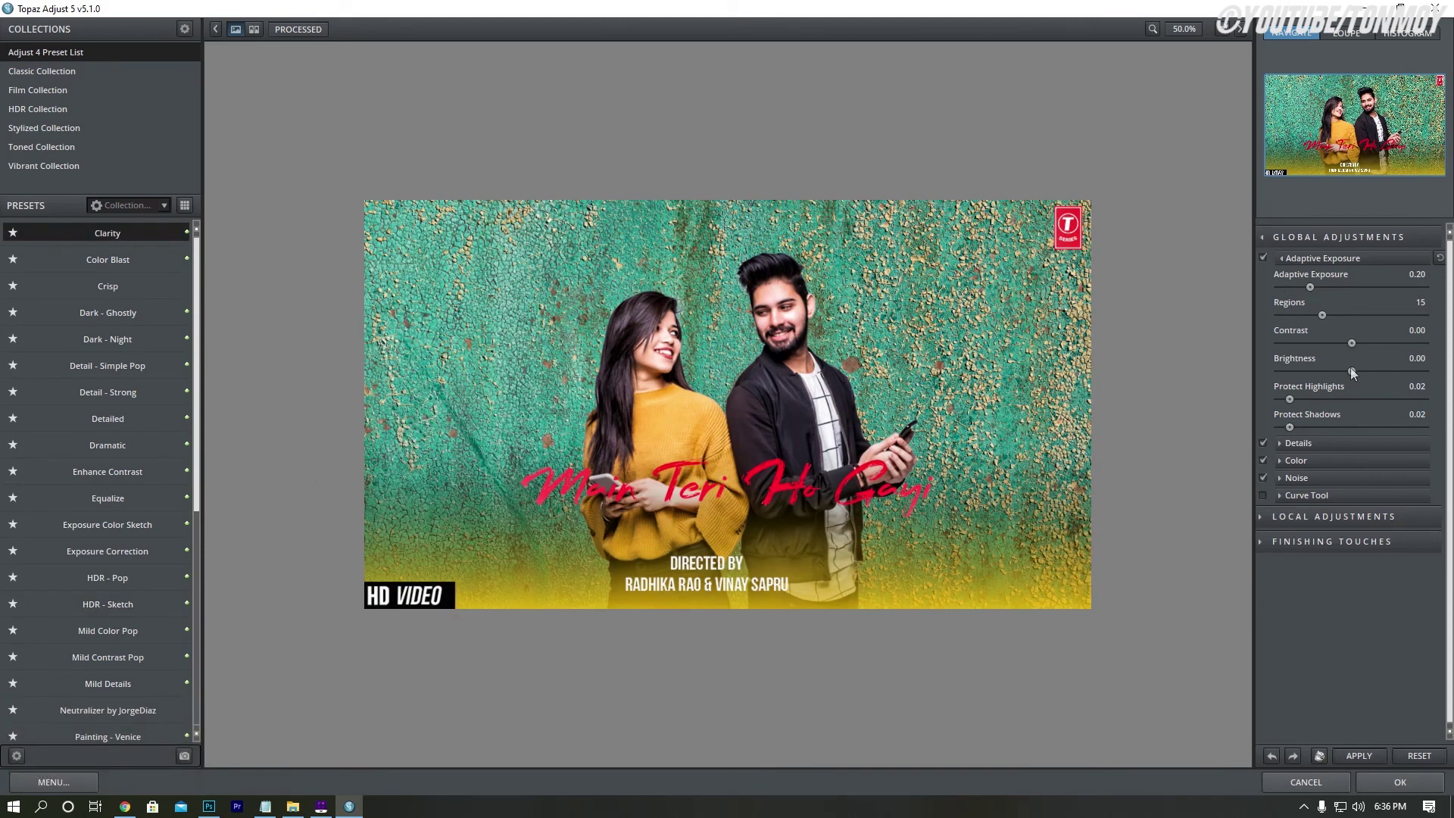
left_click_drag(1351, 370, 1346, 368)
key("ctrl+z")
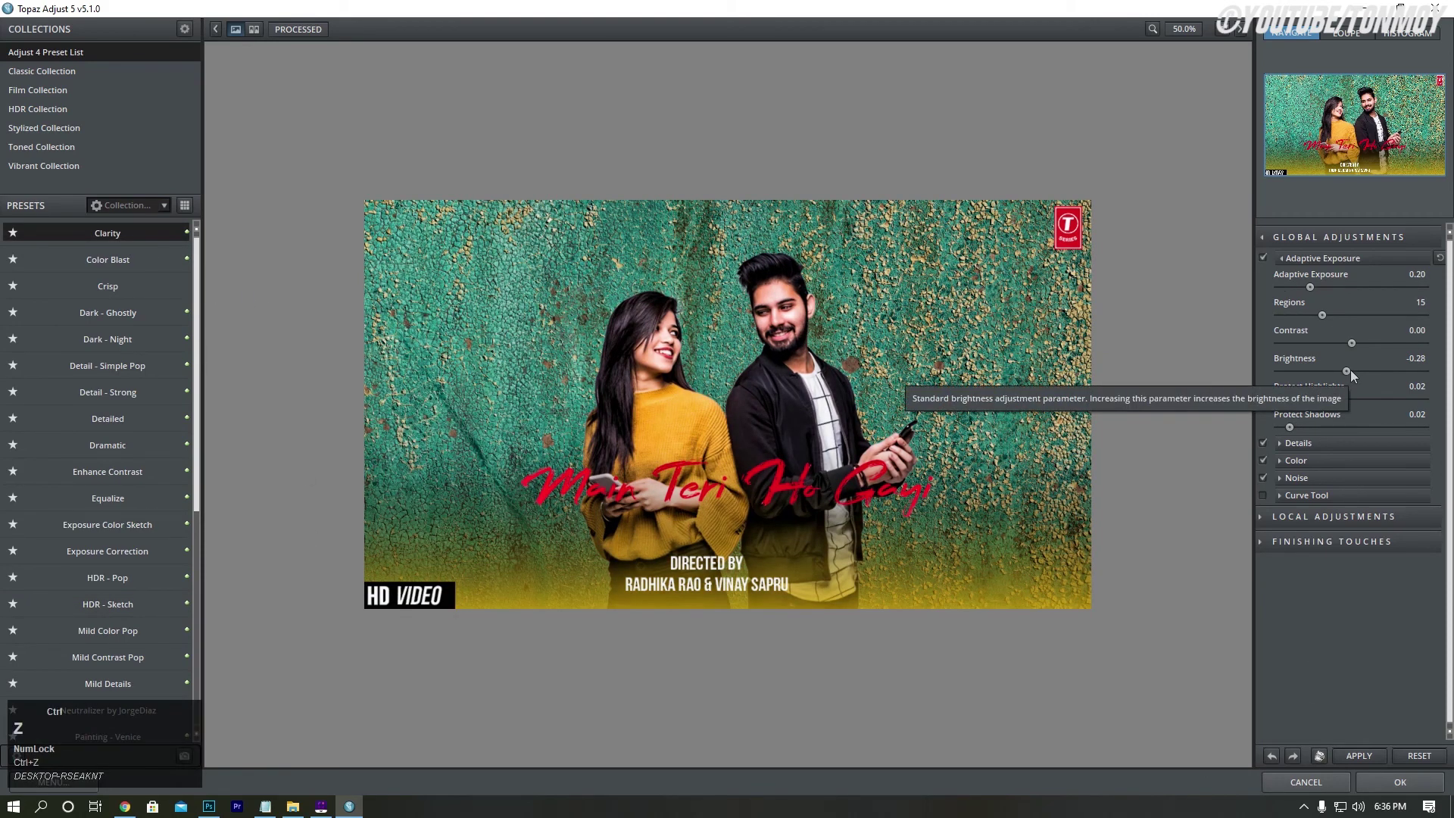
left_click_drag(1323, 316, 1301, 289)
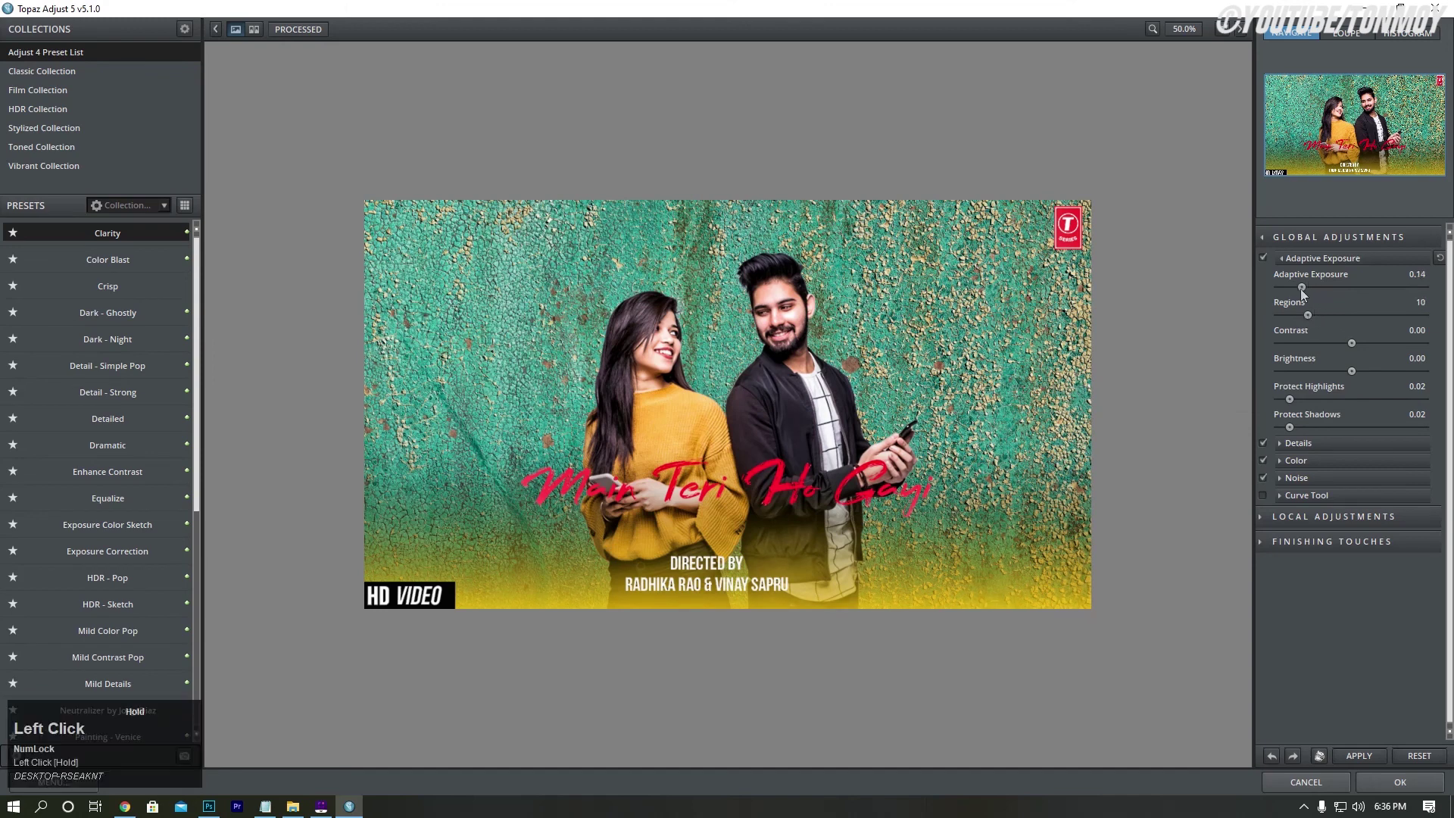
left_click(1399, 783)
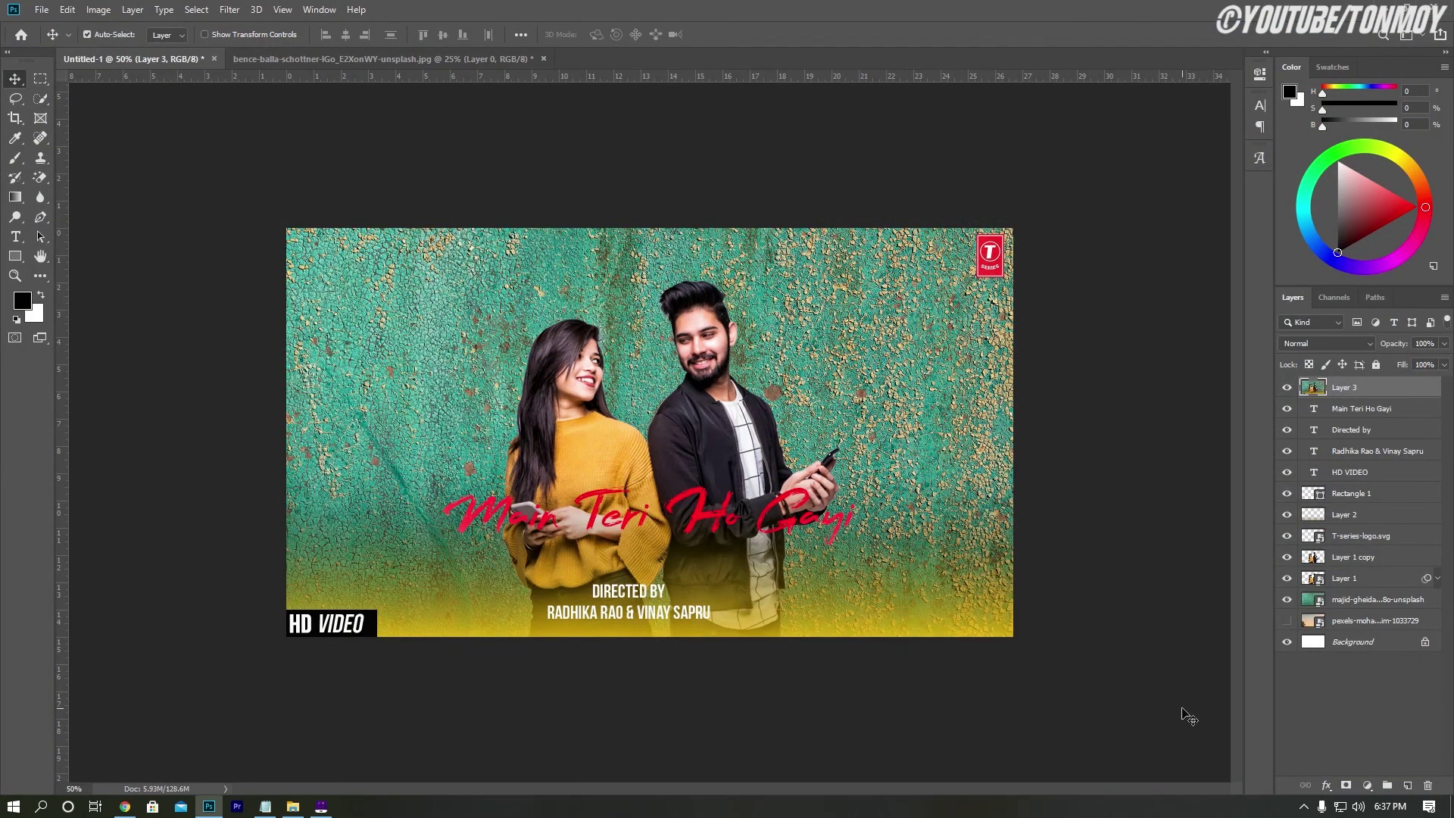
Toggle the visibility of the merged, filtered layer to compare the artwork before and after the Topaz adjustment
left_click(1287, 387)
left_click(1287, 388)
left_click(1286, 387)
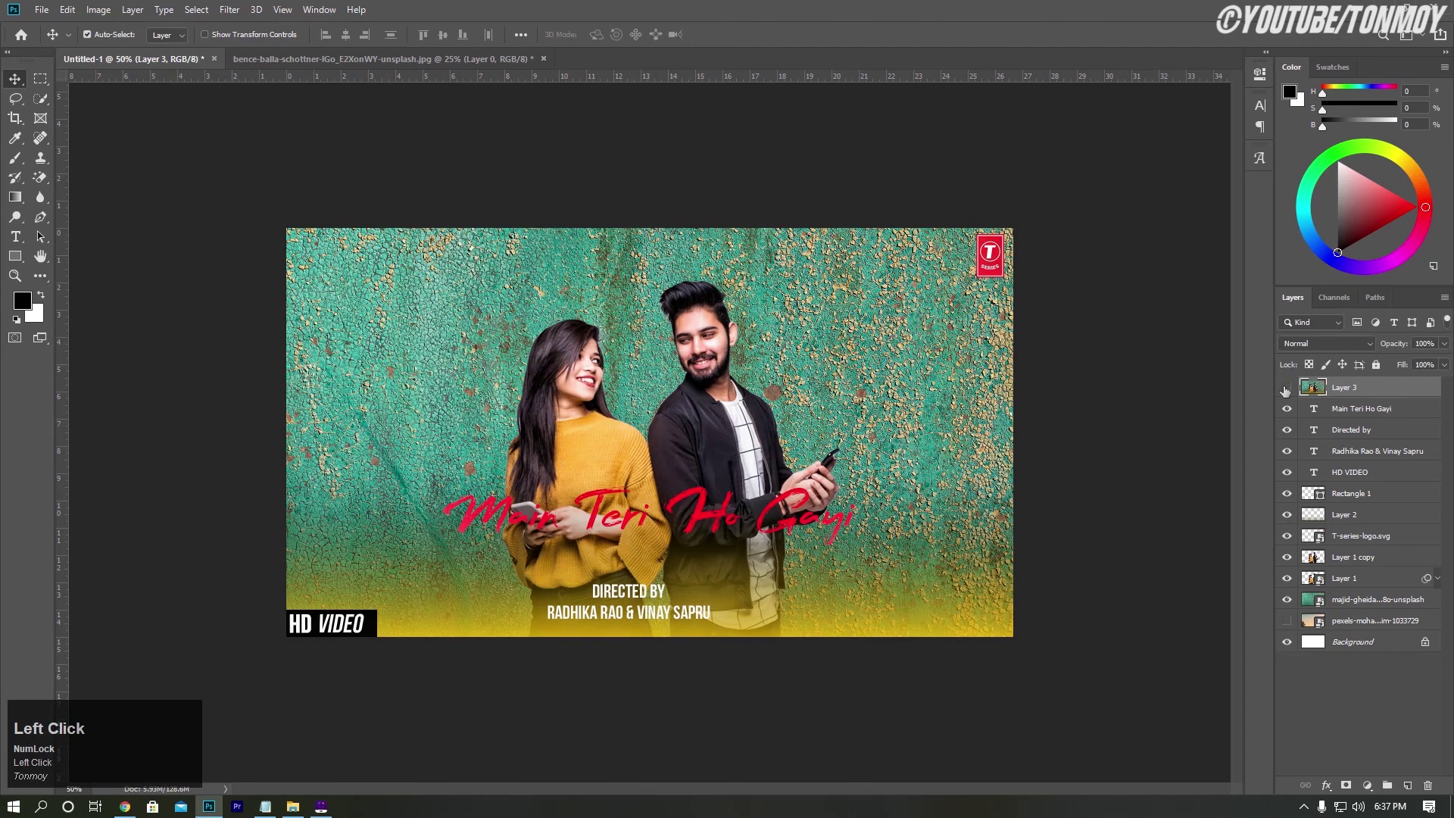
left_click(1285, 388)
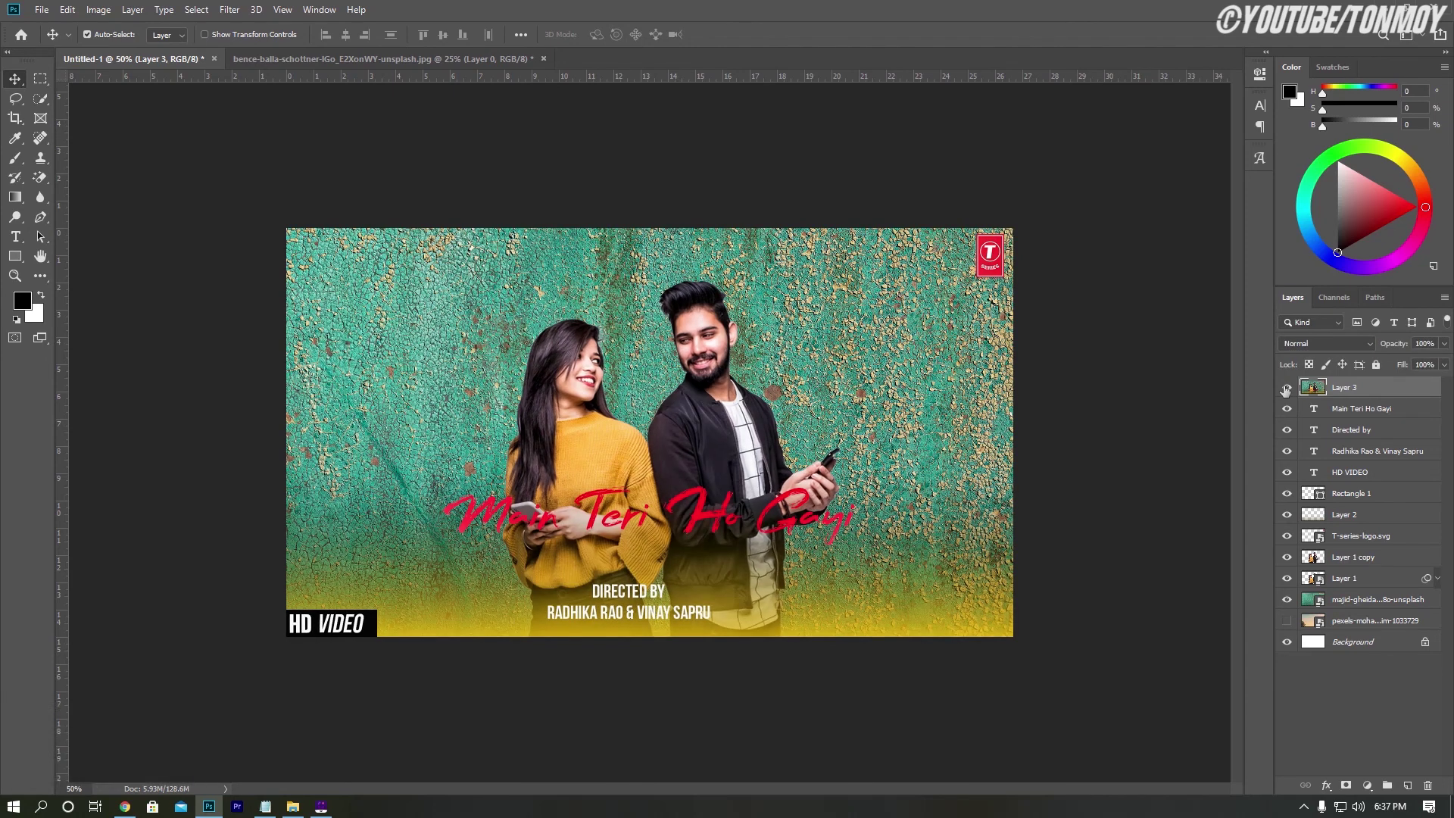
left_click(1286, 388)
left_click(1286, 387)
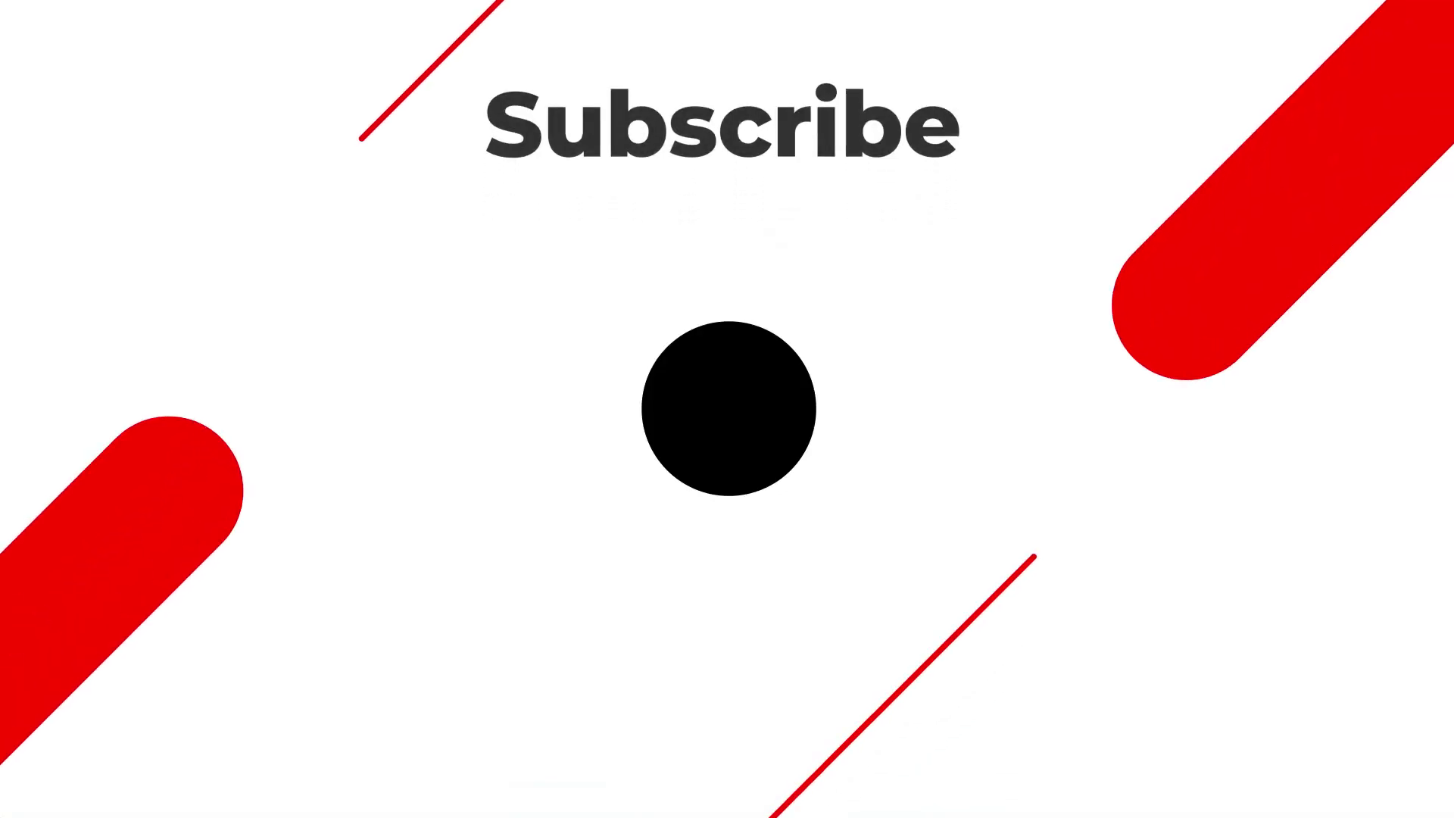